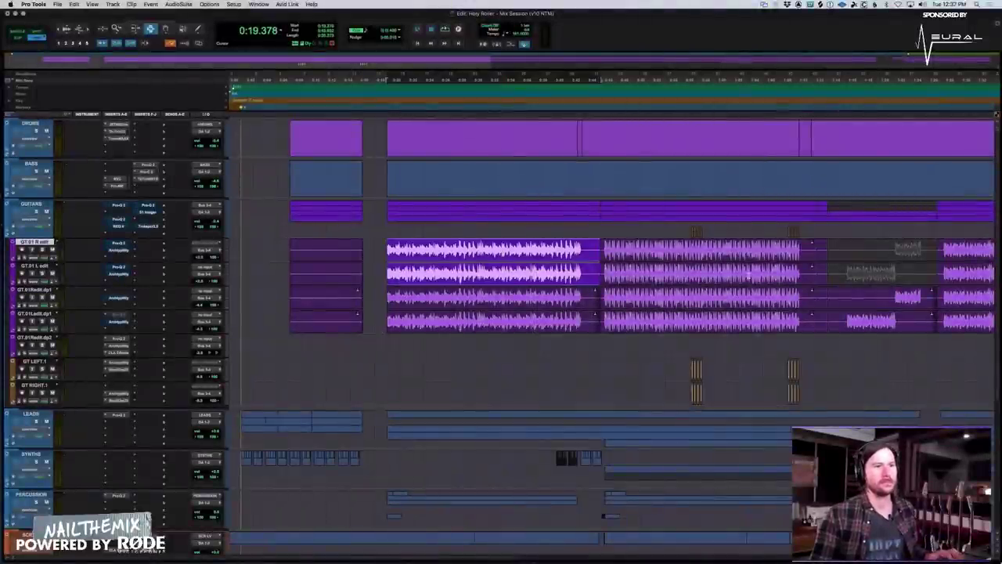
# Play the soloed GT.01 R edit and GT.01 L edit guitars from the first riff at 0:19.378.
pyautogui.keyDown('shift'); pyautogui.click(744, 274); pyautogui.keyUp('shift')
pyautogui.press('t')
pyautogui.press('t')
pyautogui.press('space')
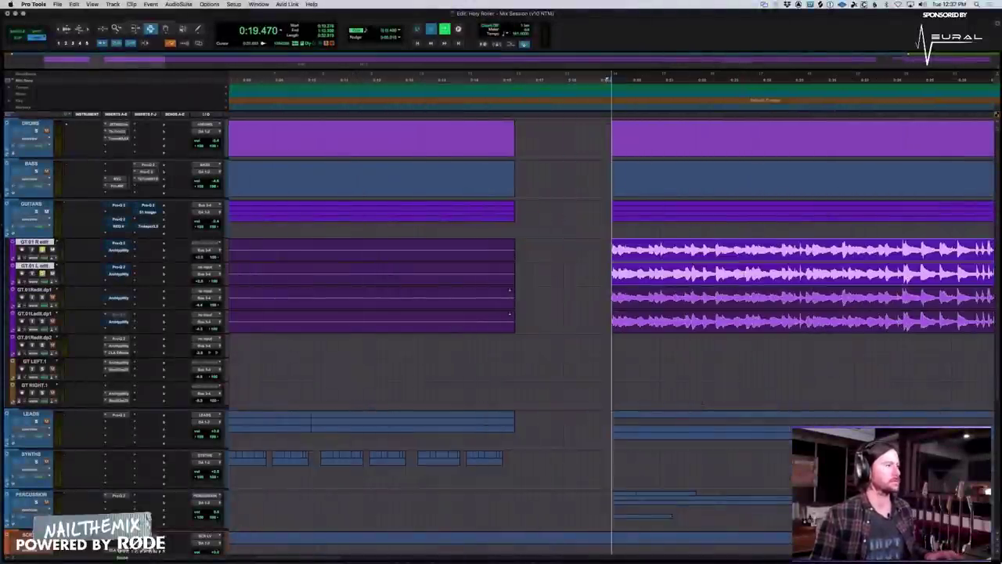
pyautogui.press('super+bracketleft')
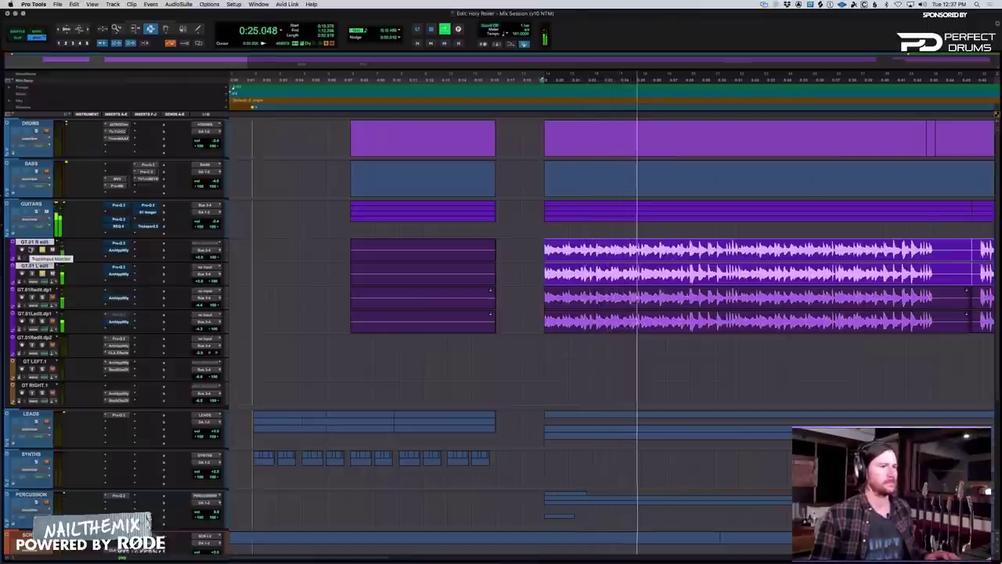
pyautogui.press('super+bracketleft')
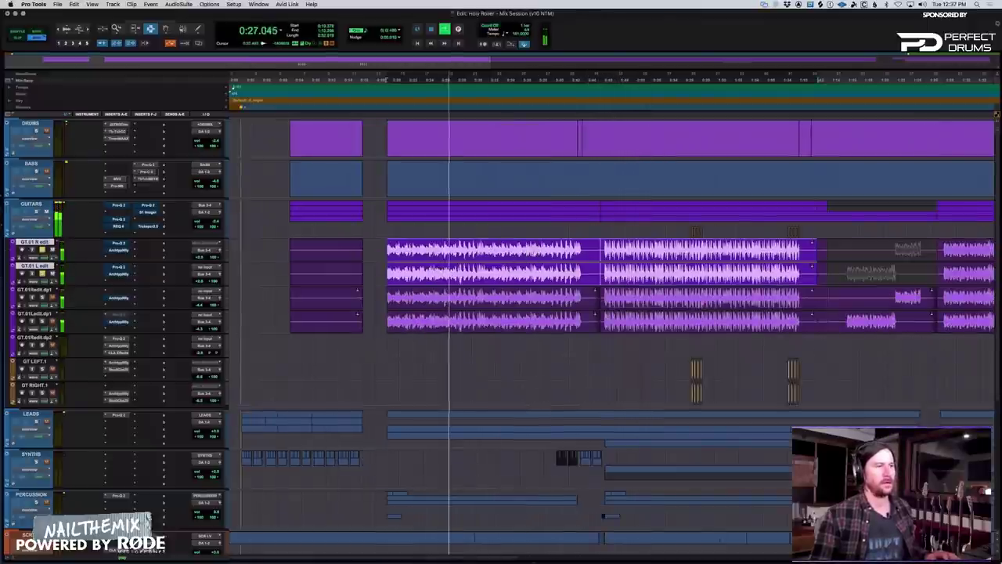
pyautogui.press('space')
pyautogui.press('super+bracketleft')
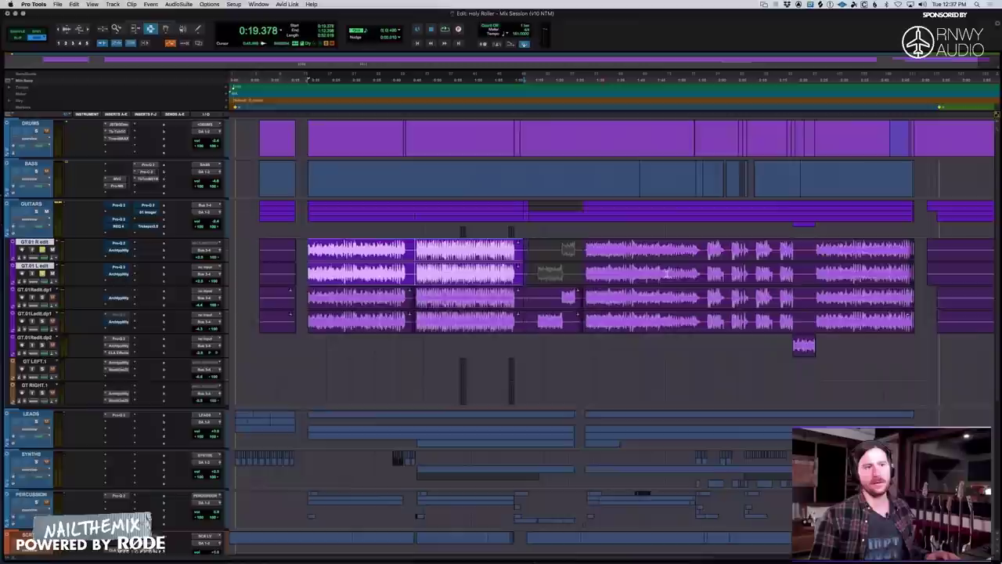
# Place the edit cursor at the start of the second guitar riff at 0:46.211 and play the soloed guitars from there.
pyautogui.doubleClick(612, 251)
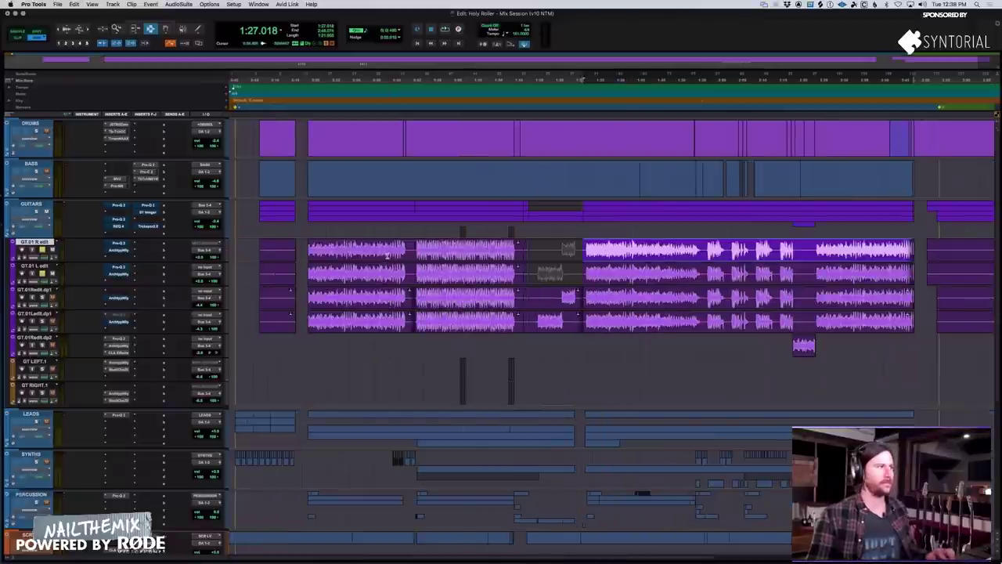
pyautogui.press('super+bracketright')
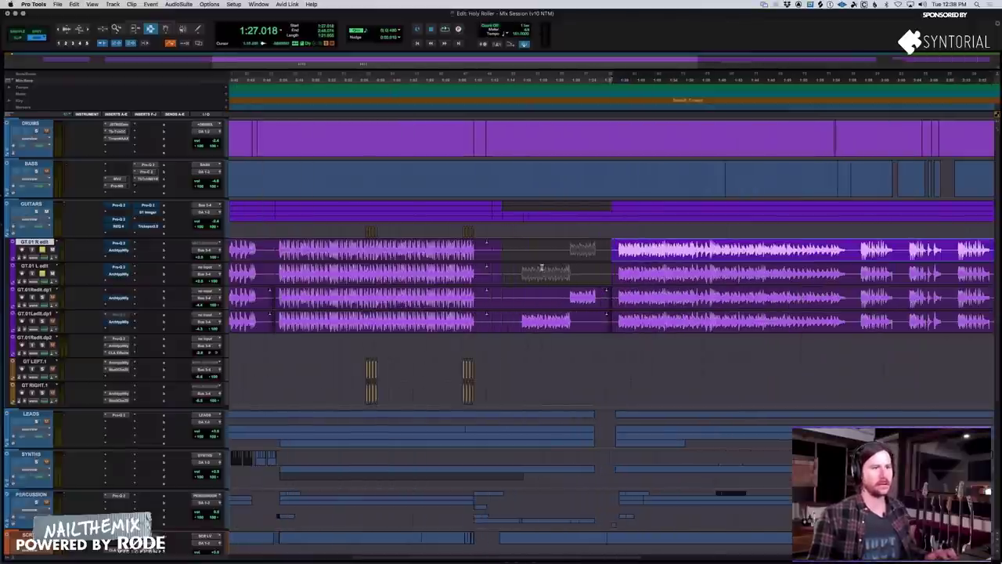
pyautogui.hscroll(-5, 541, 268)
pyautogui.click(546, 260)
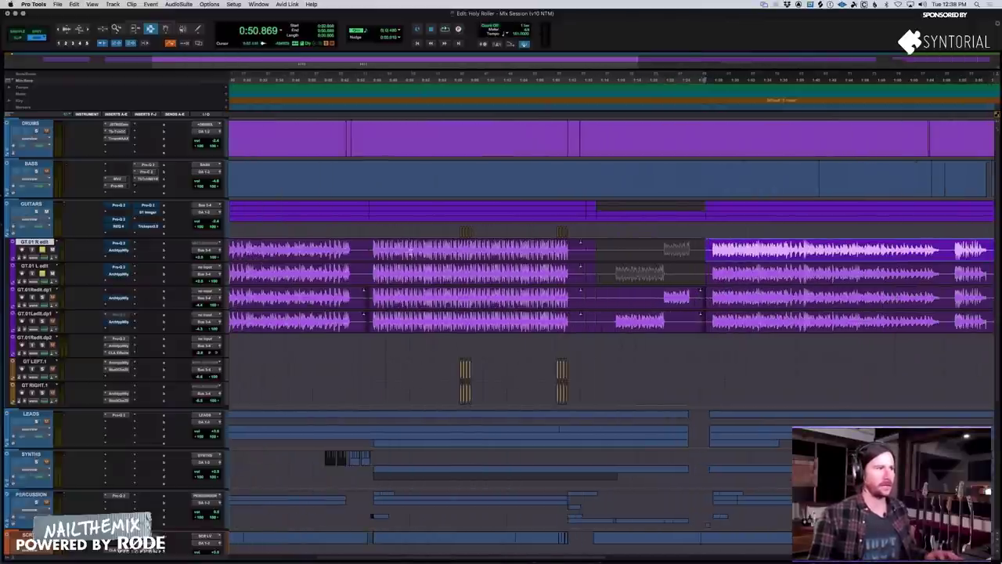
pyautogui.press('super+bracketright')
pyautogui.press('super+bracketright')
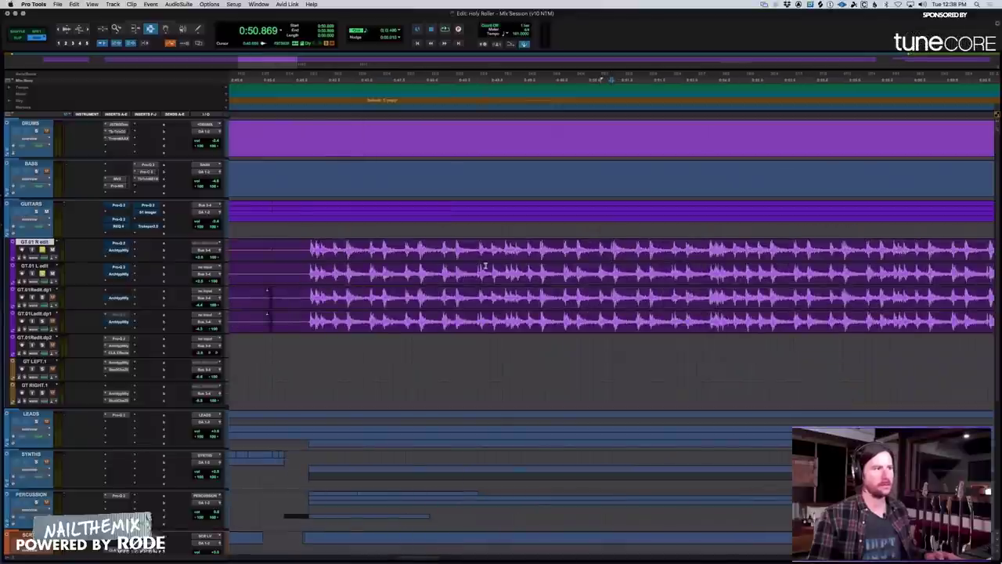
pyautogui.click(310, 249)
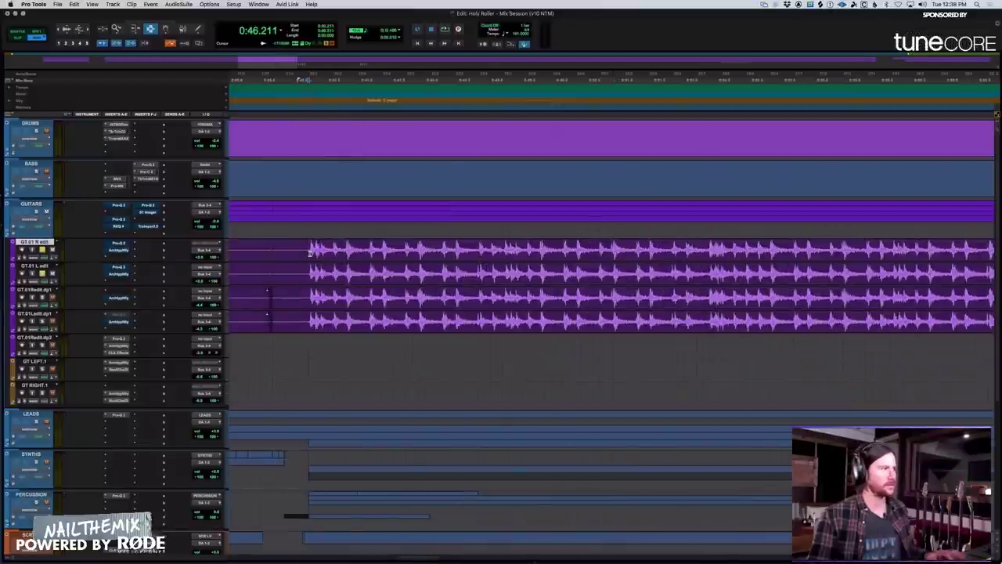
pyautogui.press('space')
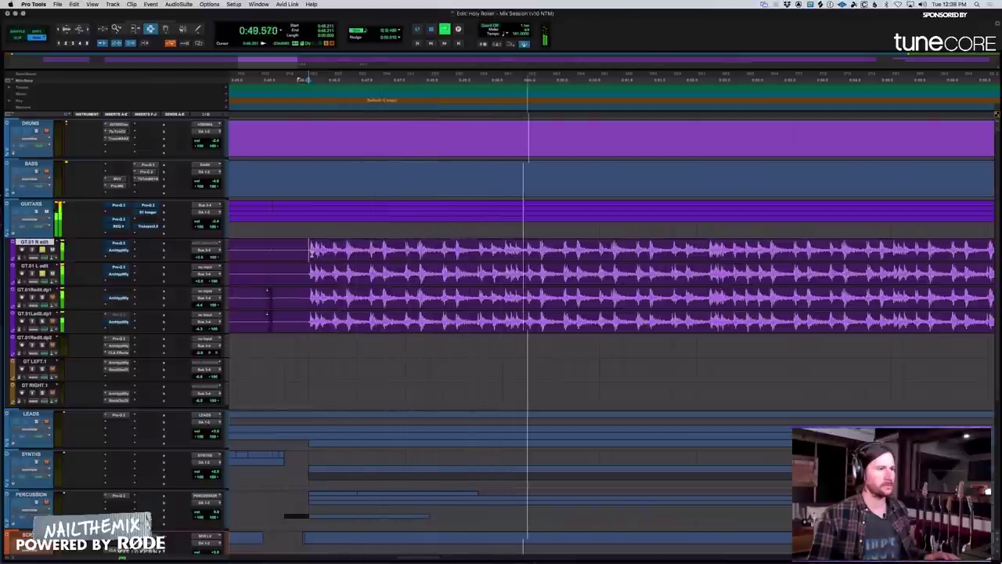
pyautogui.press('super+bracketleft')
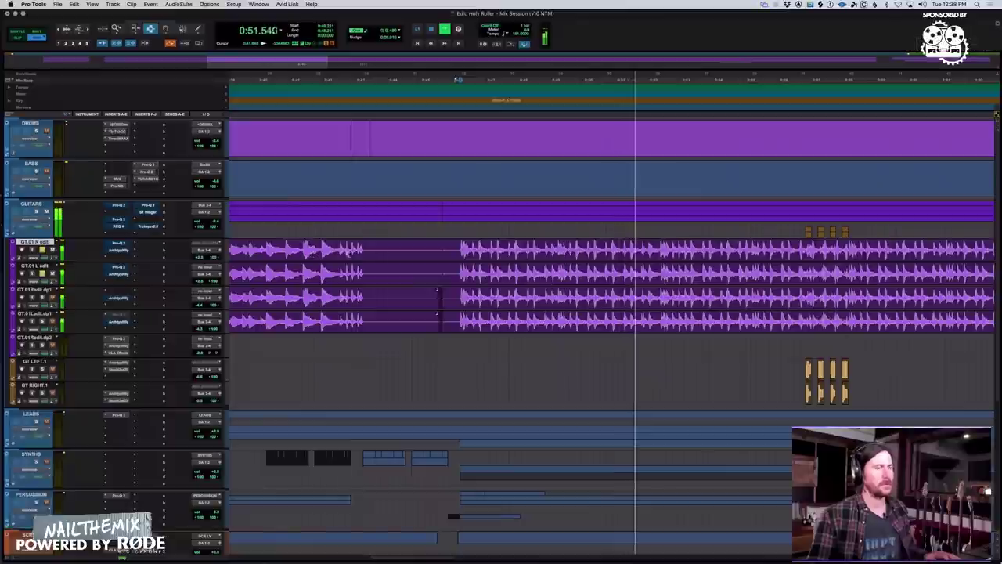
pyautogui.press('space')
pyautogui.press('super+bracketleft')
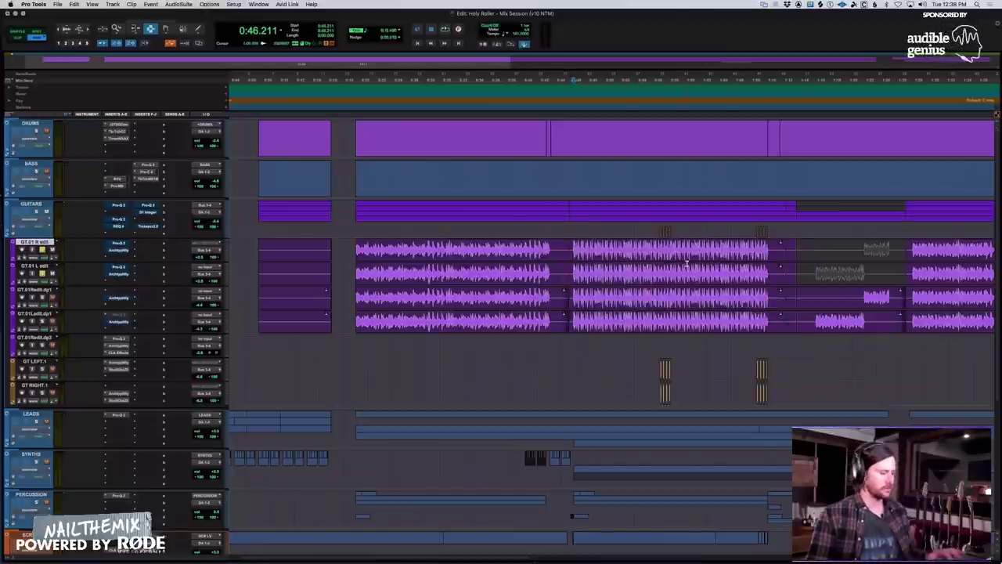
# Place the edit cursor at 1:57.391 on GT.01 R edit and look over the guitar breaks there.
pyautogui.press('r')
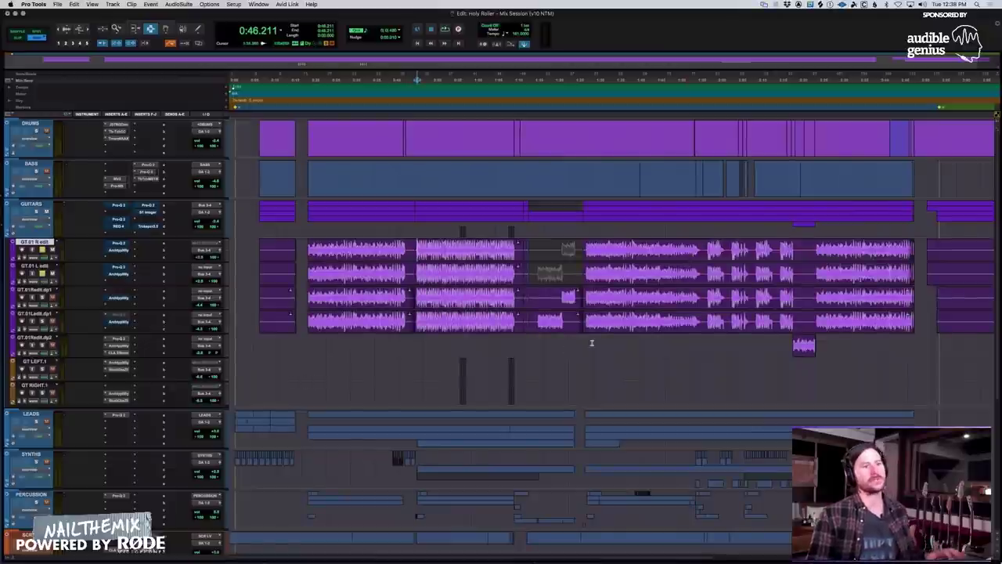
pyautogui.click(704, 251)
pyautogui.press('t')
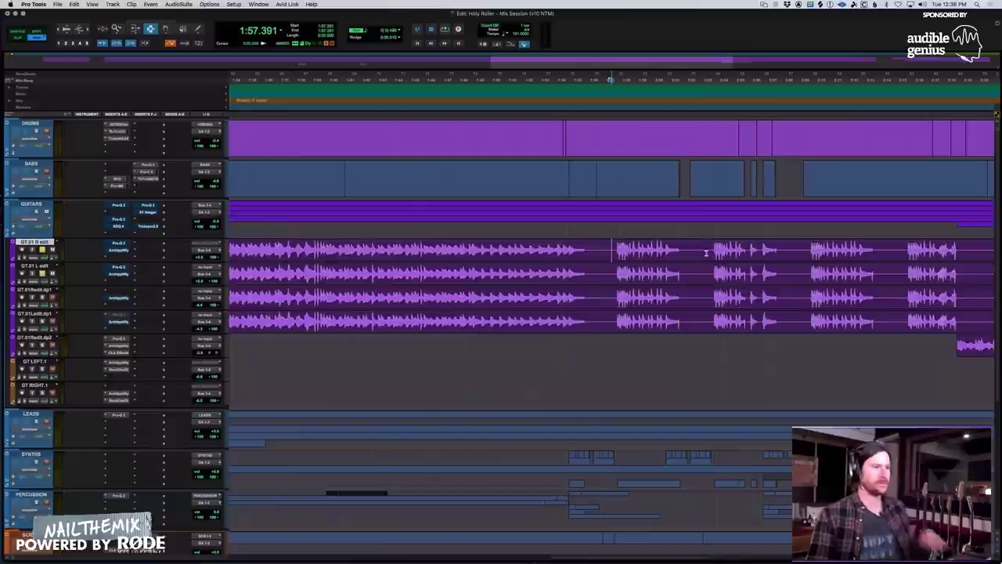
pyautogui.press('r')
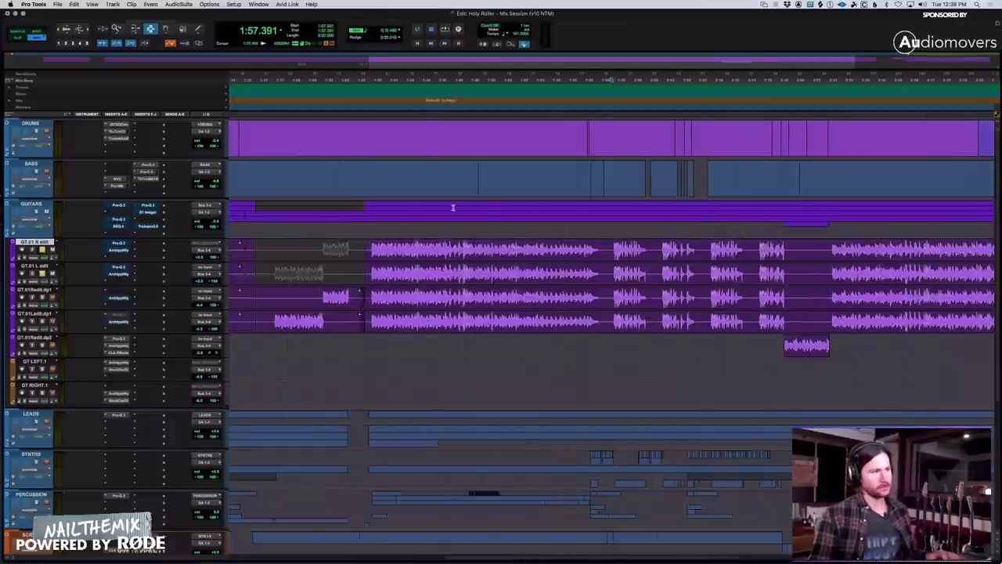
pyautogui.press('r')
# Select the first riff's clips at 0:19.378 on GT.01 R edit and GT.01 L edit and increase both tracks' height.
pyautogui.doubleClick(308, 245)
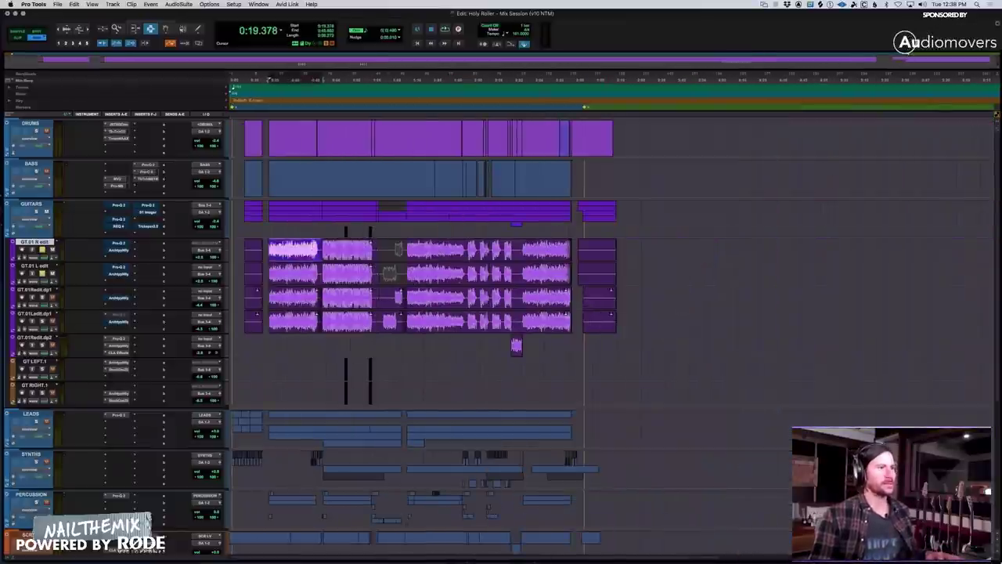
pyautogui.press('t')
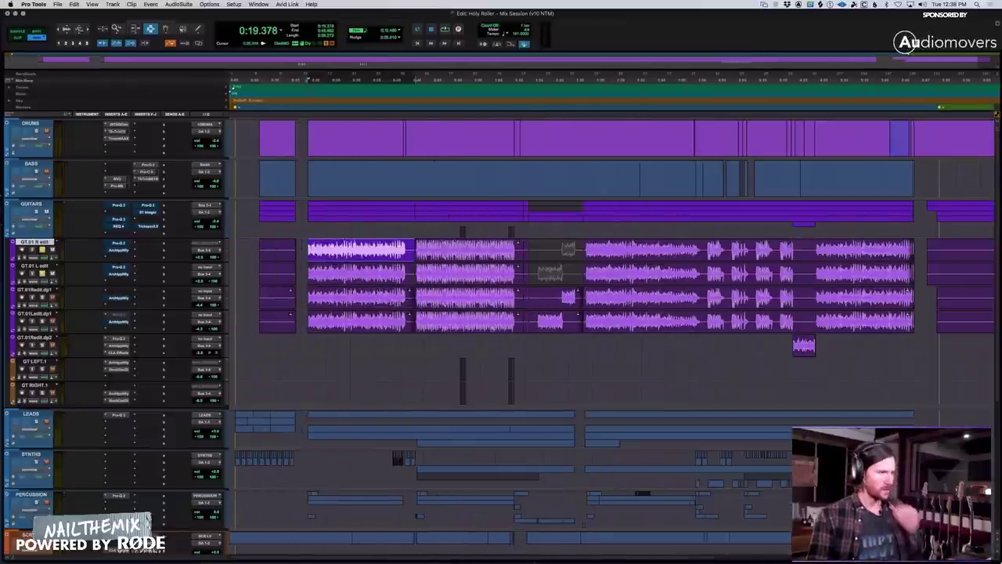
pyautogui.press('t')
pyautogui.press('t')
pyautogui.press('r')
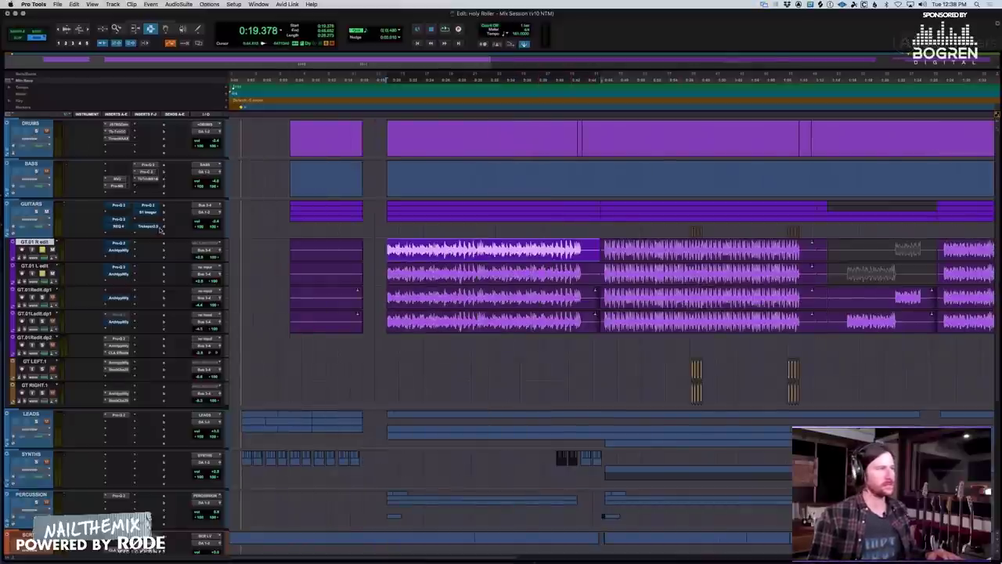
pyautogui.keyDown('shift'); pyautogui.click(38, 266); pyautogui.keyUp('shift')
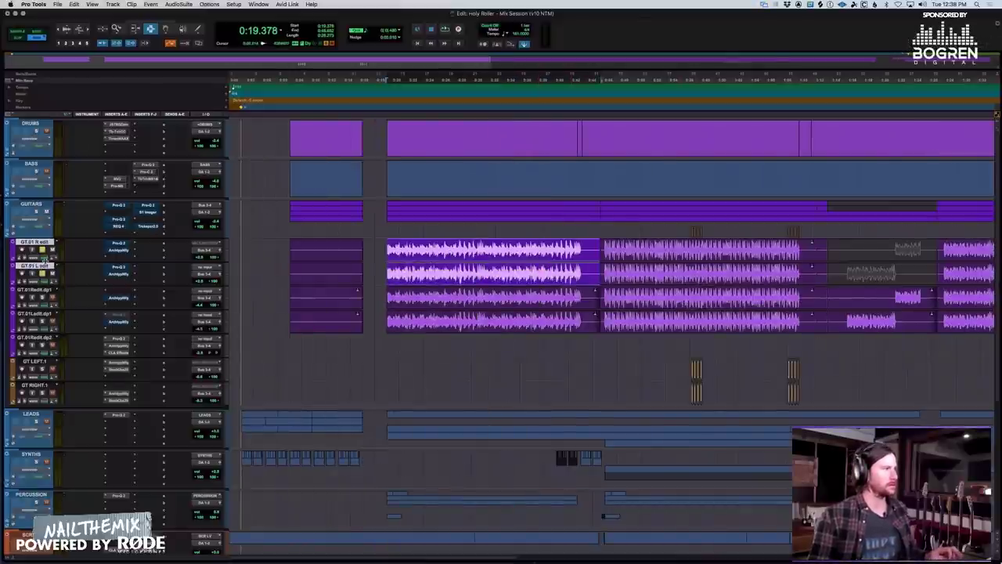
pyautogui.moveTo(44, 261); pyautogui.dragTo(40, 283)
pyautogui.hotkey('ctrl', 'Up')
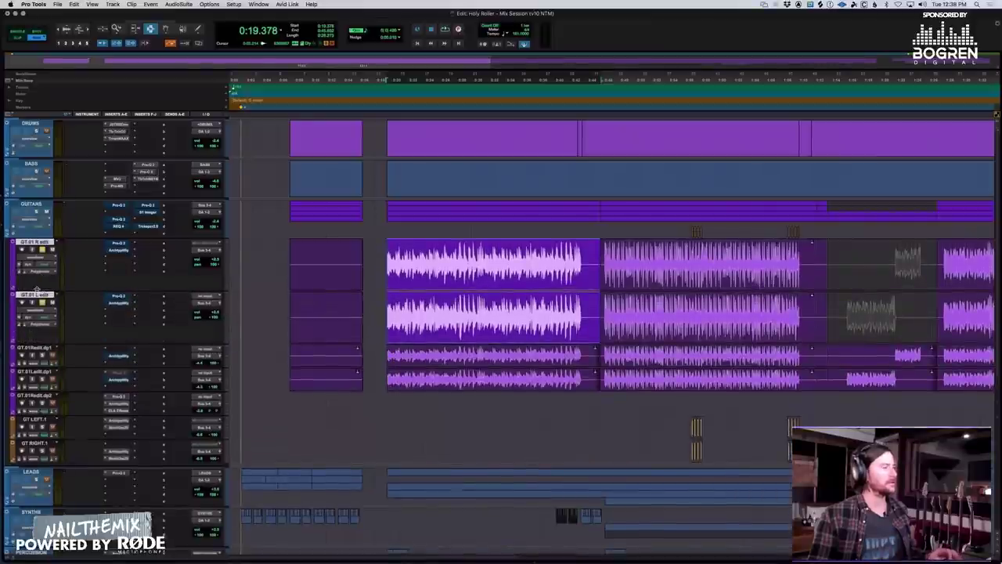
# Select only the GT.01 R edit track, show its Archetype Nolly amp plugin, and move the plugin window clear of the track's waveform.
pyautogui.click(30, 243)
pyautogui.click(30, 243)
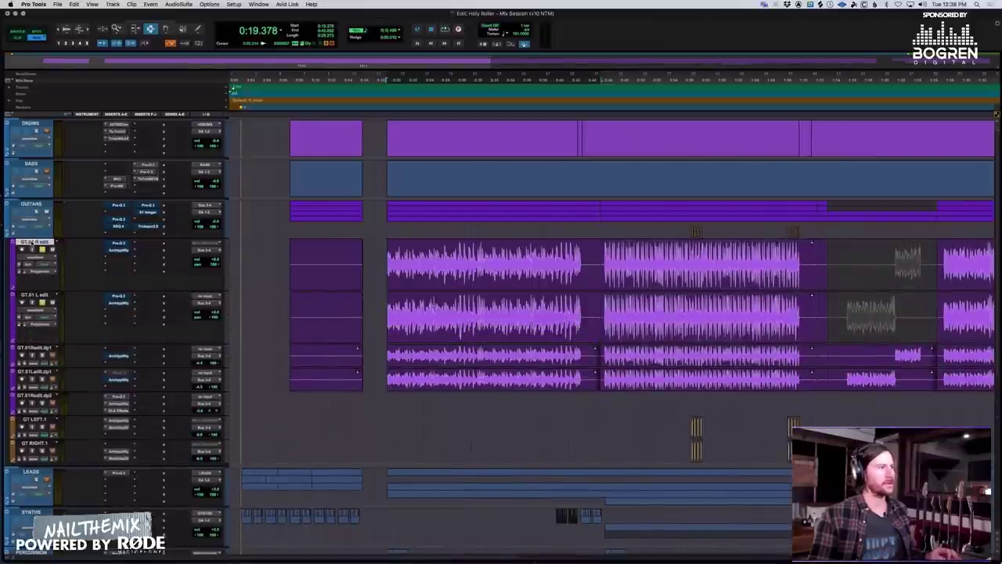
pyautogui.click(119, 250)
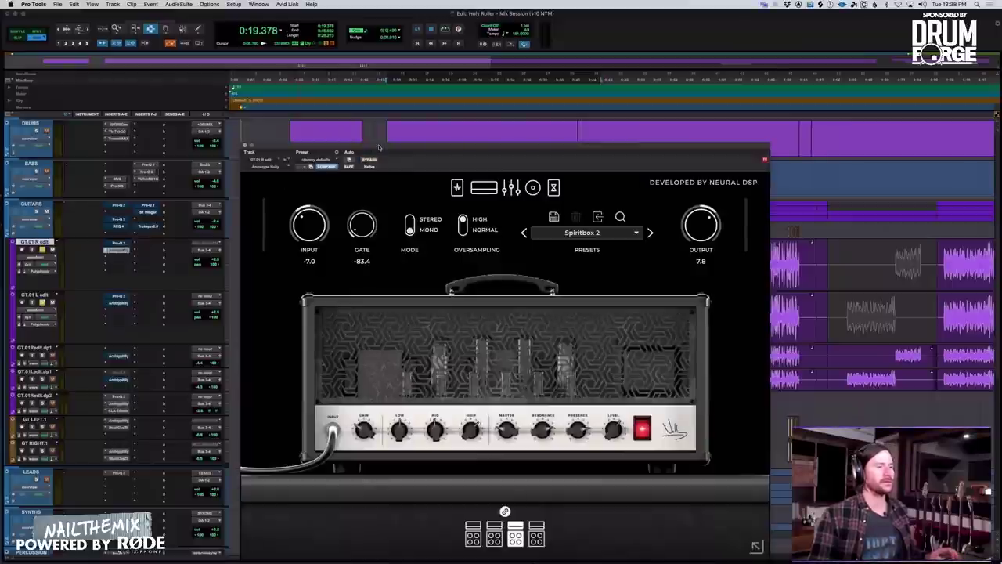
pyautogui.moveTo(613, 147); pyautogui.dragTo(811, 293)
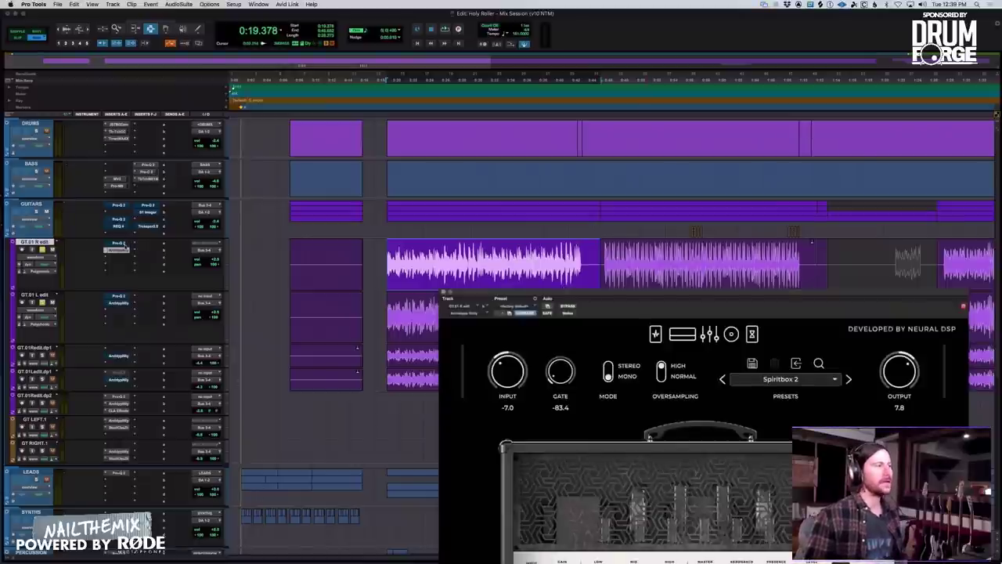
# Examine GT.01 R edit's Pro-Q 2 equalizer and Archetype Nolly amp plugins, leaving the equalizer open beside the first riff's waveform.
pyautogui.click(117, 248)
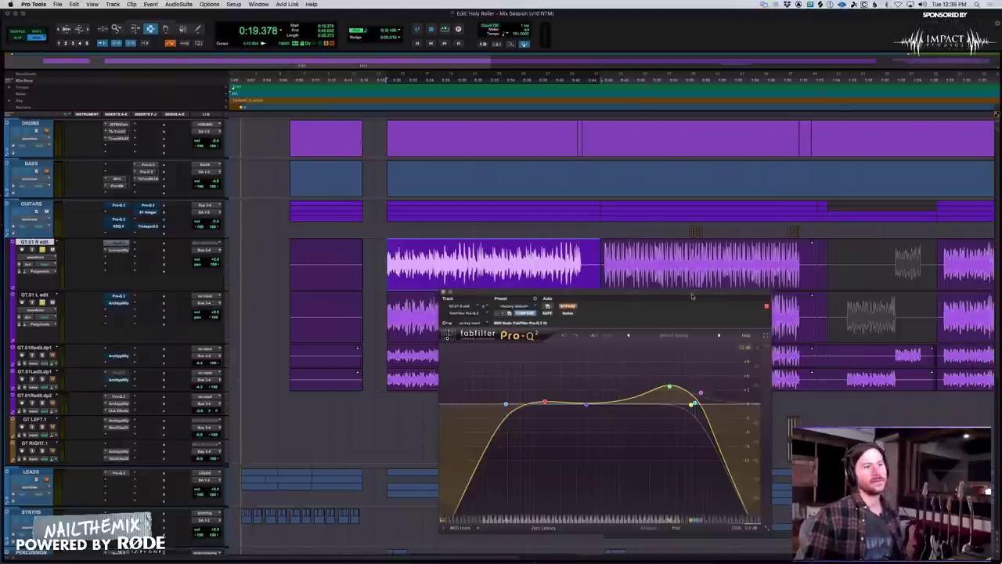
pyautogui.moveTo(704, 299); pyautogui.dragTo(872, 110)
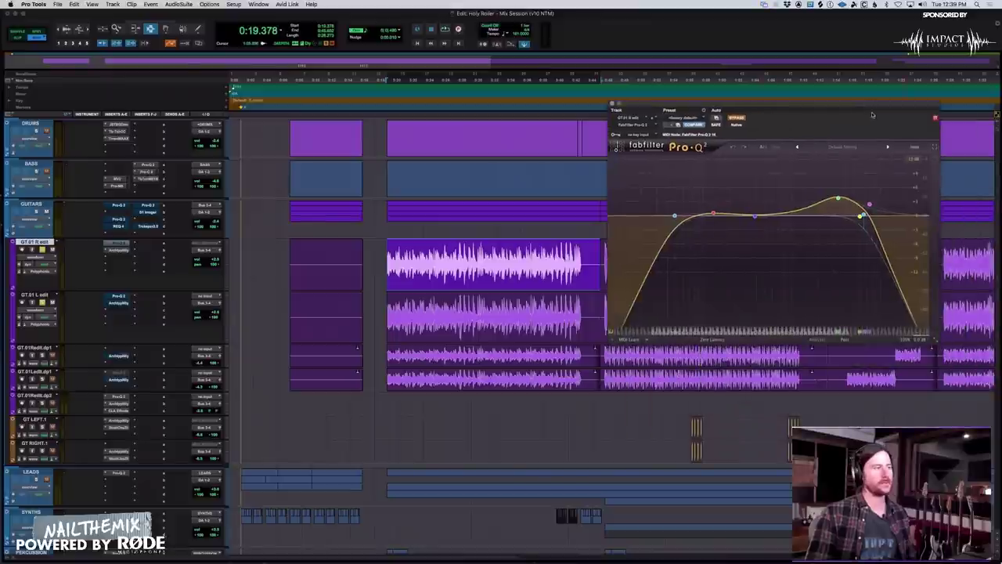
pyautogui.click(119, 252)
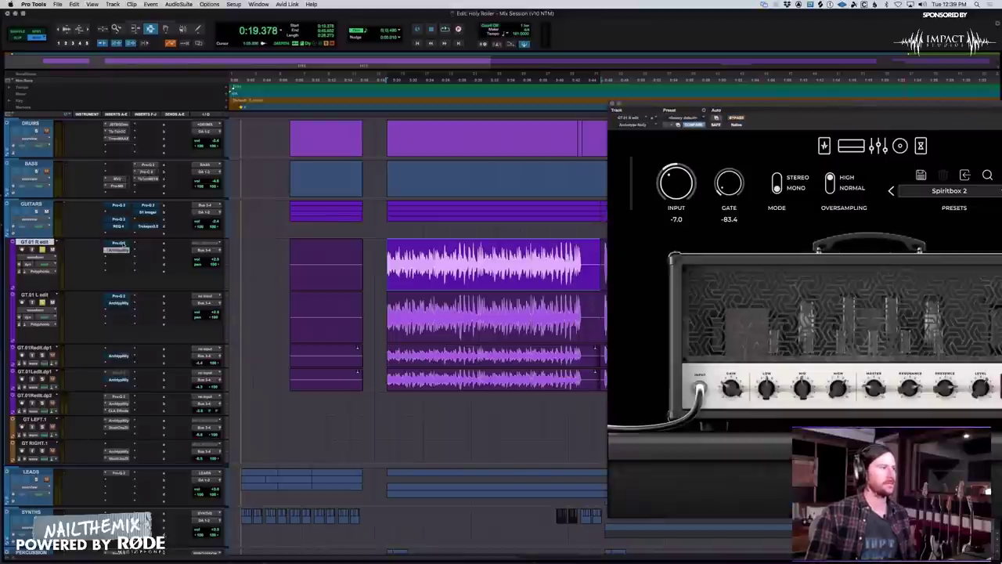
pyautogui.click(117, 244)
pyautogui.moveTo(770, 104); pyautogui.dragTo(754, 85)
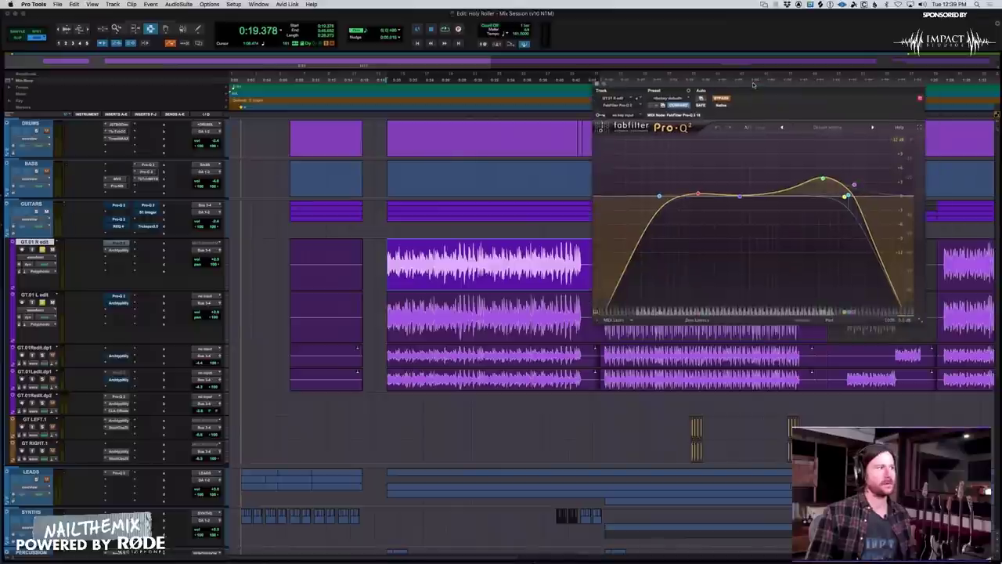
# Take Pro-Q 2 and Archetype Nolly out of bypass on both GT.01 edit tracks and play the guitars from 0:19.378.
pyautogui.keyDown('super'); pyautogui.click(120, 244); pyautogui.keyUp('super')
pyautogui.moveTo(823, 178)
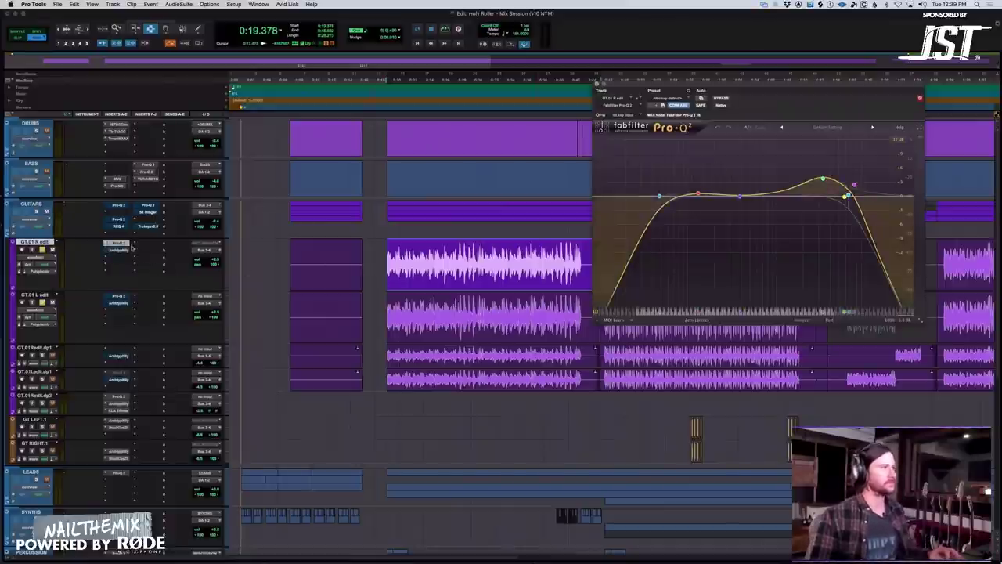
pyautogui.press('space')
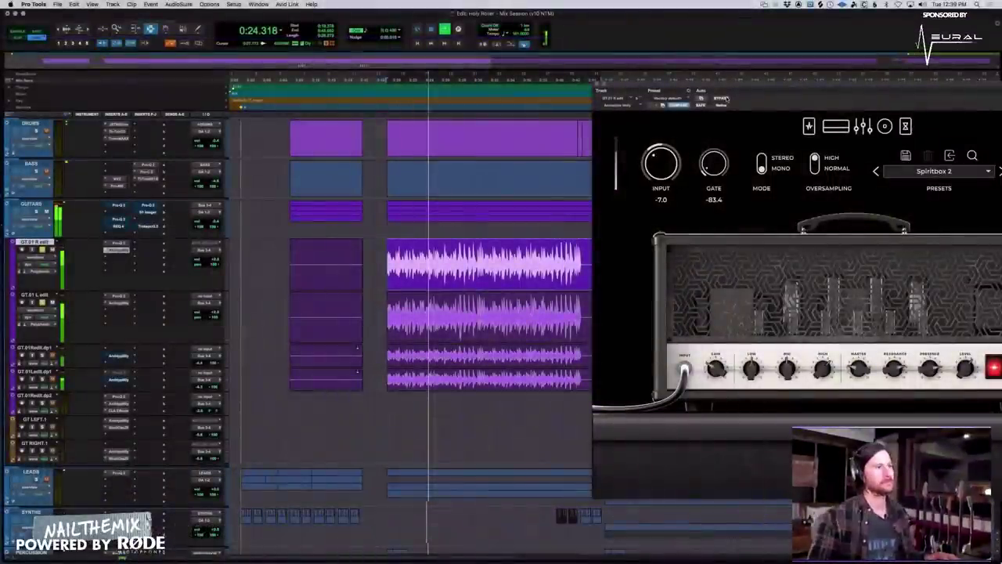
pyautogui.press('r')
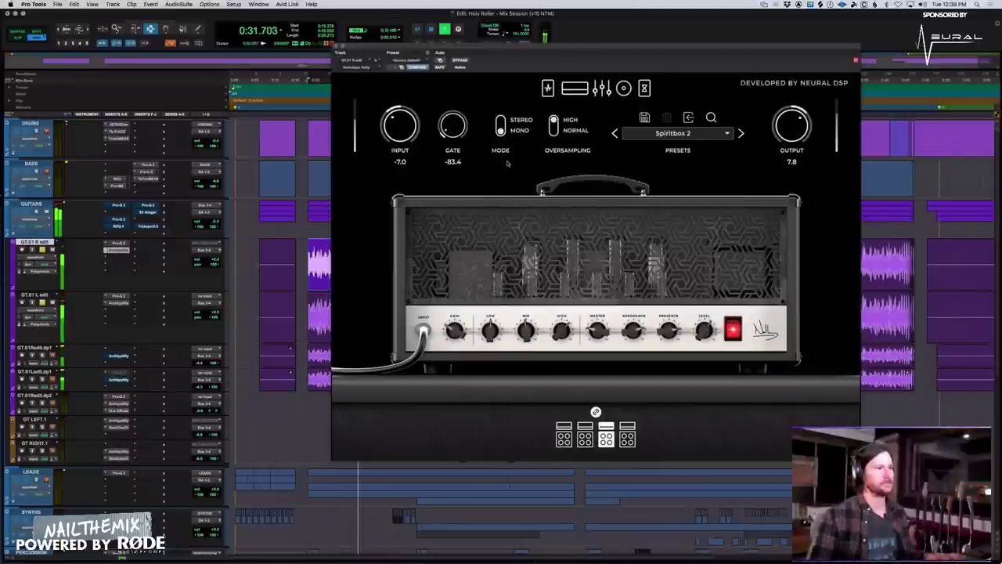
pyautogui.press('space')
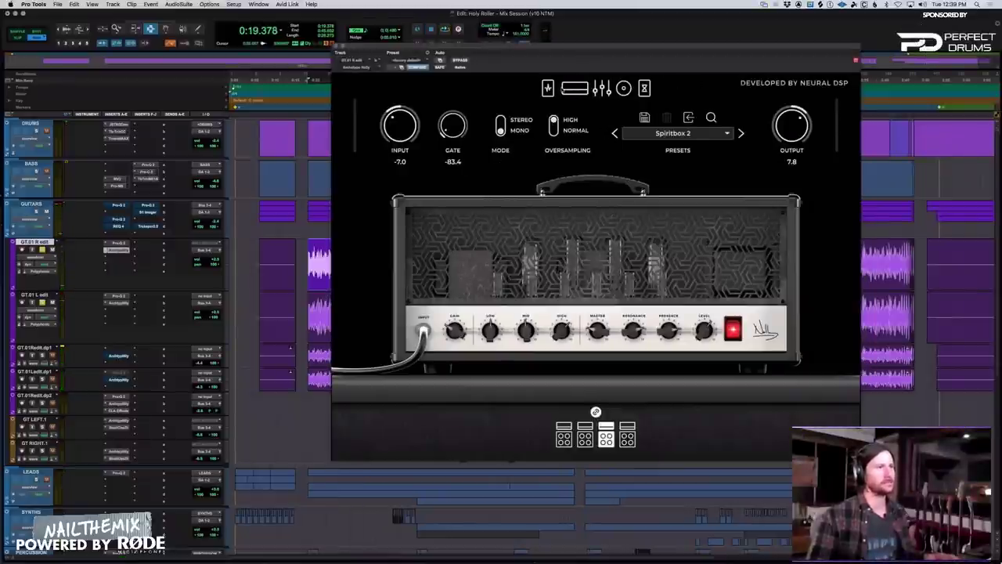
# Review the pedals, amp head, graphic EQ and cabinet sections of Archetype Nolly's Spiritbox 2 preset on GT.01 R edit.
pyautogui.click(548, 87)
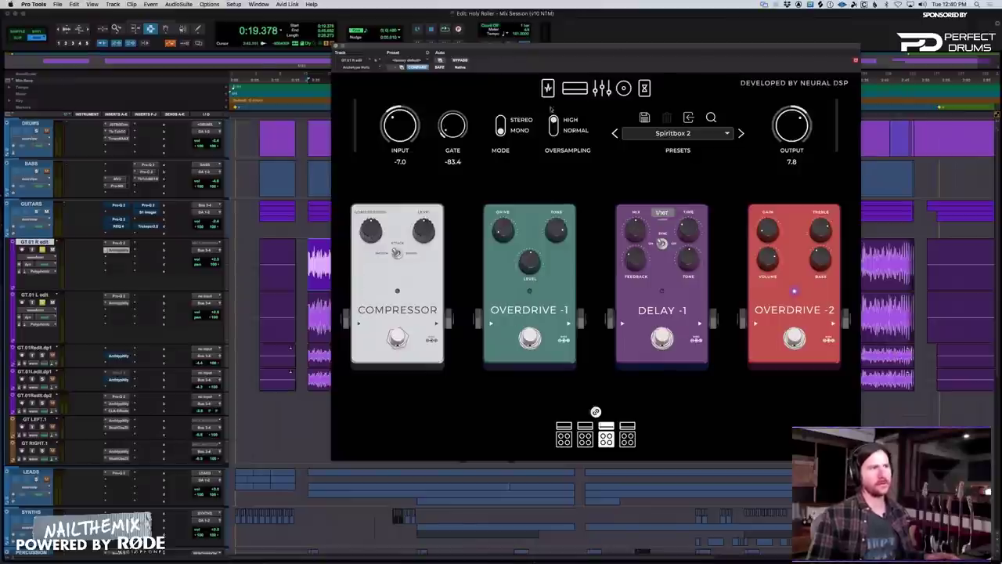
pyautogui.click(574, 87)
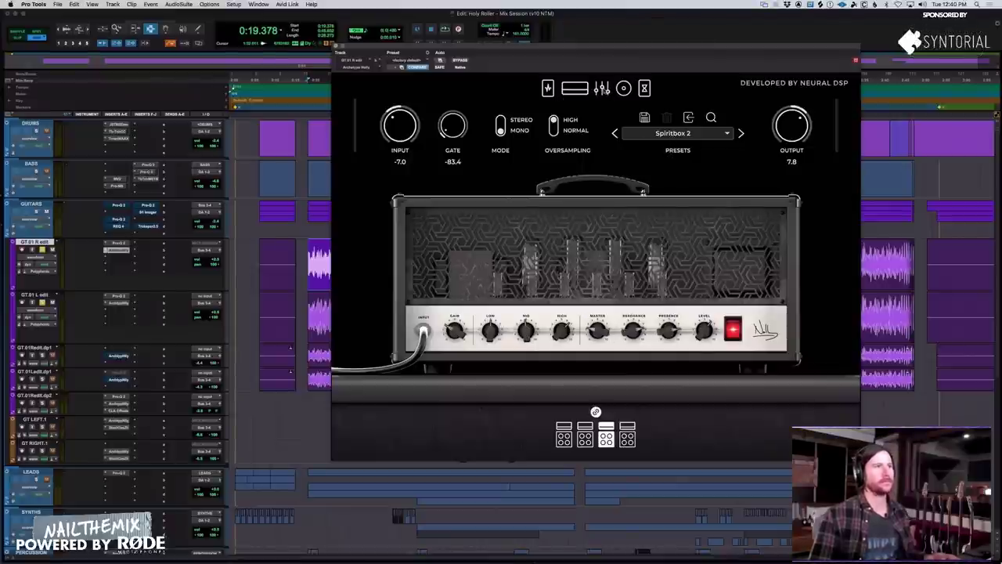
pyautogui.click(601, 88)
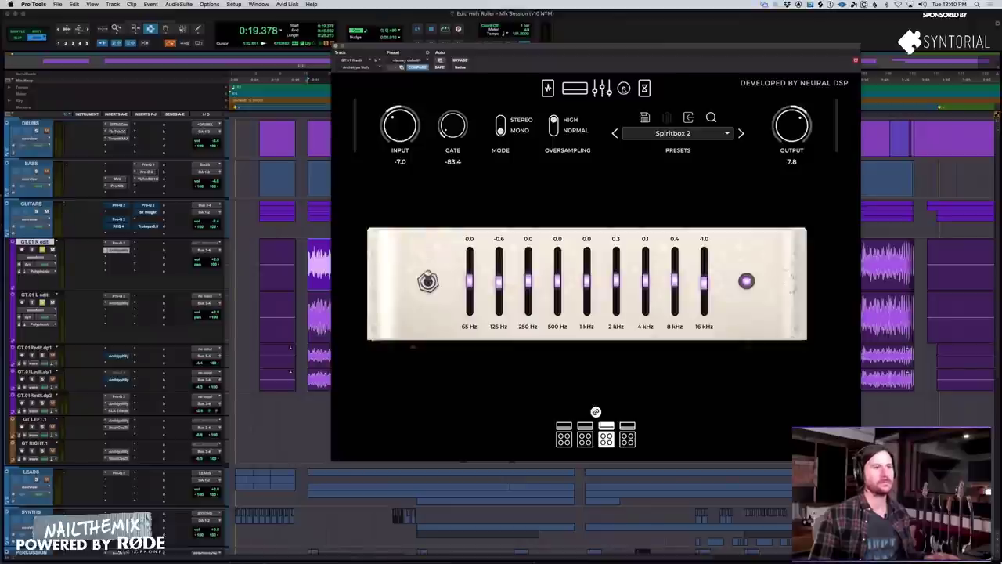
pyautogui.click(623, 89)
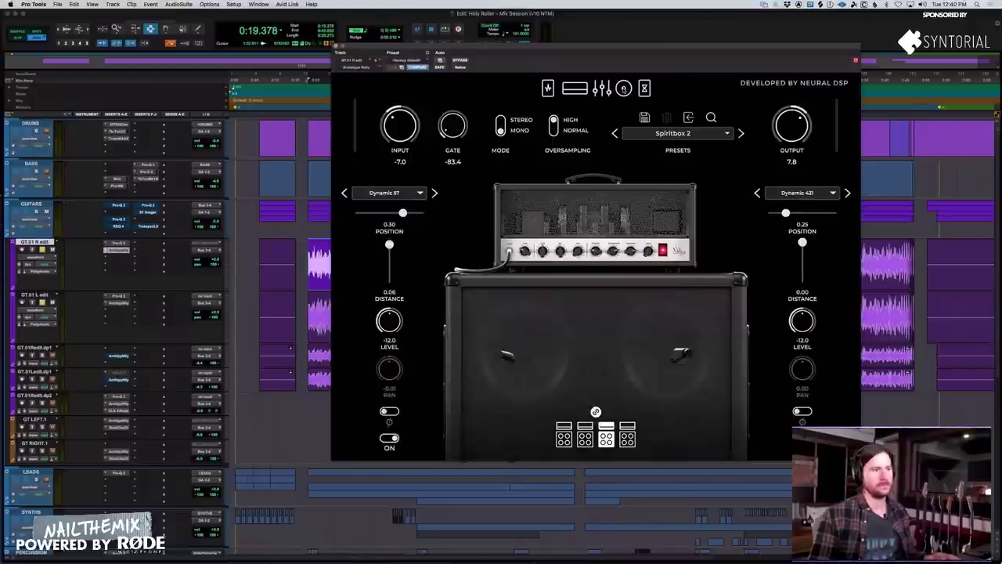
# Switch off Archetype Nolly's amp head and both cabinet microphones, Dynamic 57 and Dynamic 421, on GT.01 R edit.
pyautogui.click(644, 88)
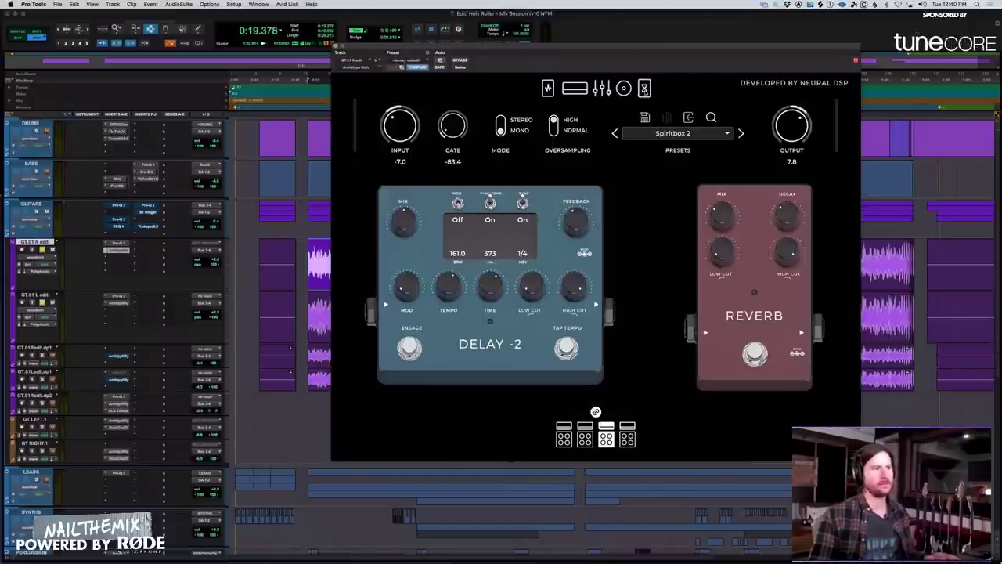
pyautogui.click(549, 89)
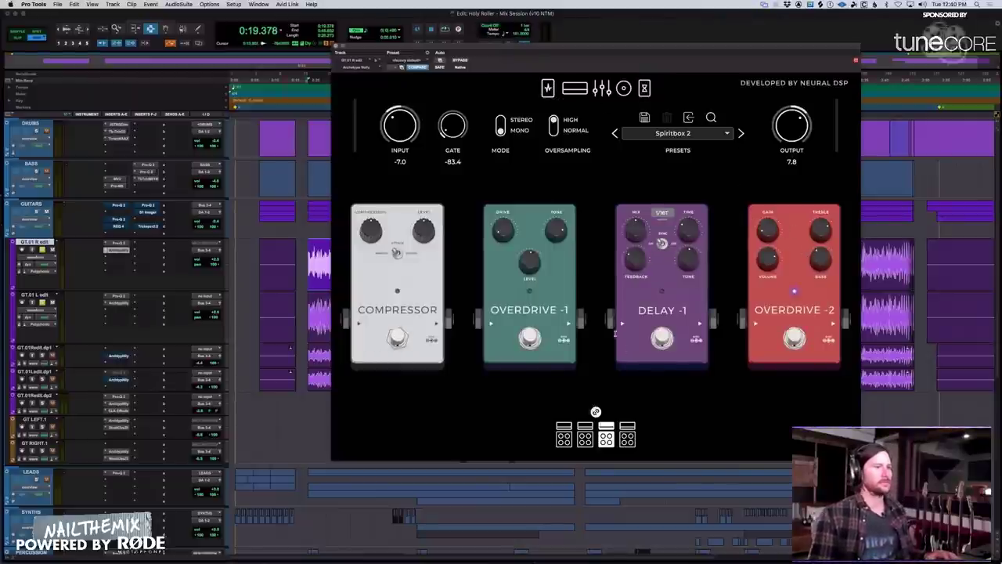
pyautogui.click(575, 88)
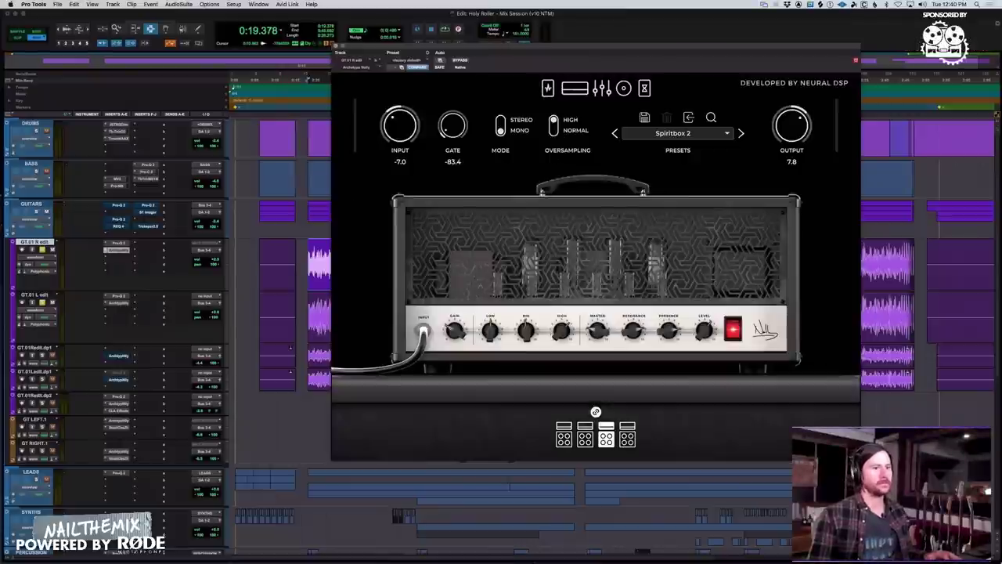
pyautogui.click(736, 332)
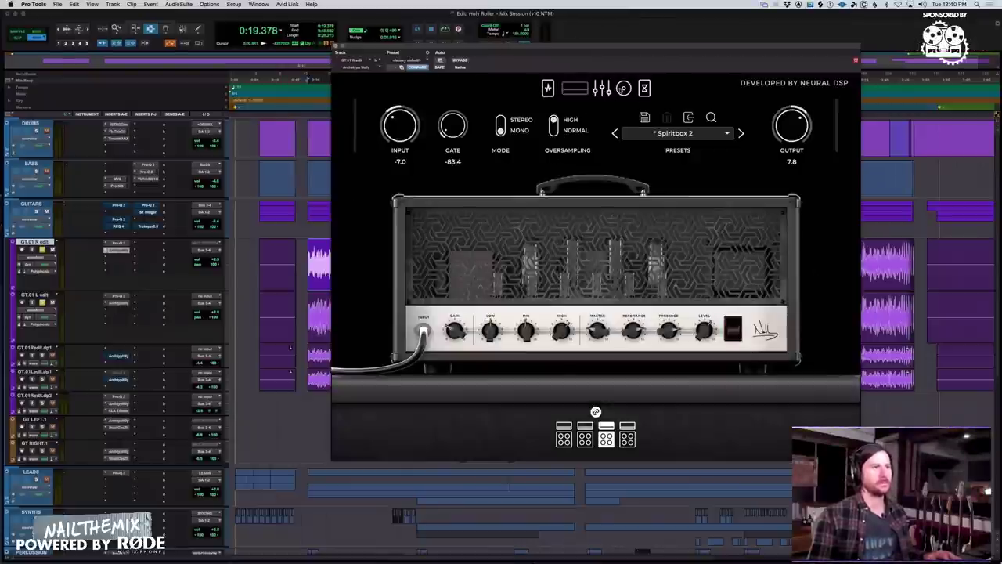
pyautogui.click(623, 87)
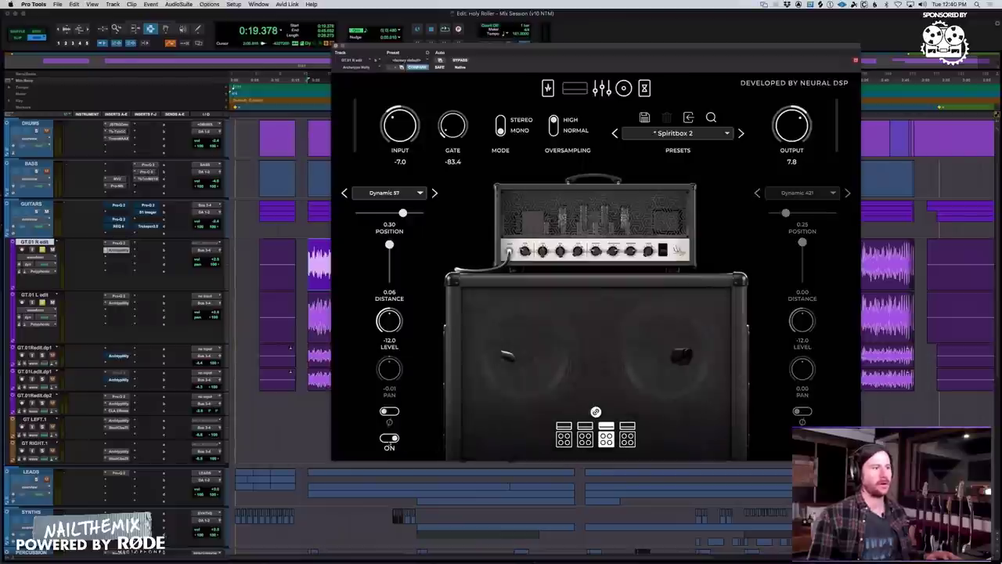
# Compare the guitars from 0:19.378 with the Overdrive-2 pedal switched off and back on, without amp or cabinet.
pyautogui.click(547, 88)
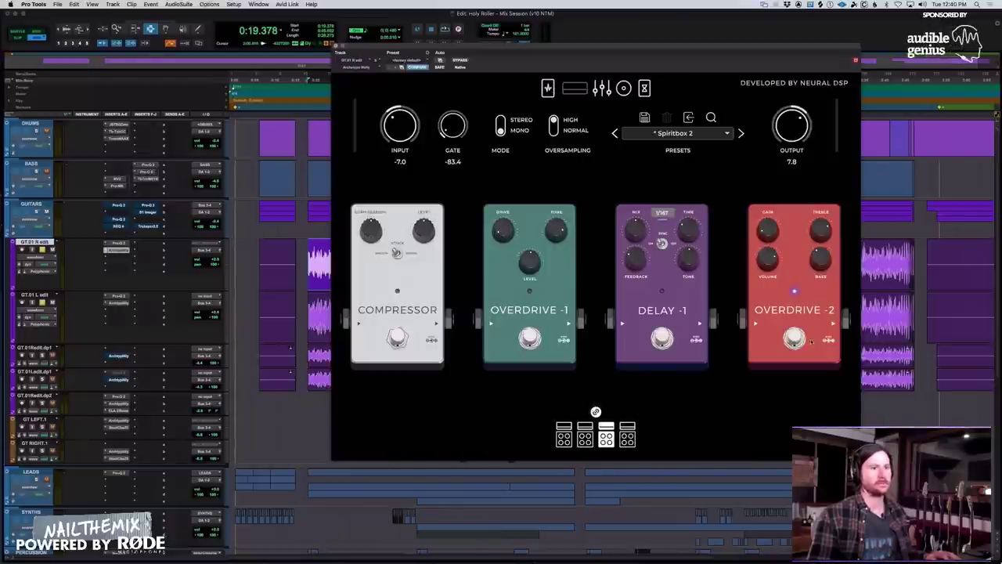
pyautogui.click(794, 338)
pyautogui.press('space')
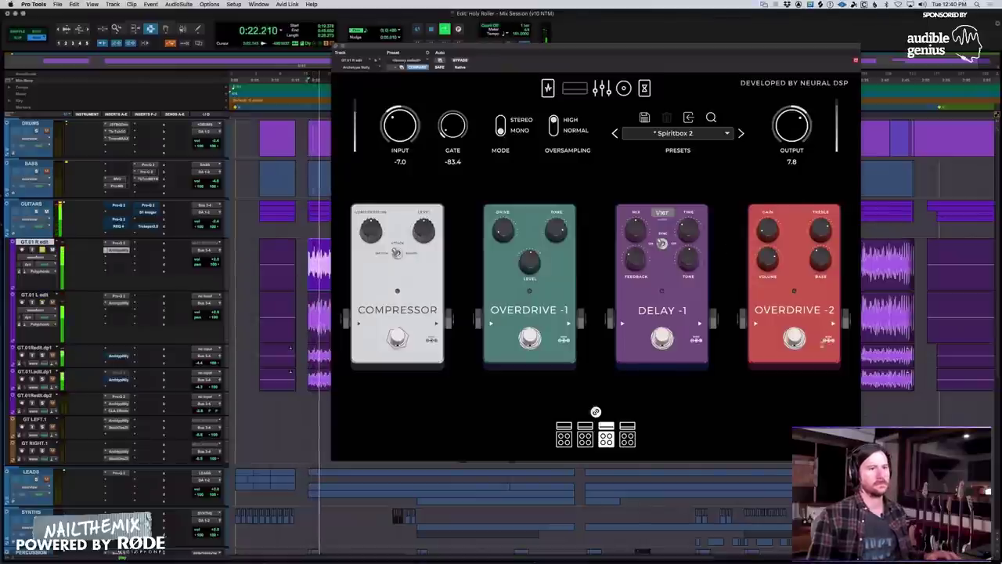
pyautogui.click(793, 338)
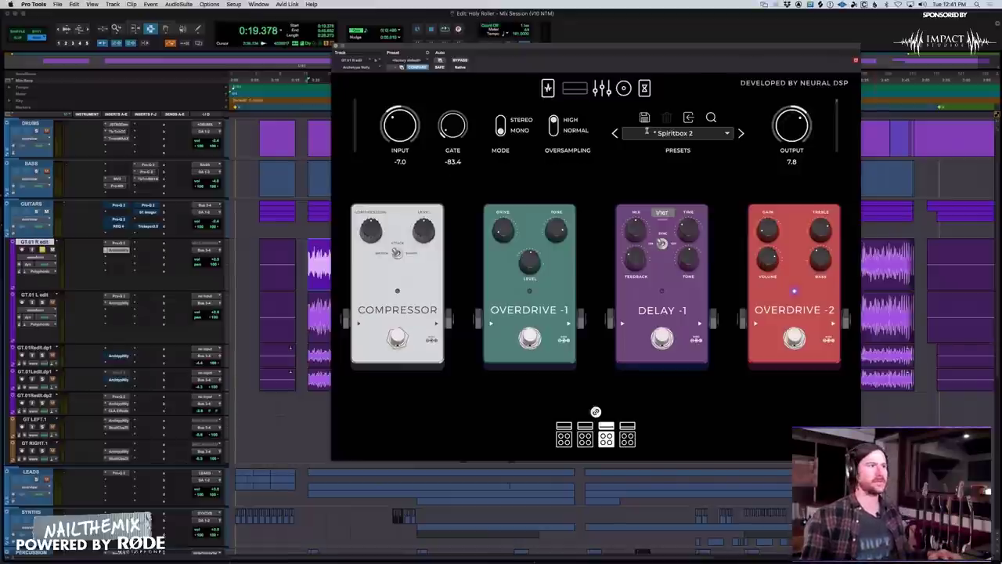
pyautogui.press('space')
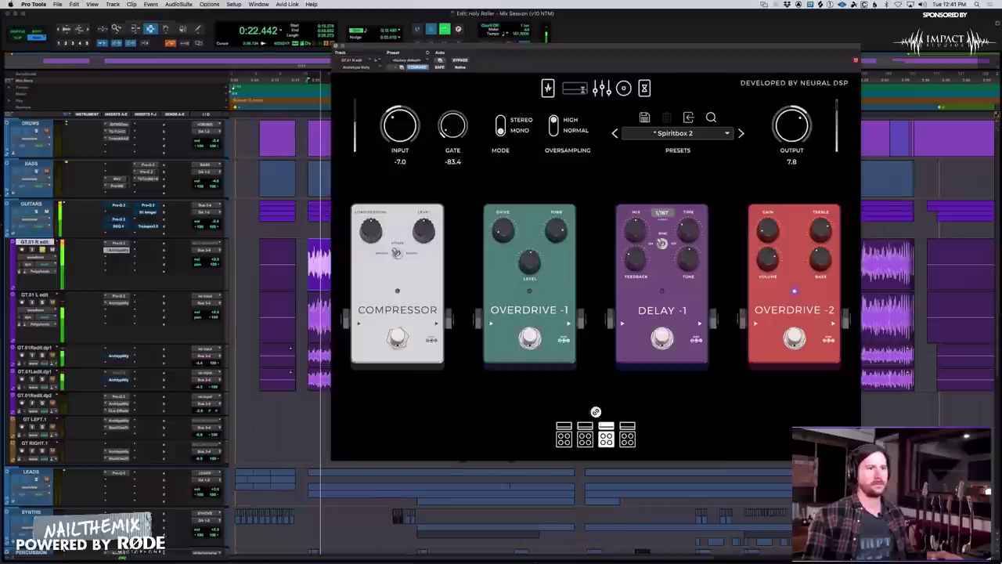
pyautogui.press('space')
pyautogui.press('space')
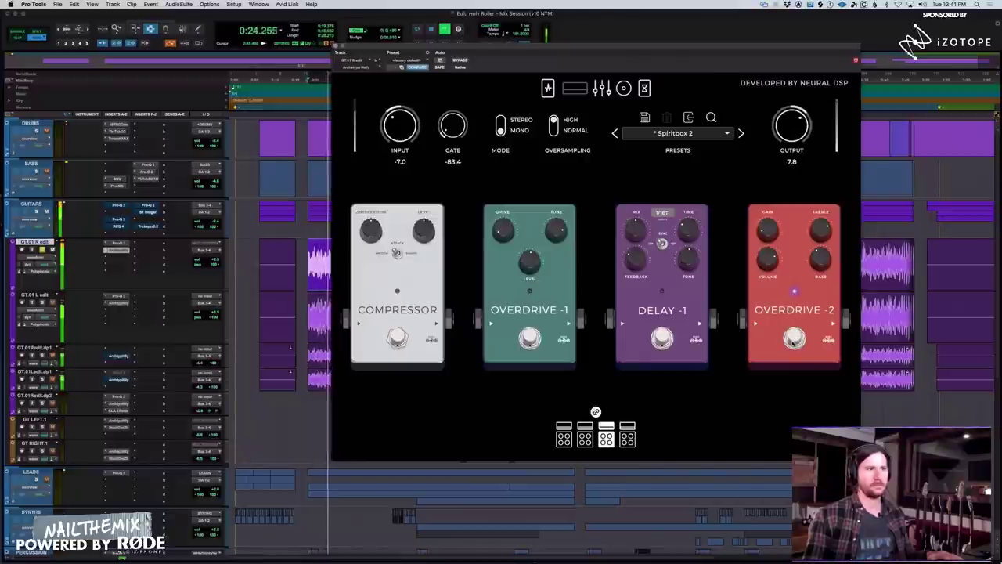
pyautogui.press('space')
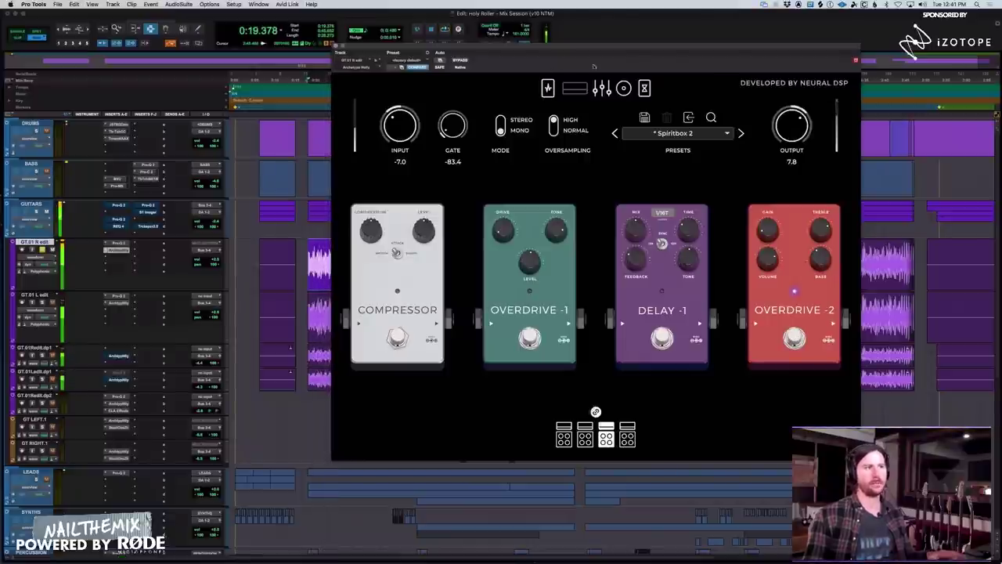
# Switch the Dynamic 57 and Dynamic 421 cabinet microphones and the amp head back on in Archetype Nolly.
pyautogui.click(625, 90)
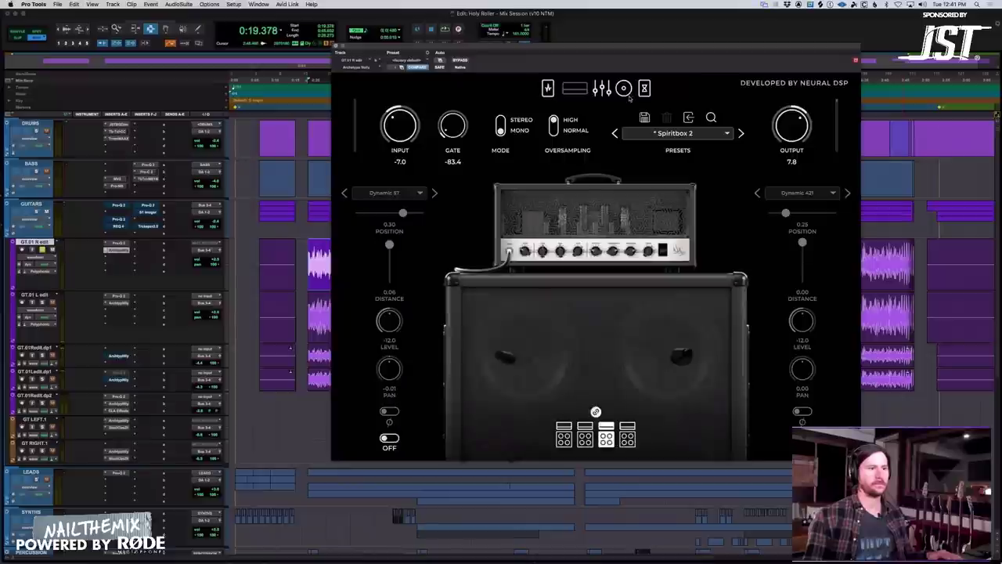
pyautogui.click(389, 439)
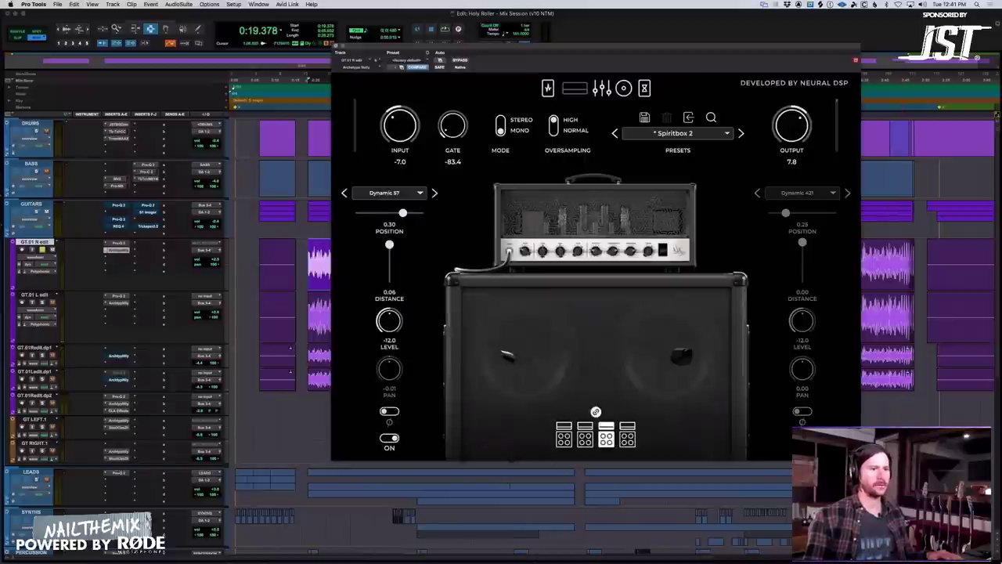
pyautogui.click(802, 439)
pyautogui.click(577, 89)
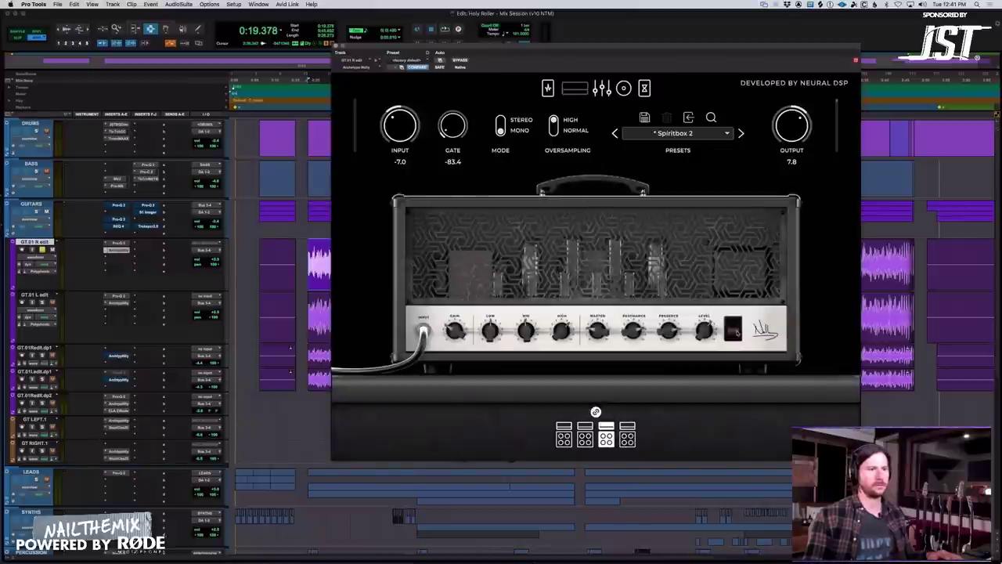
pyautogui.click(734, 330)
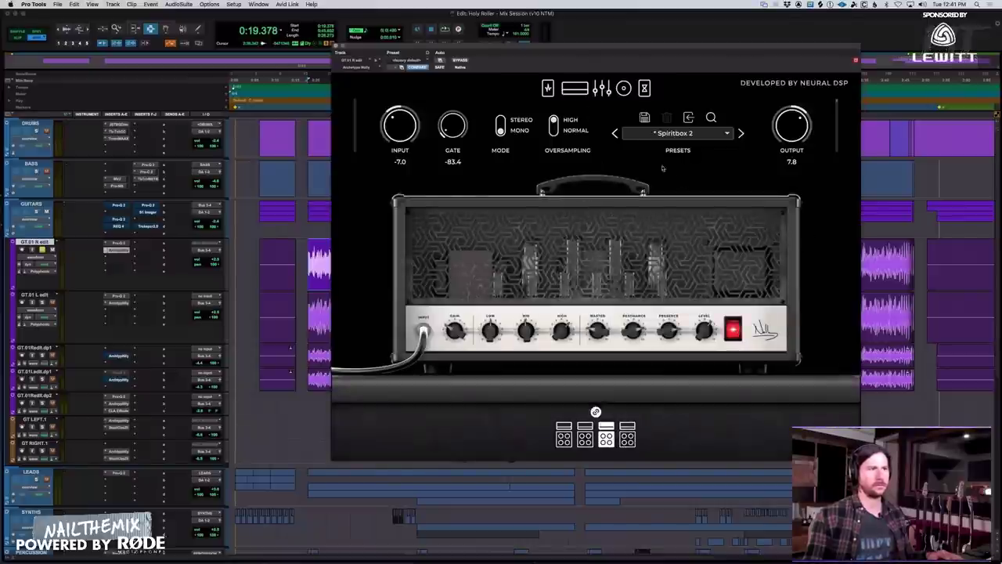
# Play the guitars from 0:19.378 through the complete pedal, amp and cabinet chain.
pyautogui.moveTo(668, 45); pyautogui.dragTo(663, 31)
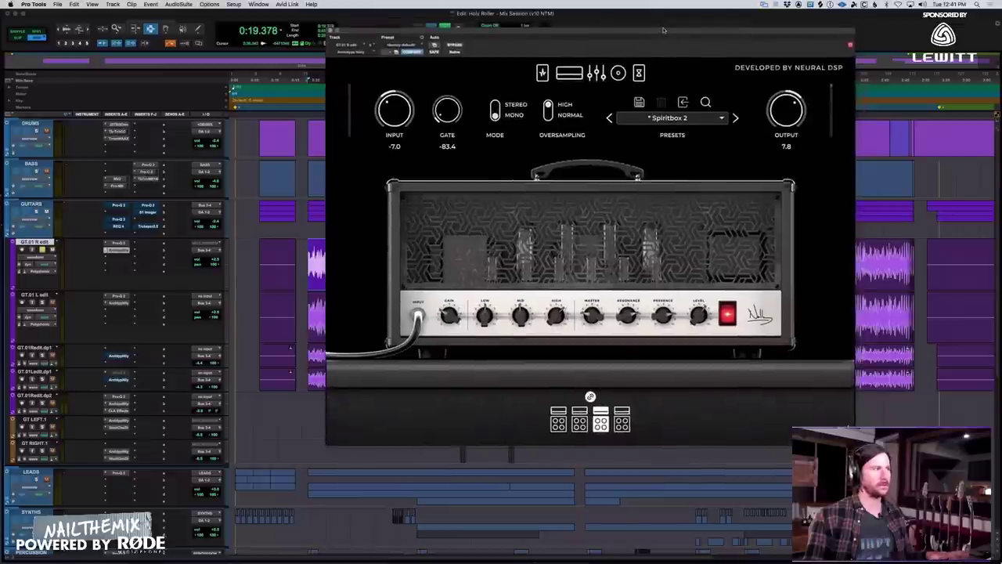
pyautogui.press('space')
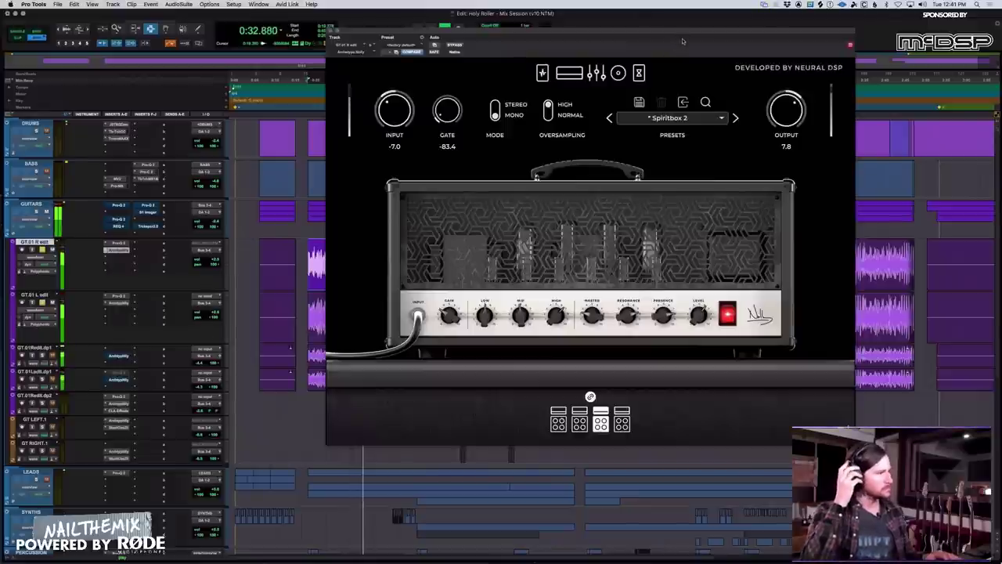
pyautogui.press('space')
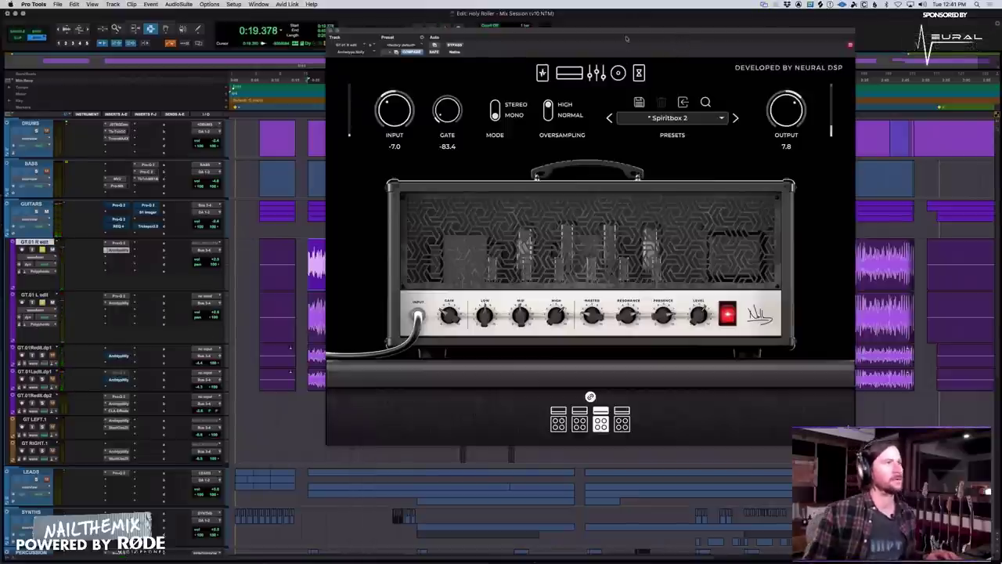
# Move the amp plugin window off the guitar tracks, then select the first riff on both GT.01 dp1 tracks and enlarge their track height.
pyautogui.moveTo(624, 35); pyautogui.dragTo(893, 435)
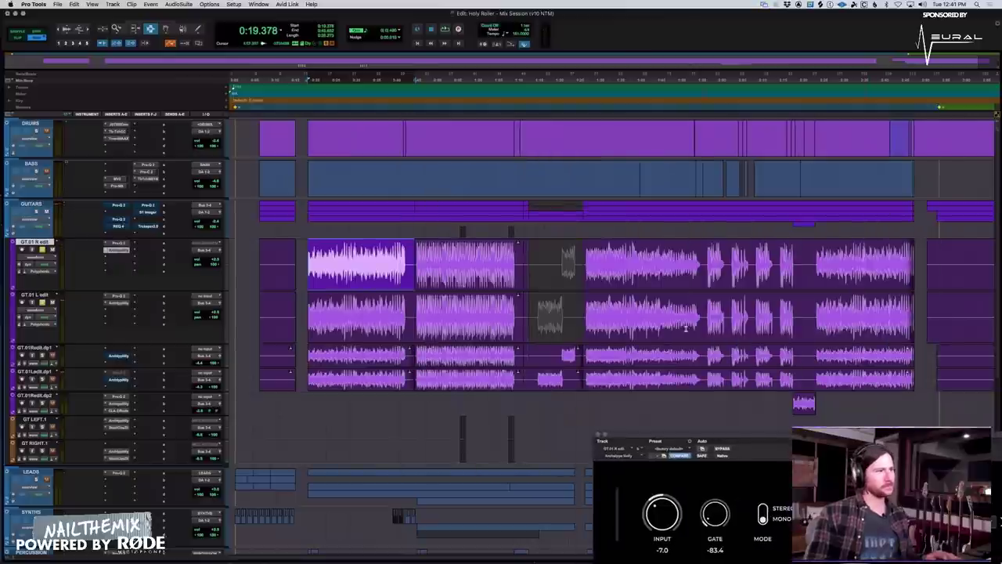
pyautogui.doubleClick(344, 359)
pyautogui.press('t')
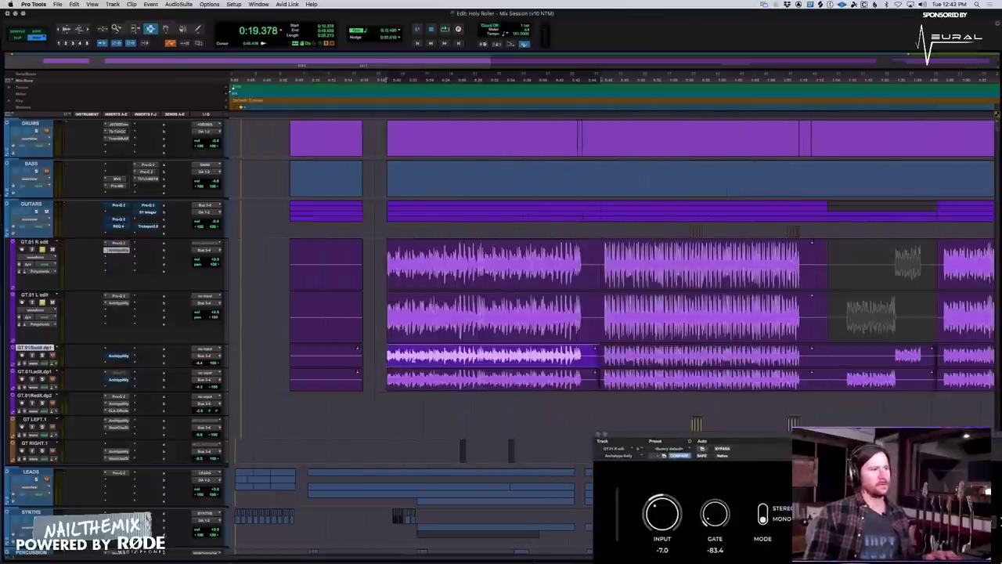
pyautogui.keyDown('shift'); pyautogui.click(36, 371); pyautogui.keyUp('shift')
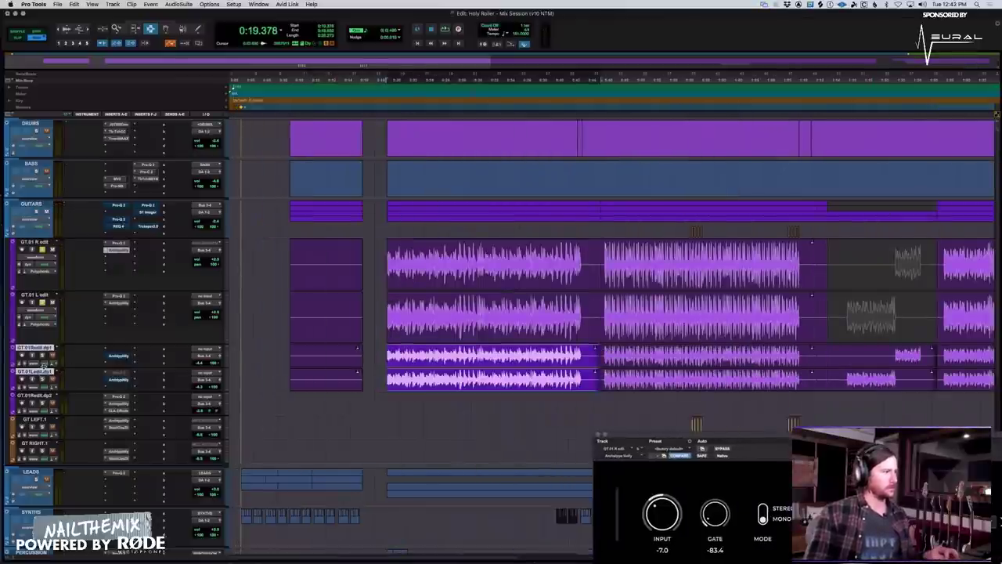
pyautogui.hotkey('ctrl', 'Up')
pyautogui.hotkey('ctrl', 'Up')
pyautogui.hotkey('ctrl', 'Up')
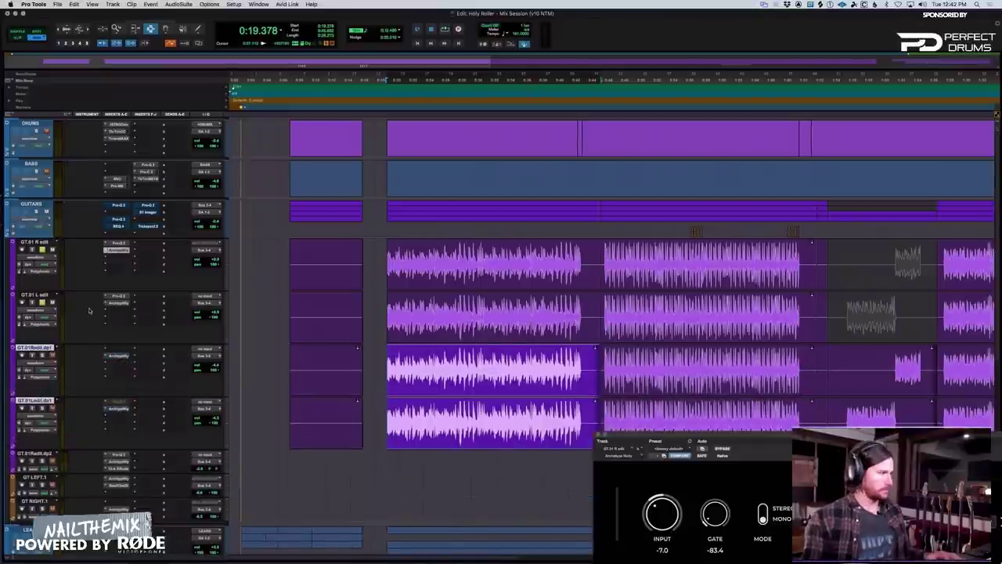
# Select all the group tracks from LEADS through VOX FX, then return to the guitar tracks.
pyautogui.scroll(-3, 107, 468)
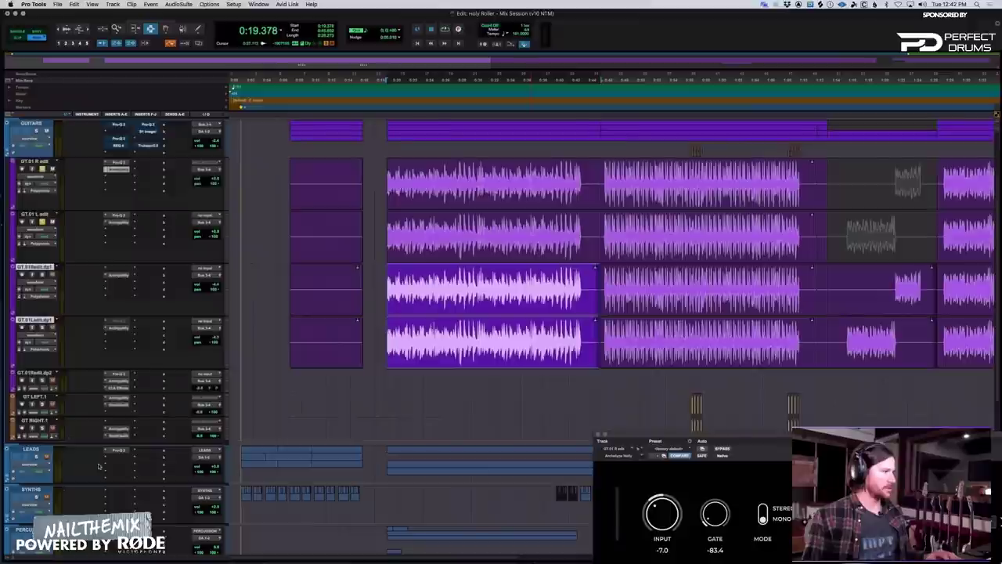
pyautogui.click(44, 450)
pyautogui.scroll(-8, 44, 449)
pyautogui.keyDown('shift'); pyautogui.click(36, 441); pyautogui.keyUp('shift')
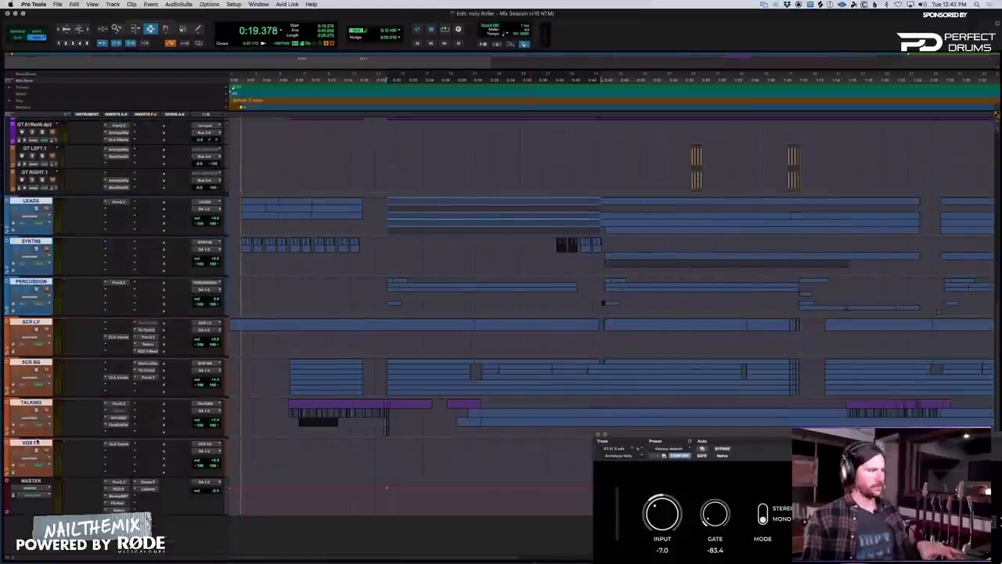
pyautogui.scroll(5, 123, 354)
pyautogui.scroll(4, 116, 361)
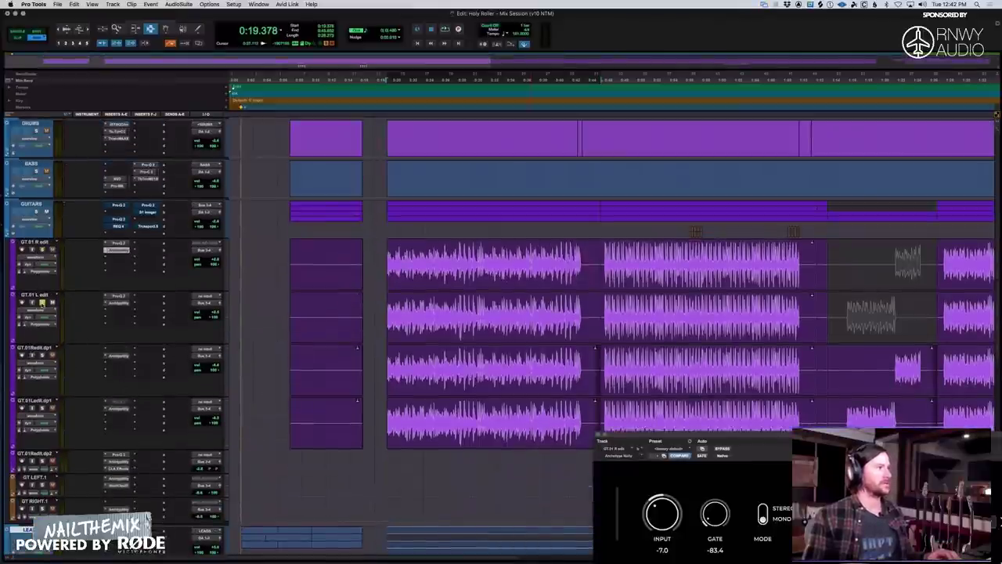
# Select the extra guitar tracks from GT.01Redit.dp1 through GT RIGHT.1 and mute them together.
pyautogui.click(36, 347)
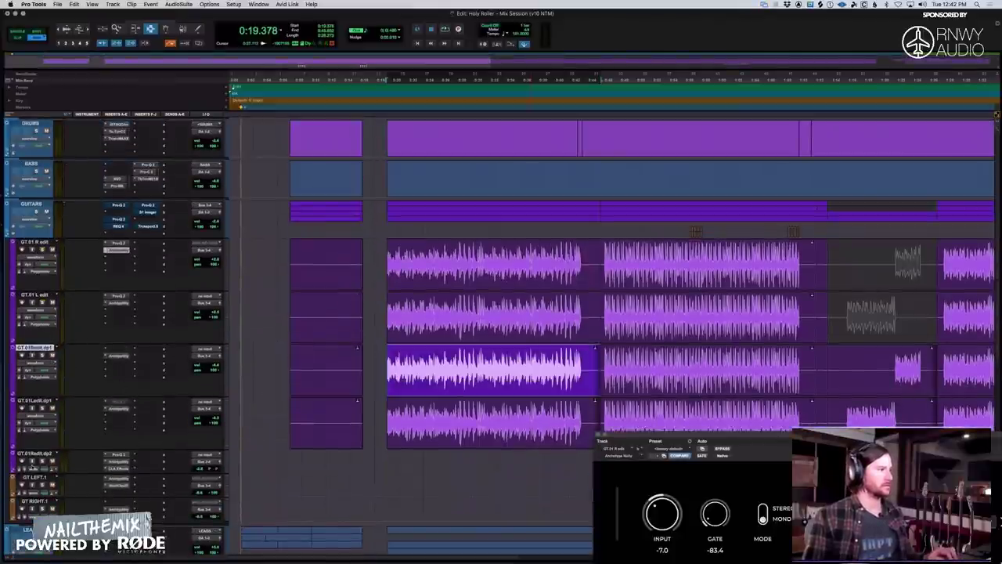
pyautogui.keyDown('shift'); pyautogui.click(38, 502); pyautogui.keyUp('shift')
pyautogui.keyDown('alt'); pyautogui.keyDown('shift'); pyautogui.click(52, 485); pyautogui.keyUp('shift'); pyautogui.keyUp('alt')
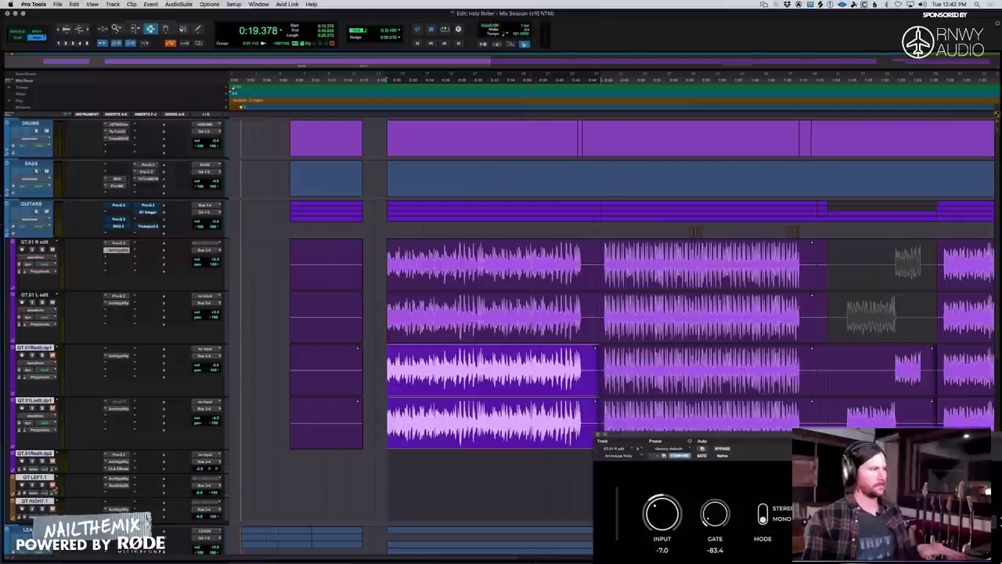
# Play the first riff from 0:19.565 with only the two GT.01 edit guitars alongside drums and bass.
pyautogui.click(388, 257)
pyautogui.press('space')
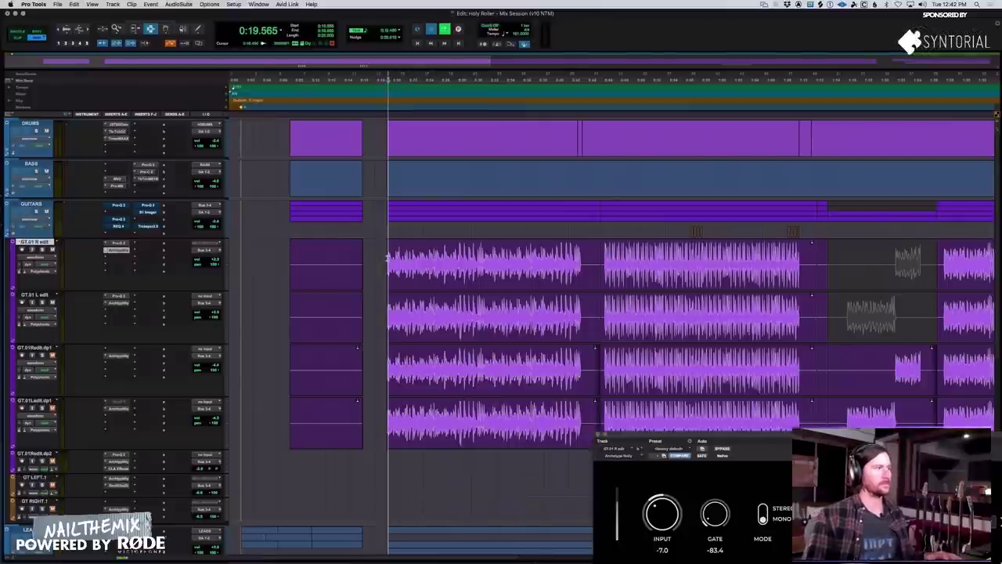
pyautogui.press('t')
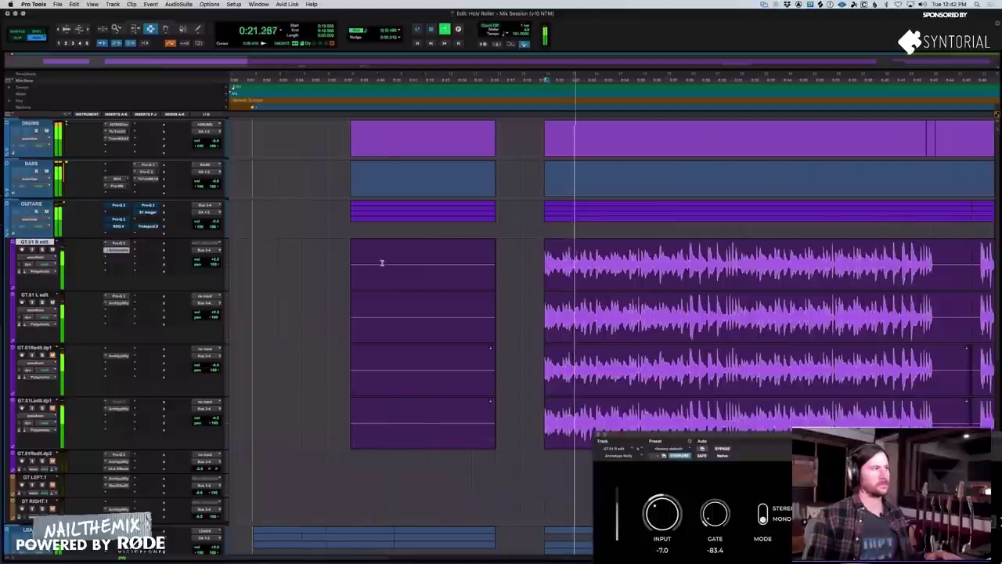
pyautogui.press('r')
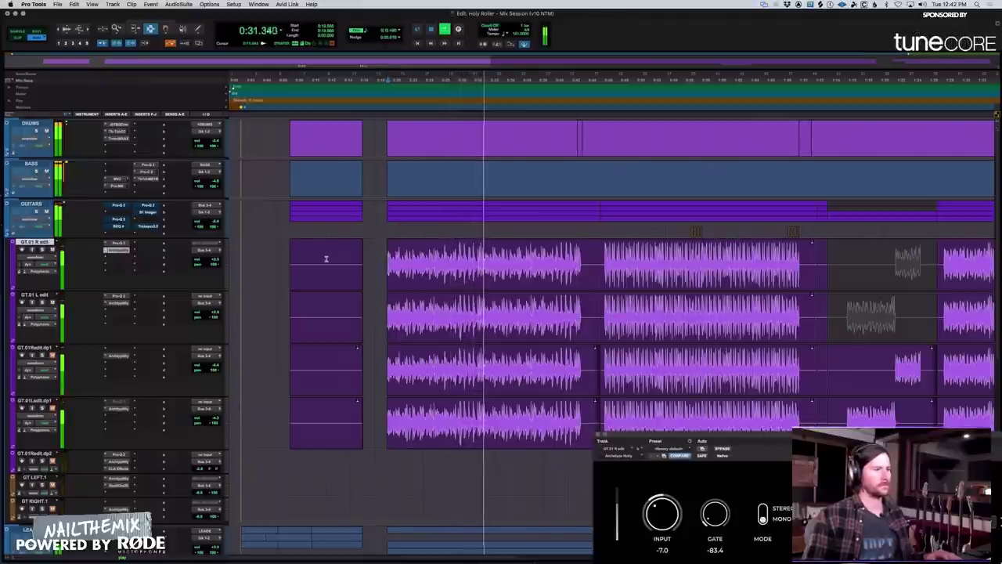
pyautogui.press('space')
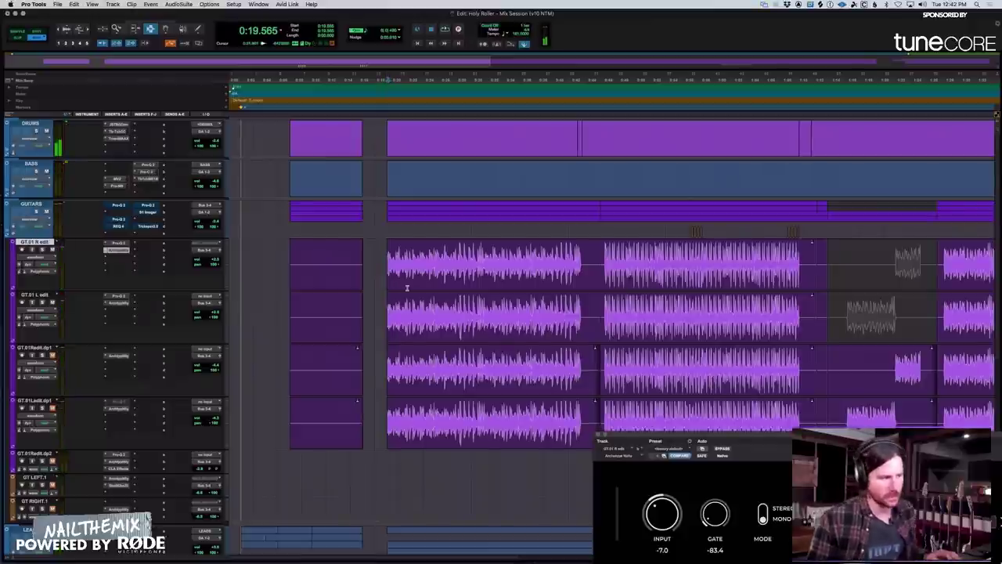
# Select the first riff's clips on both the GT.01Redit.dp1 and GT.01Ledit.dp1 tracks.
pyautogui.doubleClick(459, 320)
pyautogui.doubleClick(494, 365)
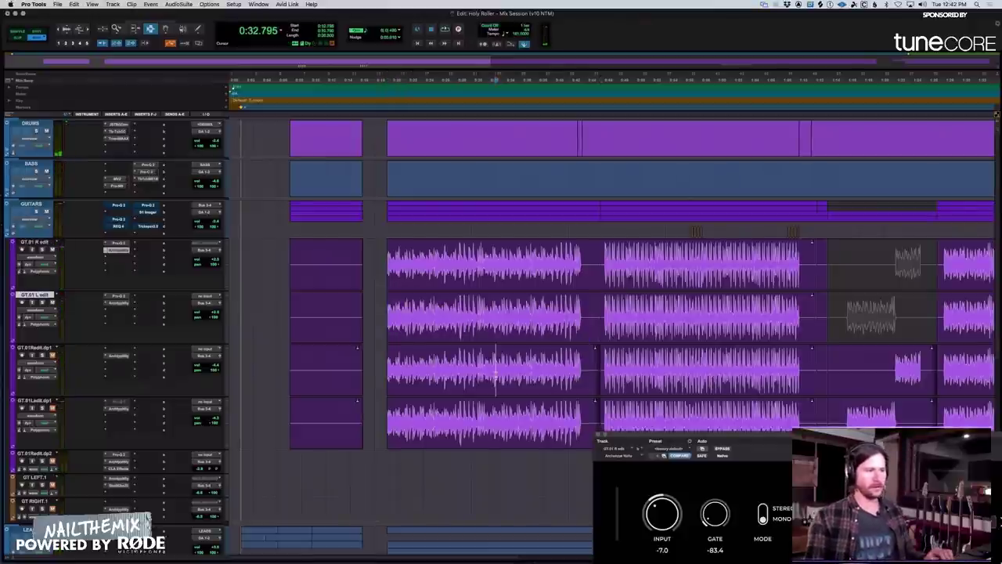
pyautogui.keyDown('shift'); pyautogui.click(509, 416); pyautogui.keyUp('shift')
pyautogui.press('t')
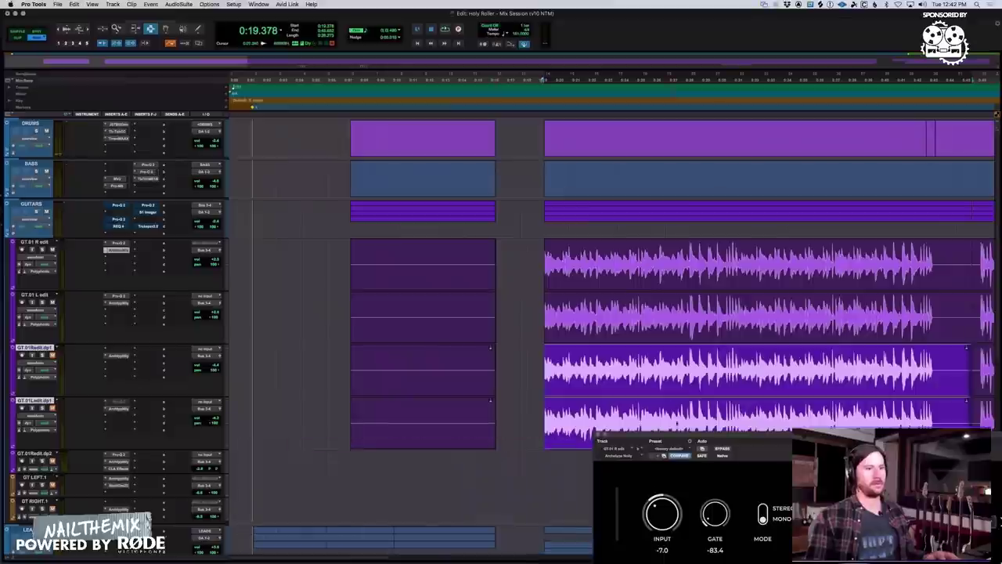
# Close the Archetype Nolly plugin window and solo both GT.01 dp1 tracks.
pyautogui.moveTo(755, 437); pyautogui.dragTo(714, 464)
pyautogui.click(557, 462)
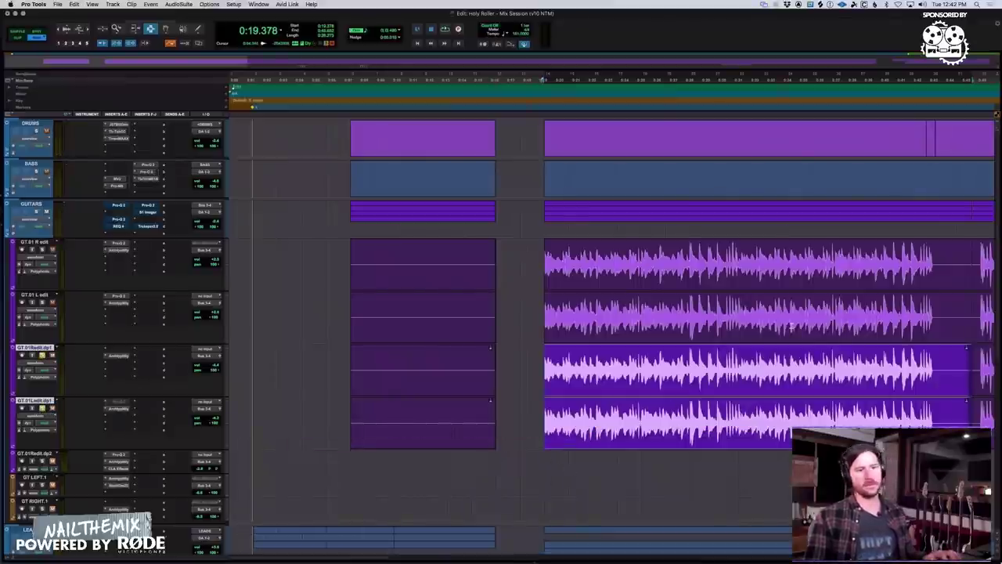
pyautogui.press('super+bracketleft')
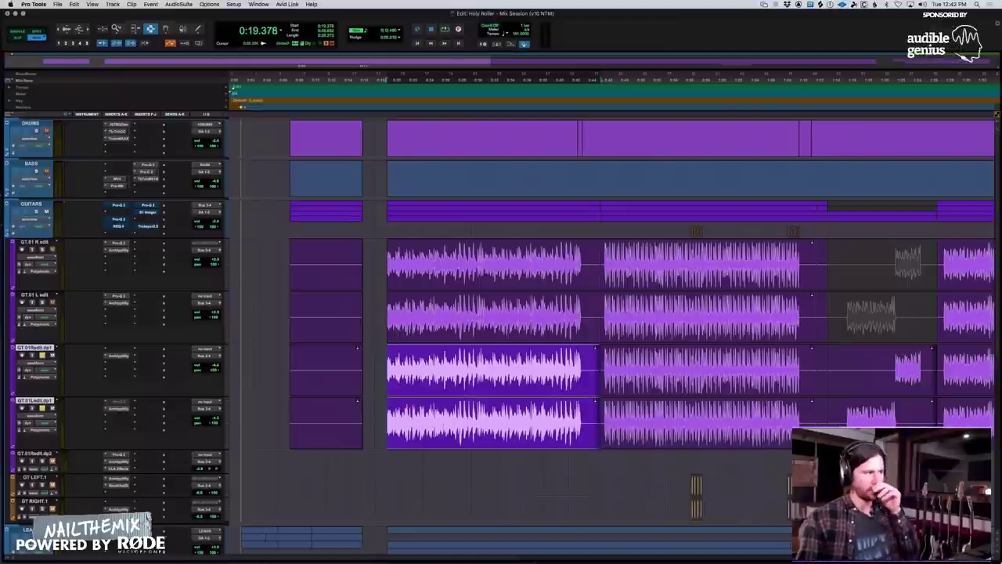
# Highlight the first riff's clips on the GT.01 R and L edit tracks, and reselect those on both GT.01 dp1 tracks.
pyautogui.doubleClick(495, 272)
pyautogui.hotkey('shift', ';')
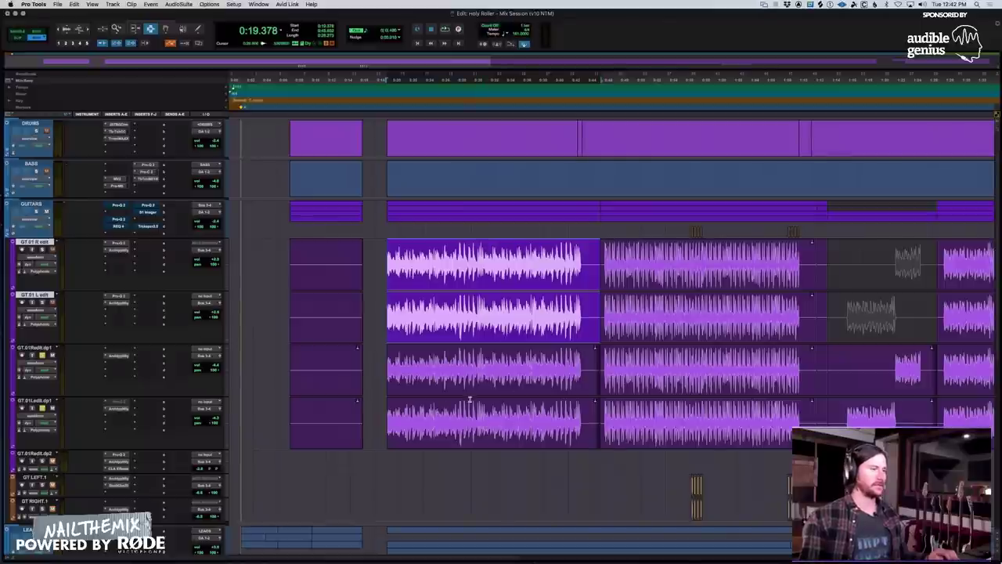
pyautogui.click(501, 380)
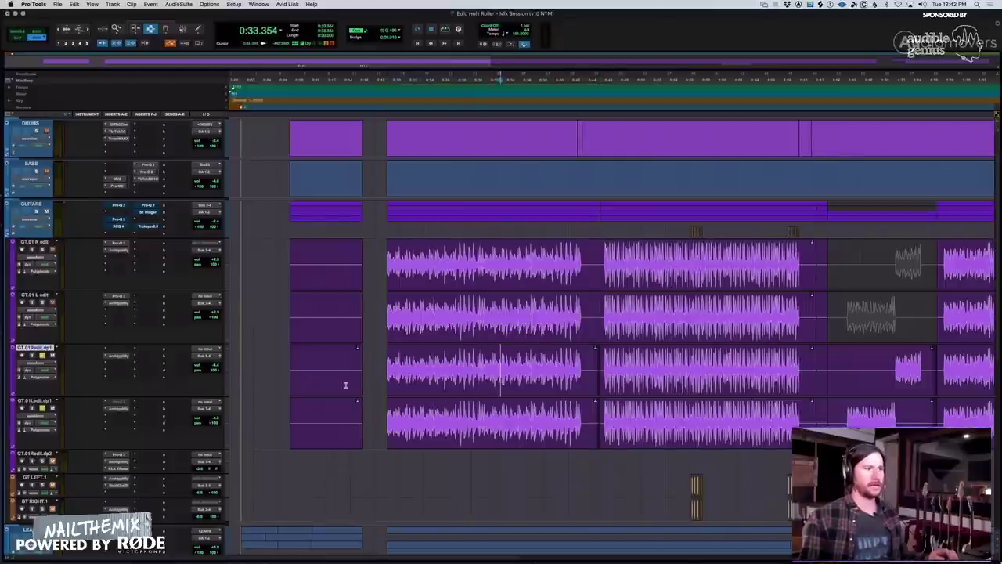
pyautogui.doubleClick(520, 372)
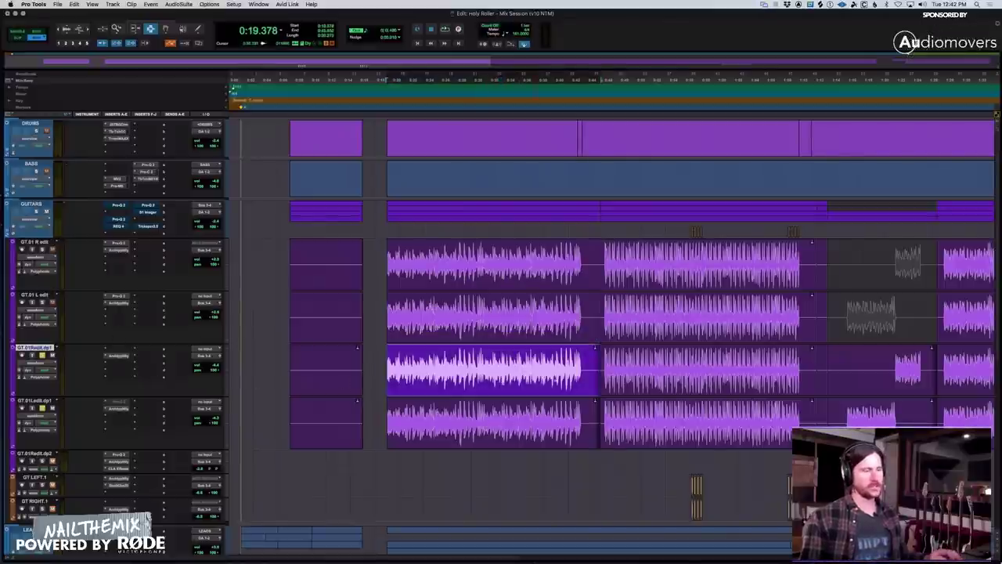
pyautogui.keyDown('shift'); pyautogui.click(539, 402); pyautogui.keyUp('shift')
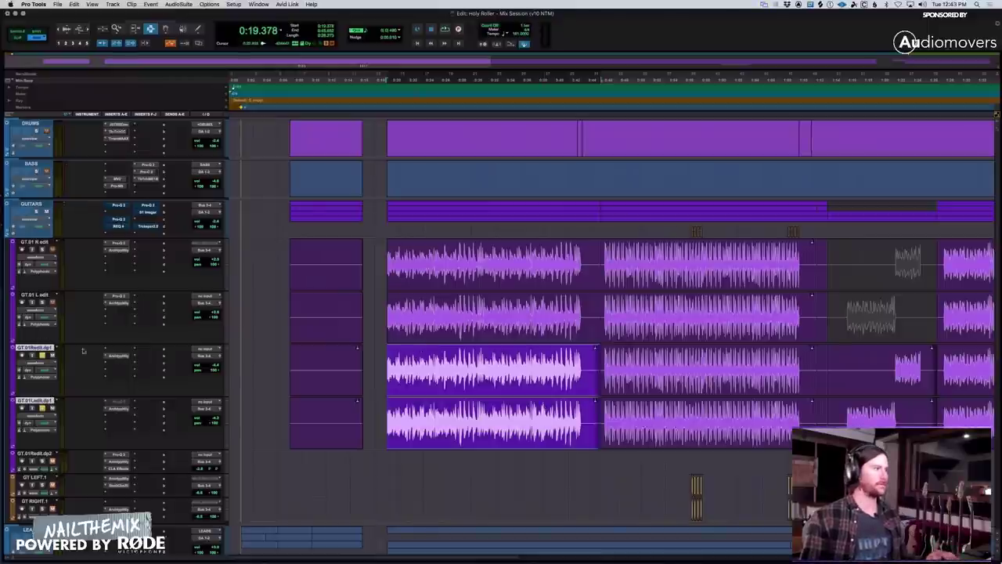
# Inspect the pedals and amp in Archetype Nolly on GT.01Redit.dp1, and close the plugin window.
pyautogui.click(119, 250)
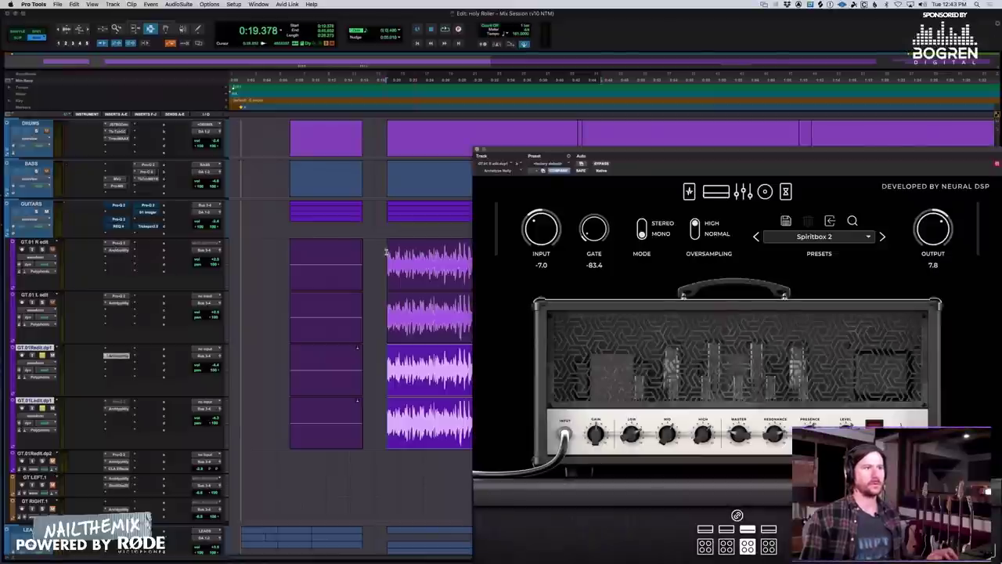
pyautogui.click(688, 191)
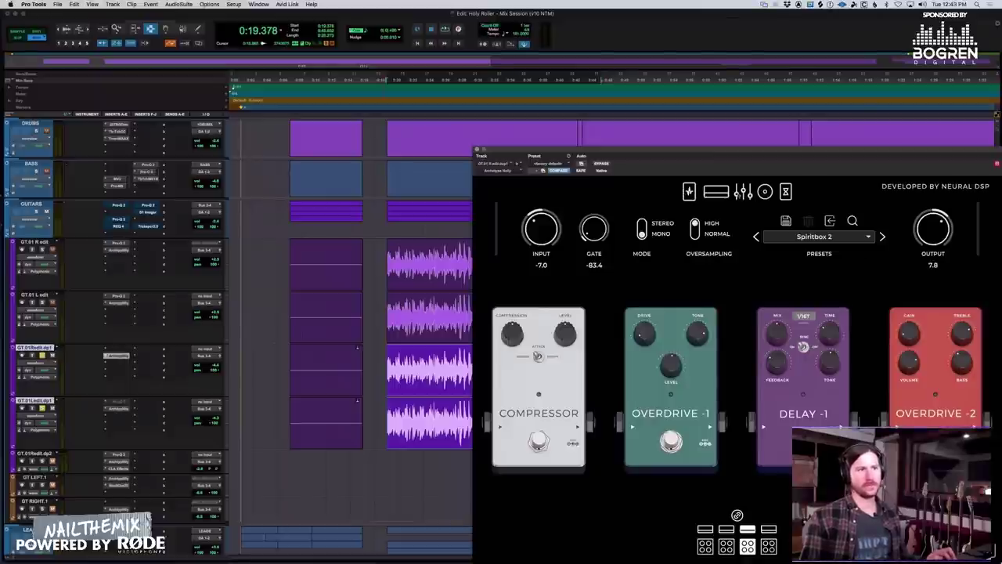
pyautogui.click(726, 192)
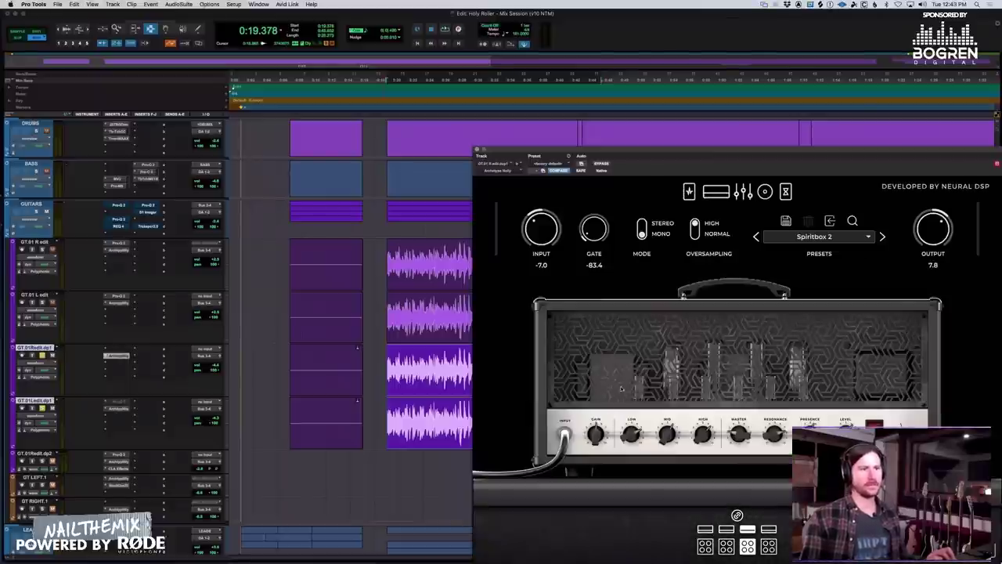
pyautogui.click(476, 150)
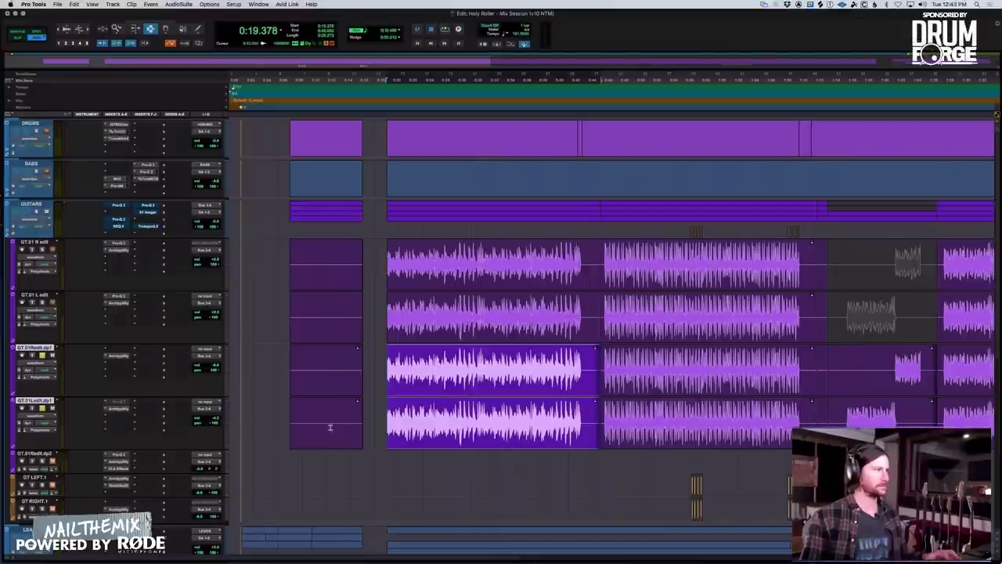
# Play the first riff with only the two dp1 guitars soloed, and again with all four GT.01 tracks soloed.
pyautogui.press('space')
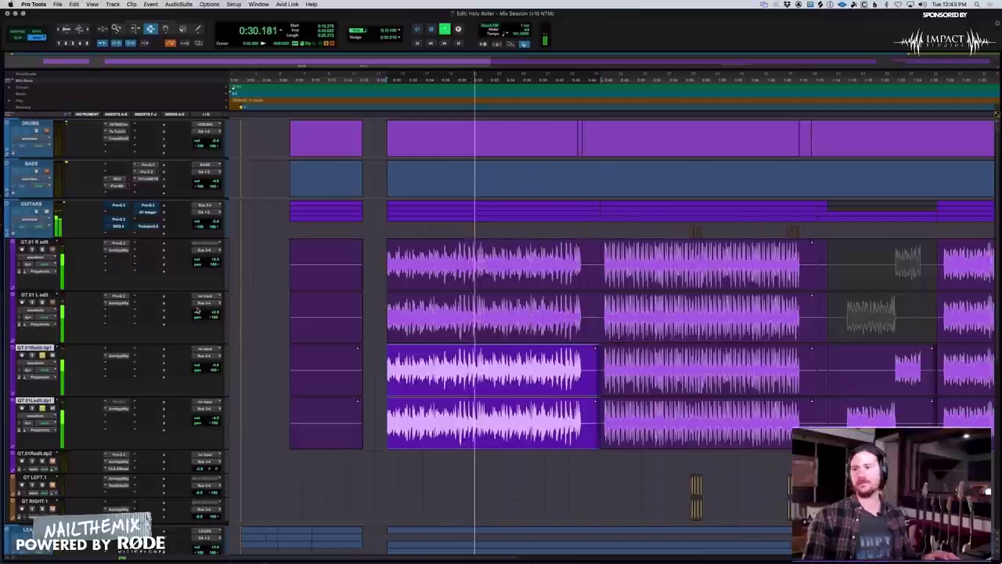
pyautogui.press('space')
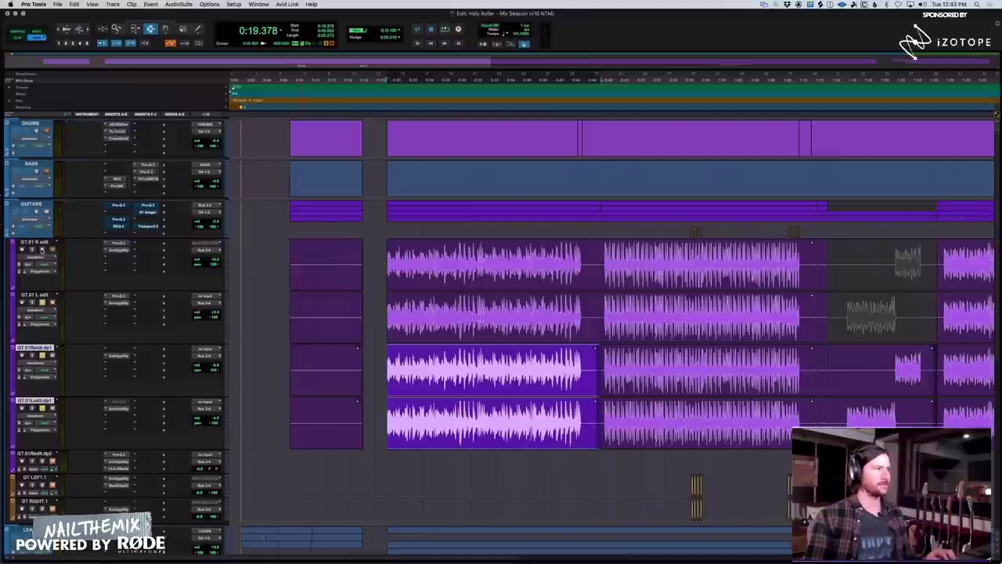
pyautogui.press('t')
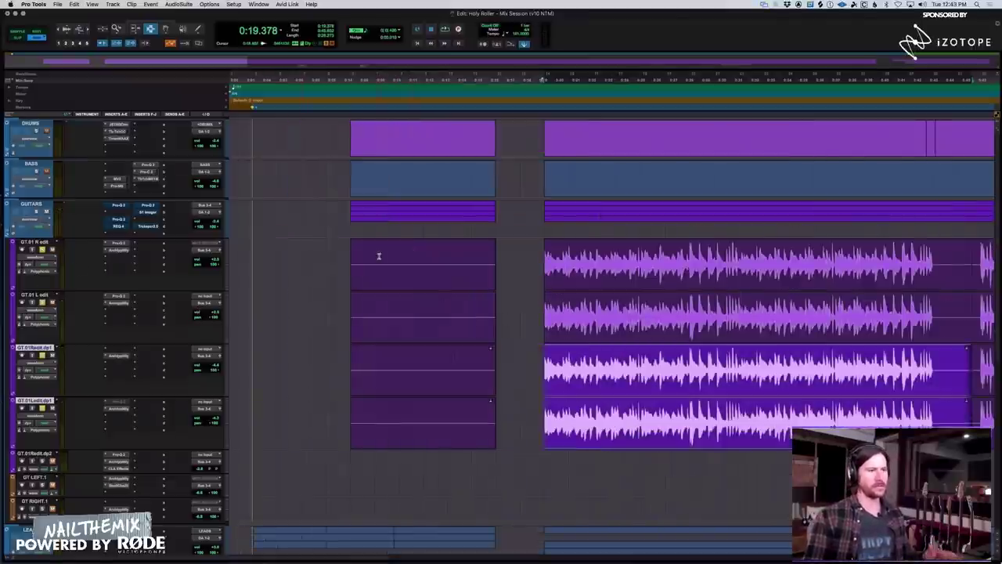
pyautogui.press('space')
pyautogui.press('r')
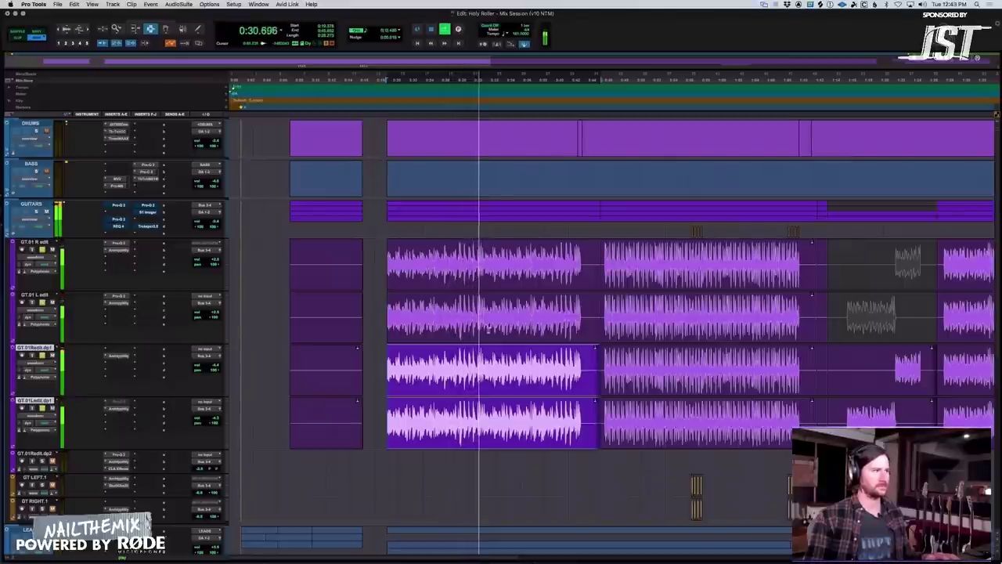
pyautogui.press('space')
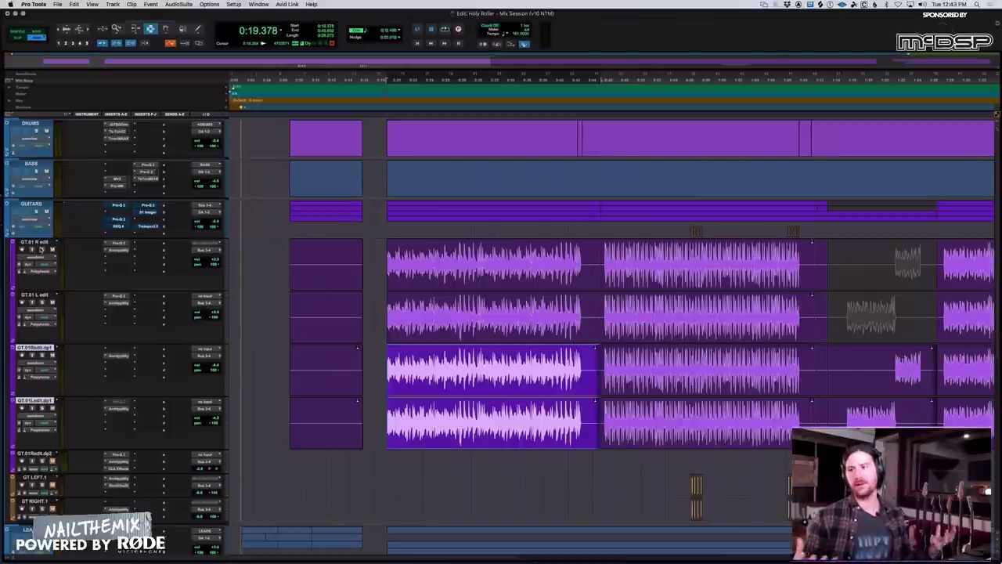
# Look over how the main GT.01 clips and their dp1 layers are arranged across the song.
pyautogui.scroll(-2, 598, 485)
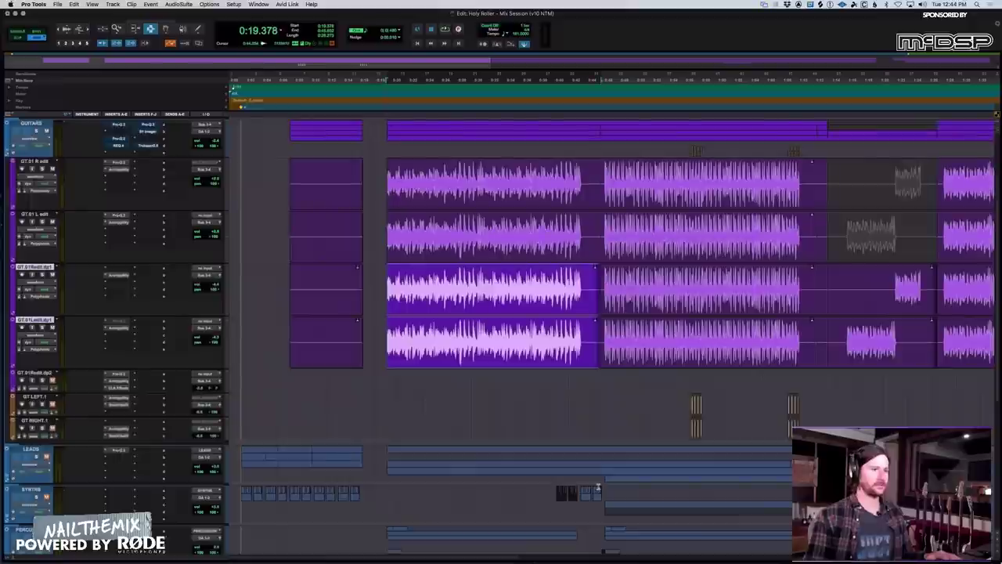
pyautogui.press('r')
pyautogui.scroll(1, 572, 402)
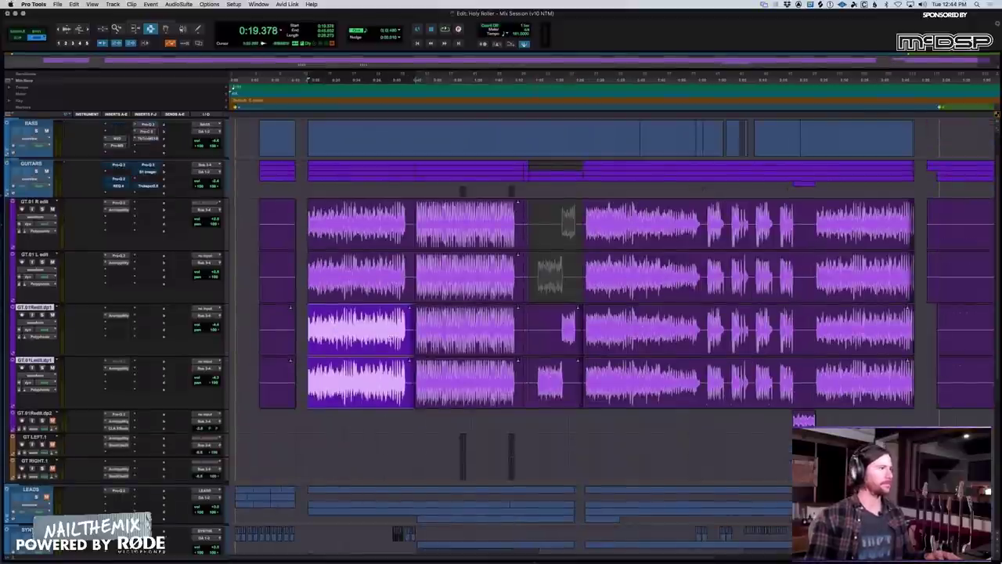
pyautogui.scroll(1, 354, 313)
pyautogui.scroll(-1, 611, 314)
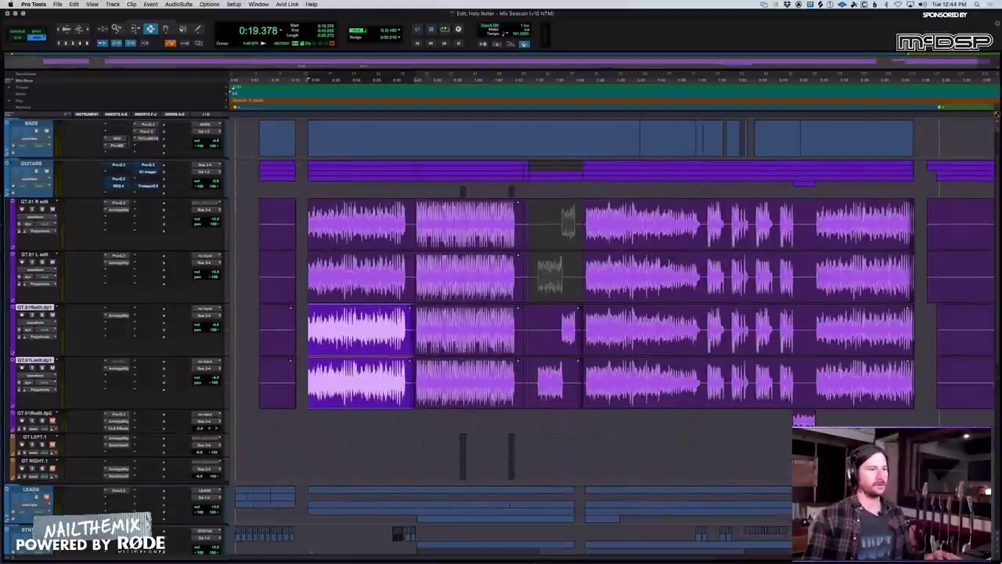
pyautogui.press('r')
pyautogui.press('t')
pyautogui.press('t')
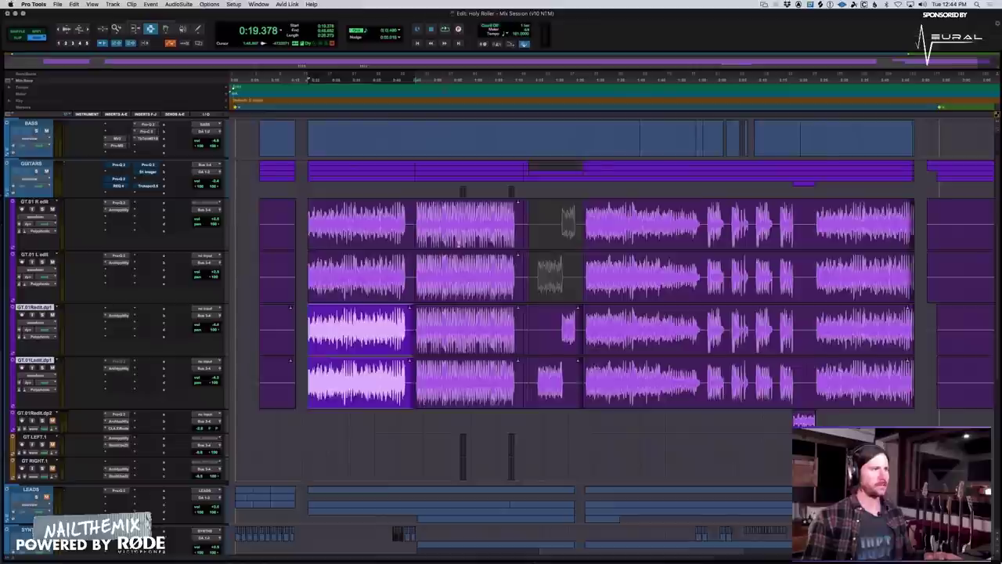
pyautogui.scroll(1, 422, 258)
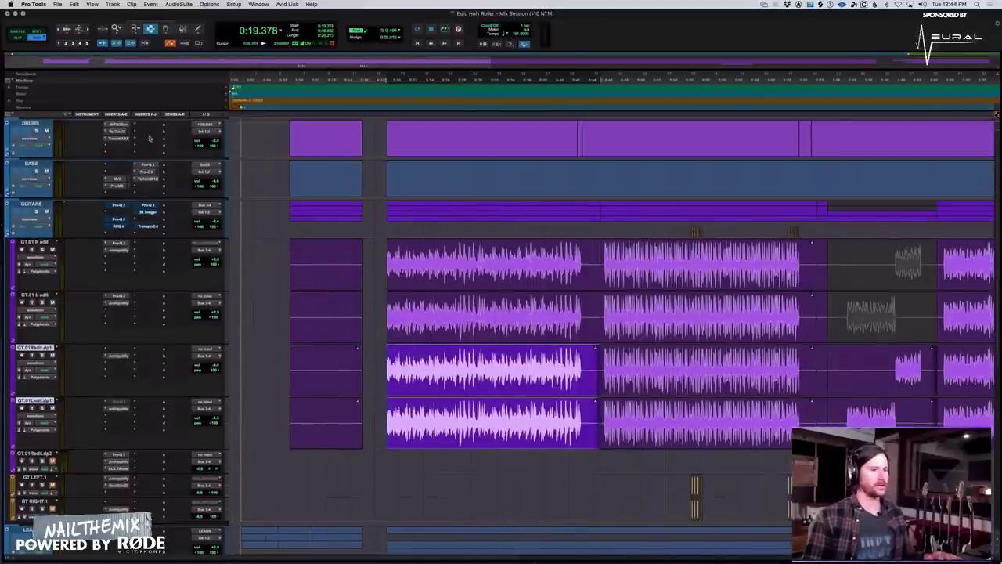
pyautogui.press('super+bracketleft')
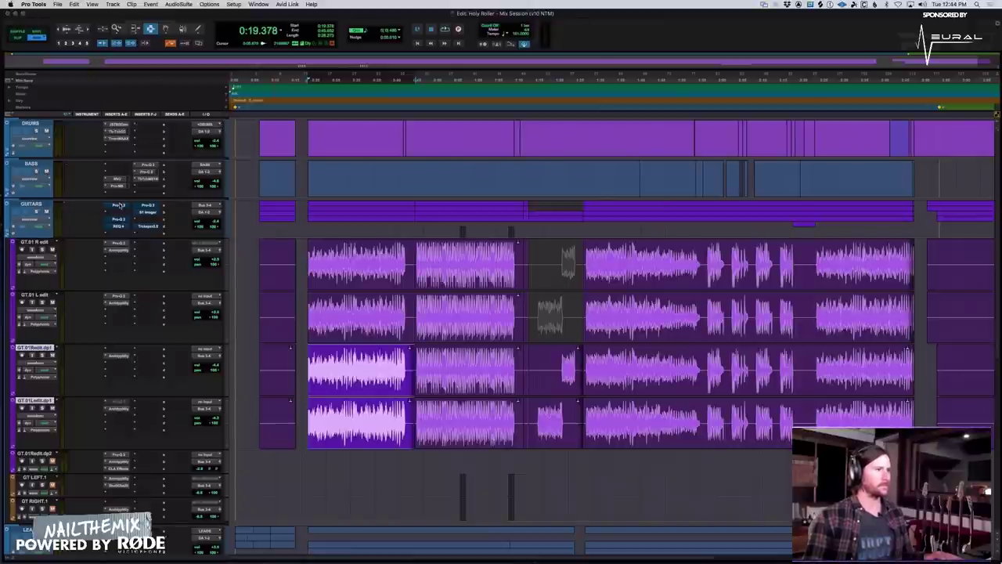
# Open the first Pro-Q 2 on the GUITARS bus and set its display range to 6 dB.
pyautogui.click(118, 205)
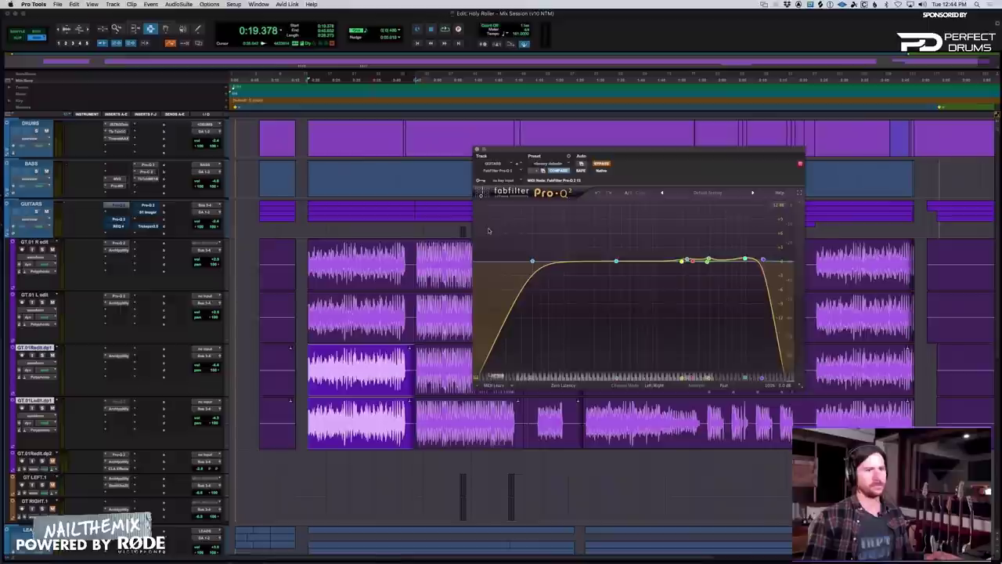
pyautogui.click(781, 205)
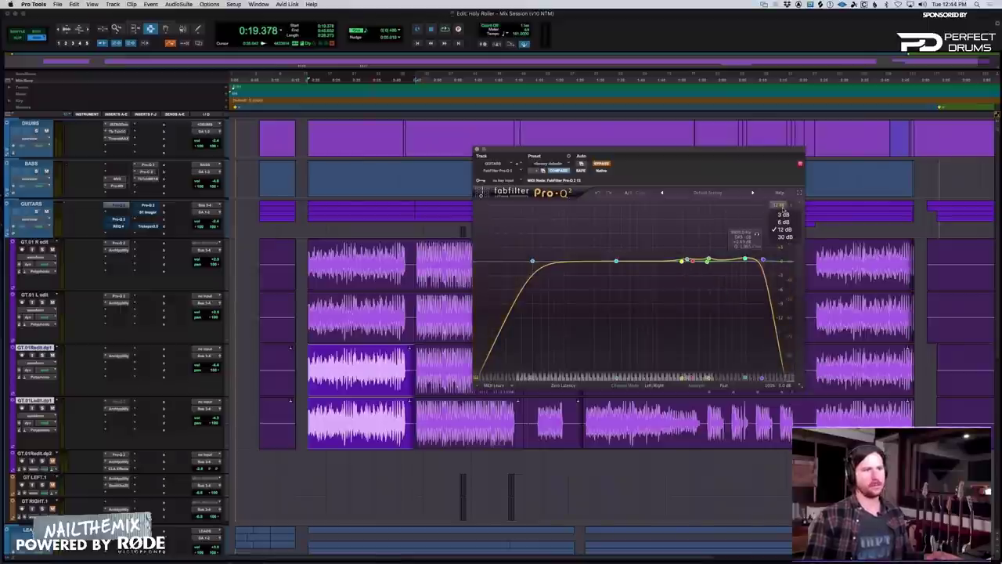
pyautogui.click(782, 222)
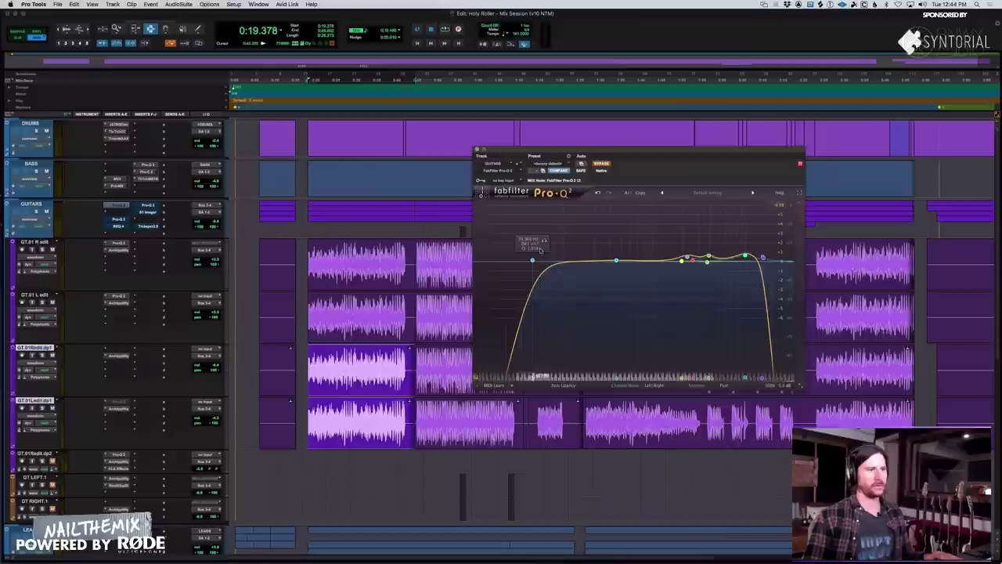
# Review the GUITARS bus's second Pro-Q 2, its REQ 4 and its third Pro-Q 2.
pyautogui.click(122, 218)
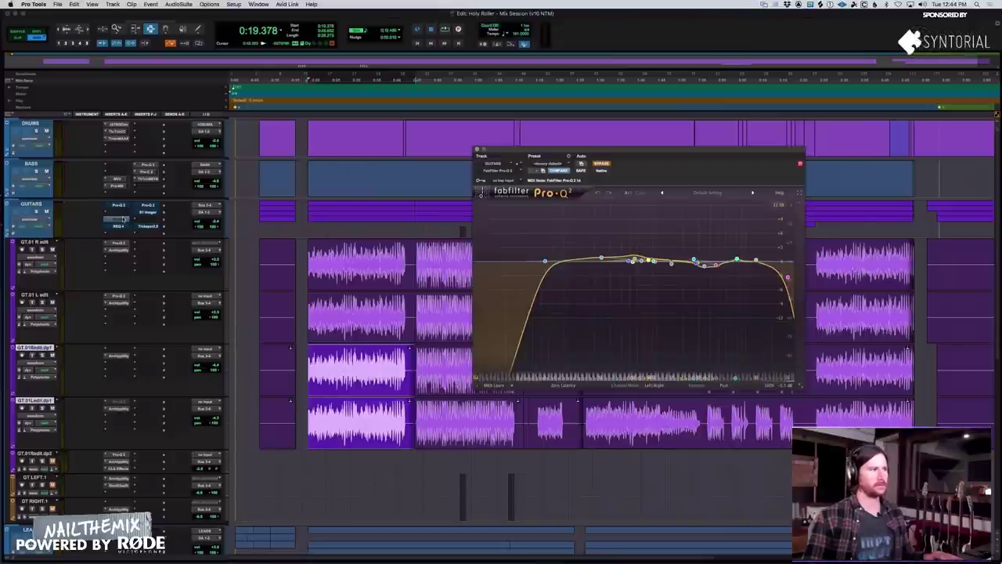
pyautogui.click(120, 227)
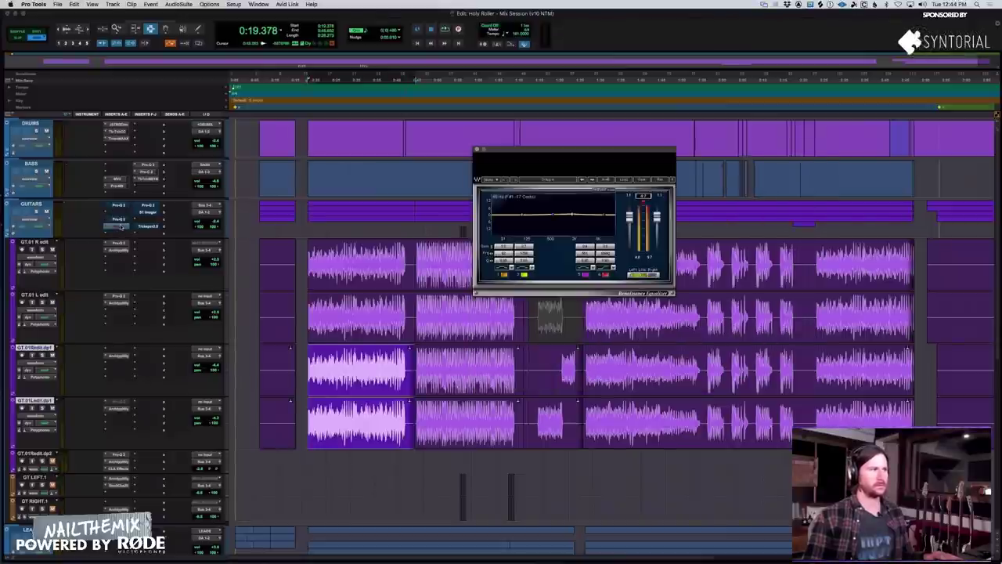
pyautogui.click(148, 206)
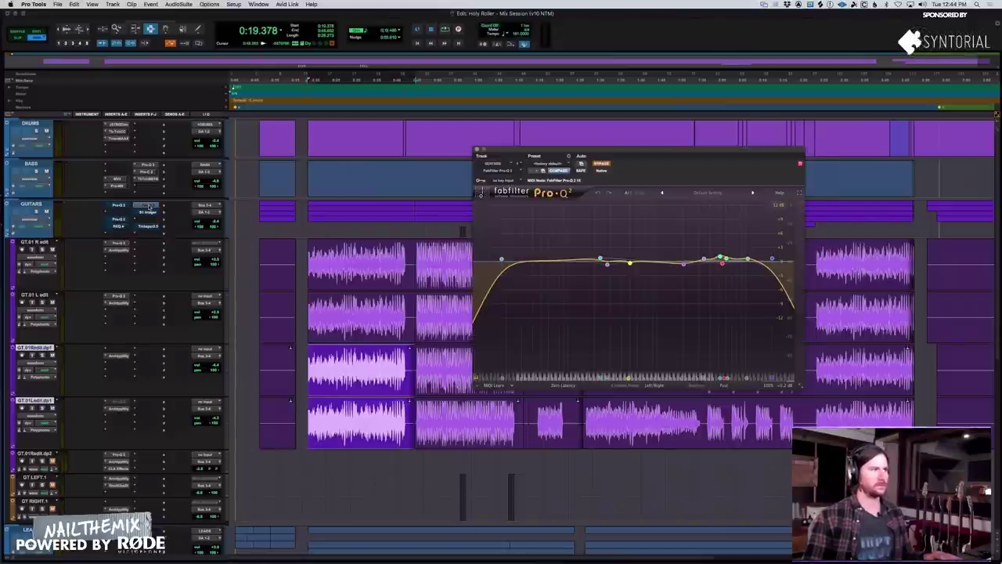
# Return to the first Pro-Q 2 on the GUITARS bus, take it out of bypass and play the first riff through it.
pyautogui.click(125, 205)
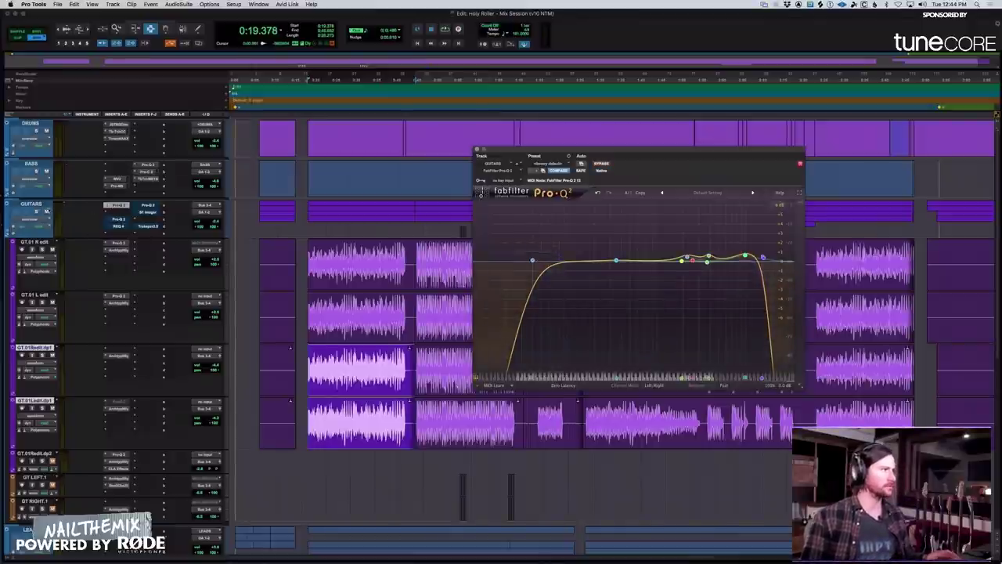
pyautogui.press('space')
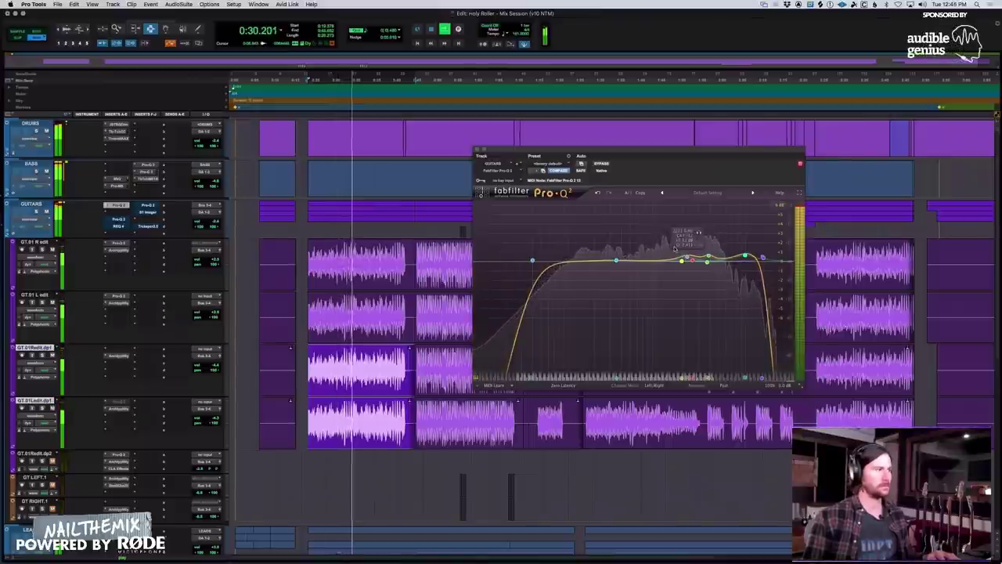
pyautogui.press('space')
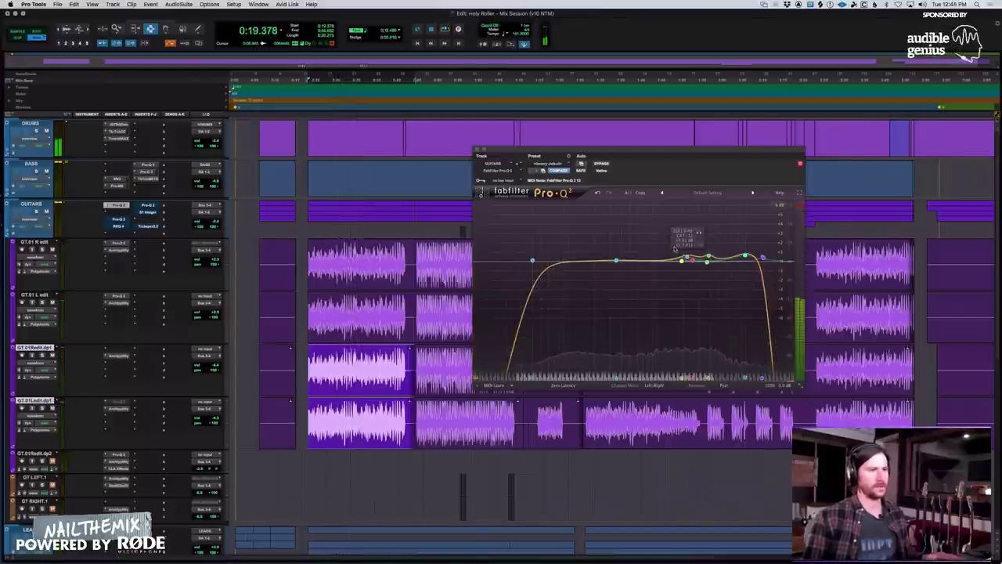
# Shift the overlapping top band away from the Pro-Q 2's high cut, and audition the soloed guitars with the high cut toggled off and on.
pyautogui.moveTo(764, 258)
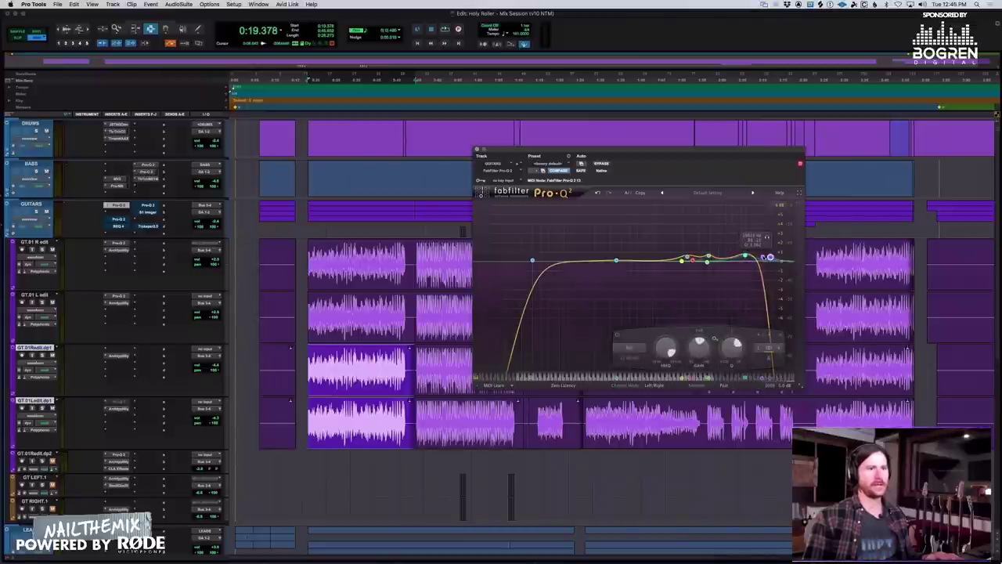
pyautogui.moveTo(764, 257); pyautogui.dragTo(768, 258)
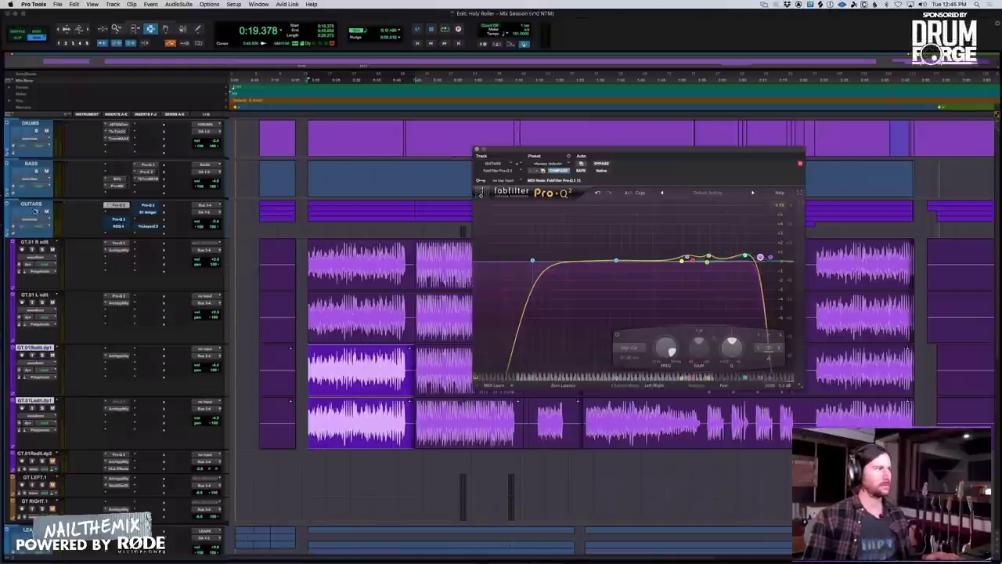
pyautogui.press('space')
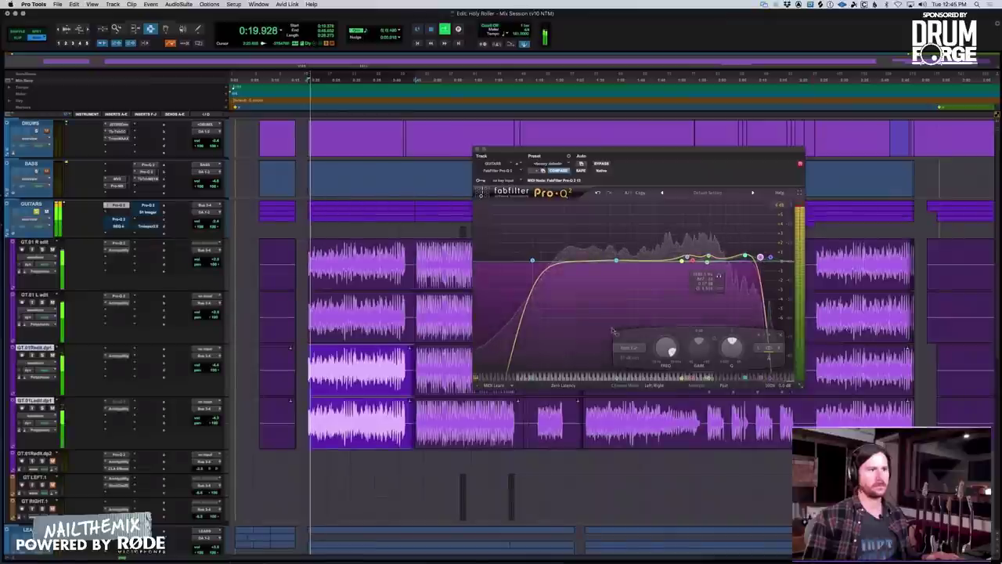
pyautogui.click(616, 335)
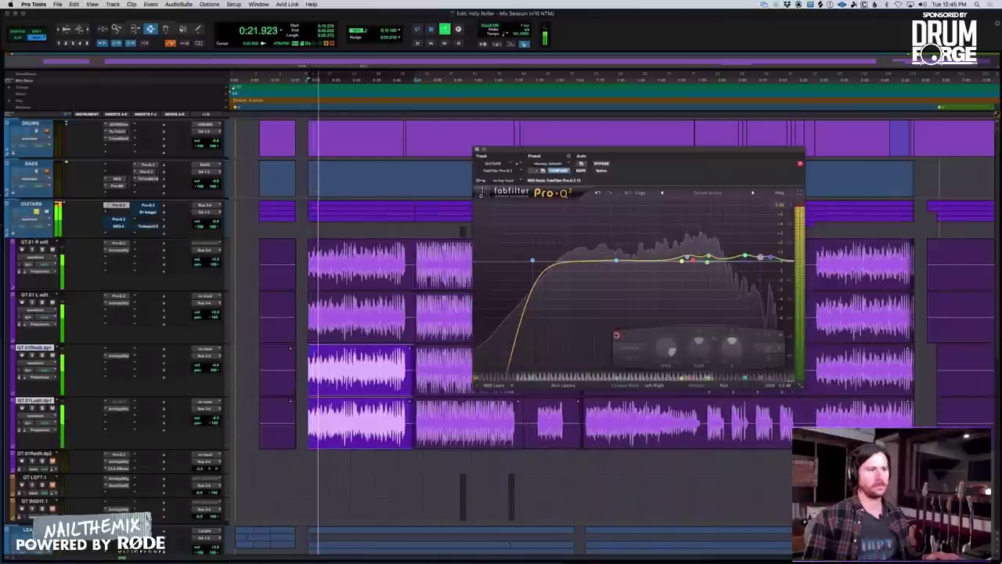
pyautogui.click(617, 335)
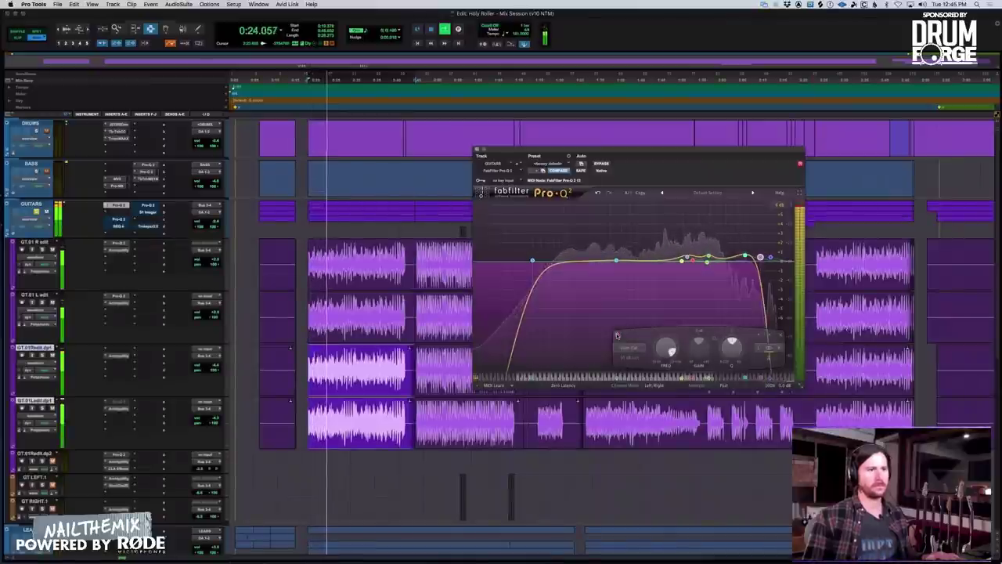
pyautogui.moveTo(761, 257)
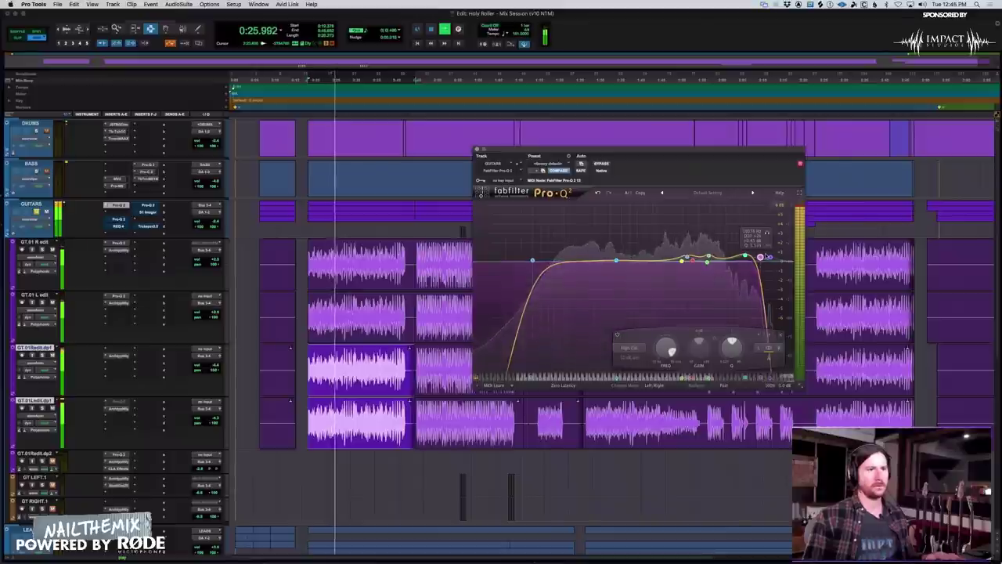
pyautogui.press('space')
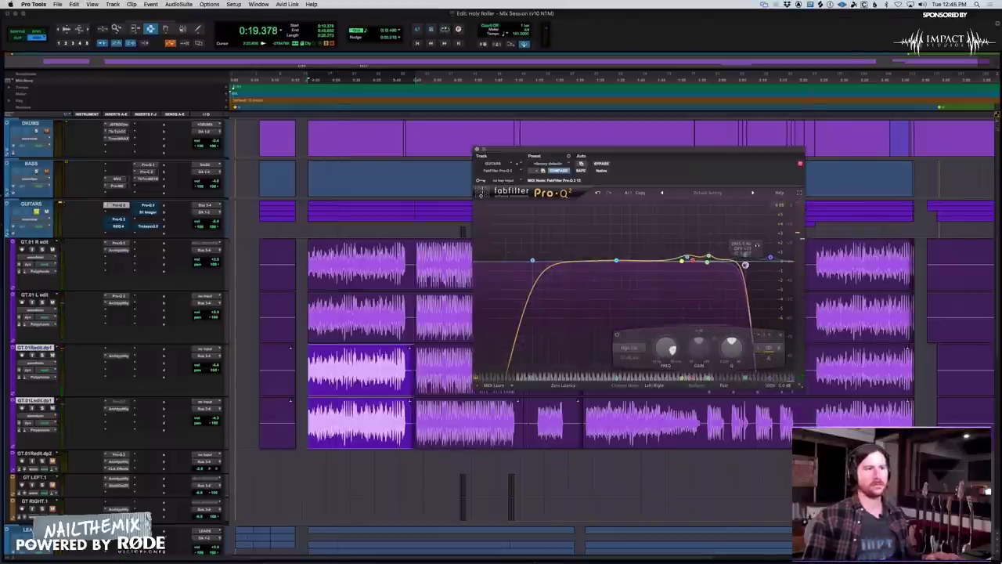
# Play the first riff with the soloed guitars while lowering the first Pro-Q 2's high cut frequency.
pyautogui.press('space')
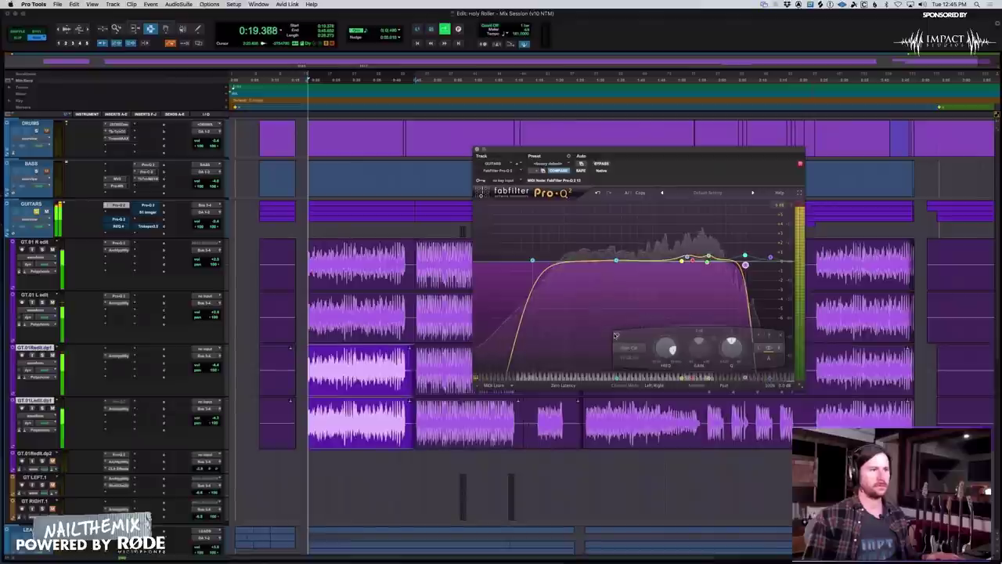
pyautogui.moveTo(745, 264); pyautogui.dragTo(741, 271)
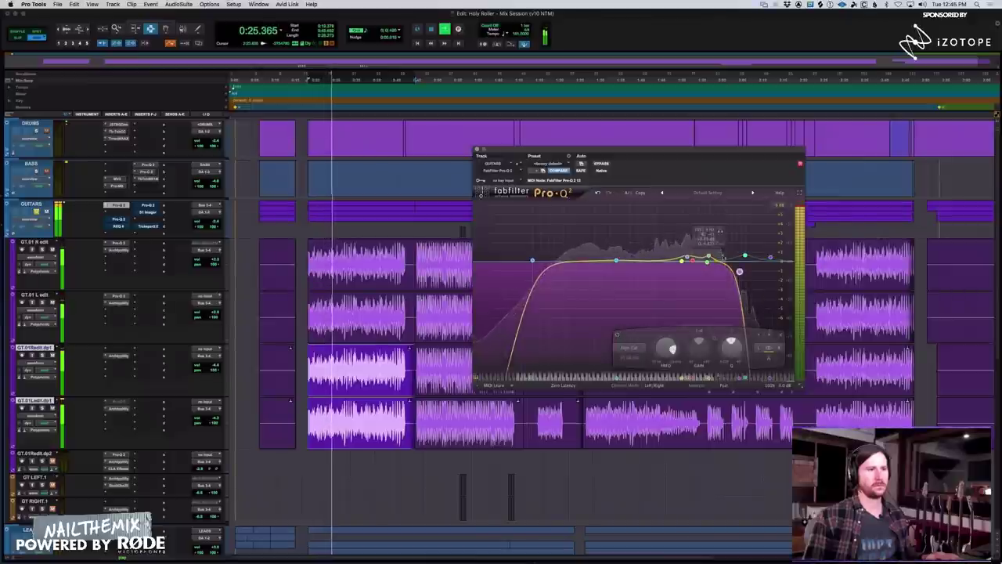
pyautogui.press('space')
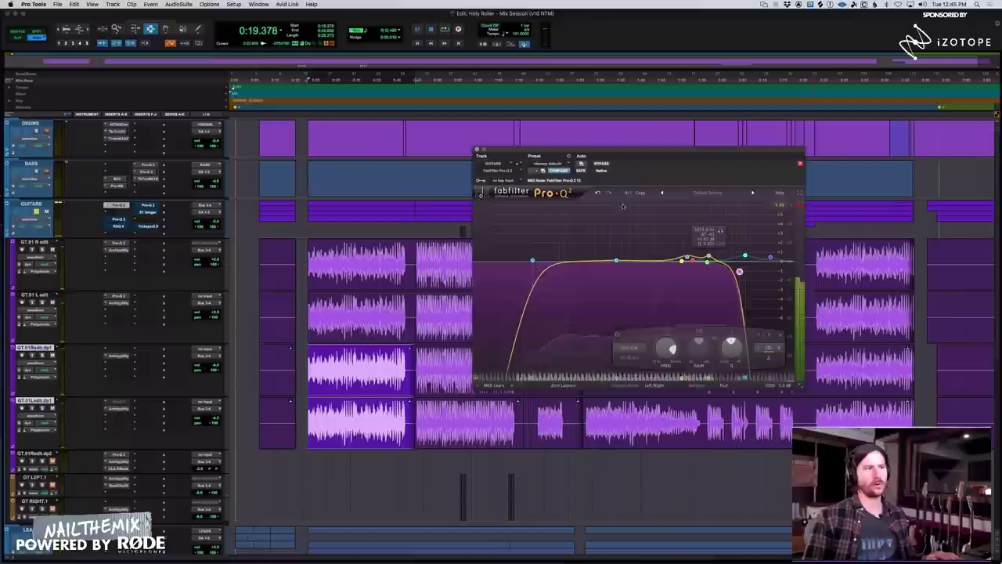
# Undo the recent high cut and top band changes in the first Pro-Q 2.
pyautogui.click(596, 193)
pyautogui.click(597, 194)
pyautogui.click(596, 193)
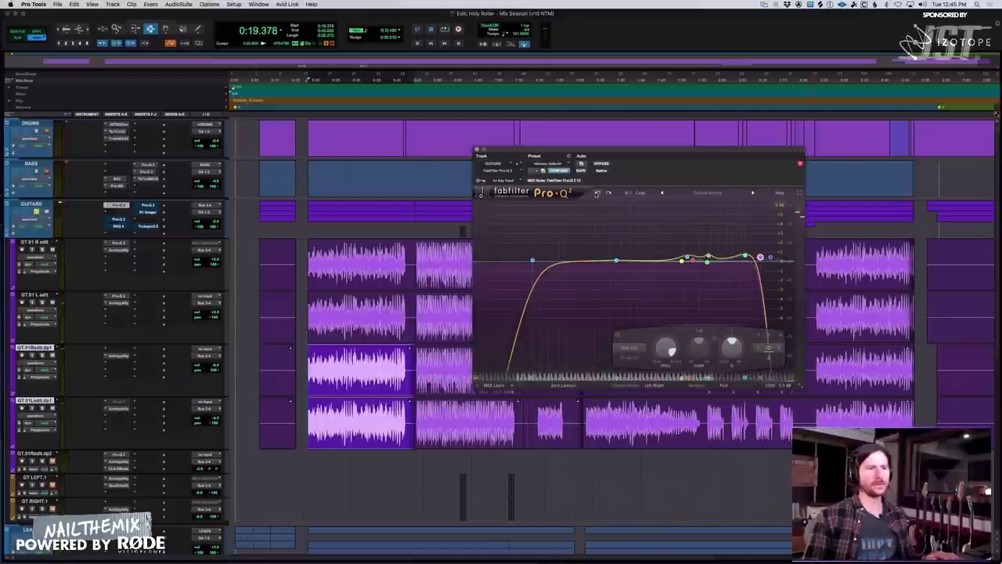
pyautogui.click(597, 194)
pyautogui.click(598, 194)
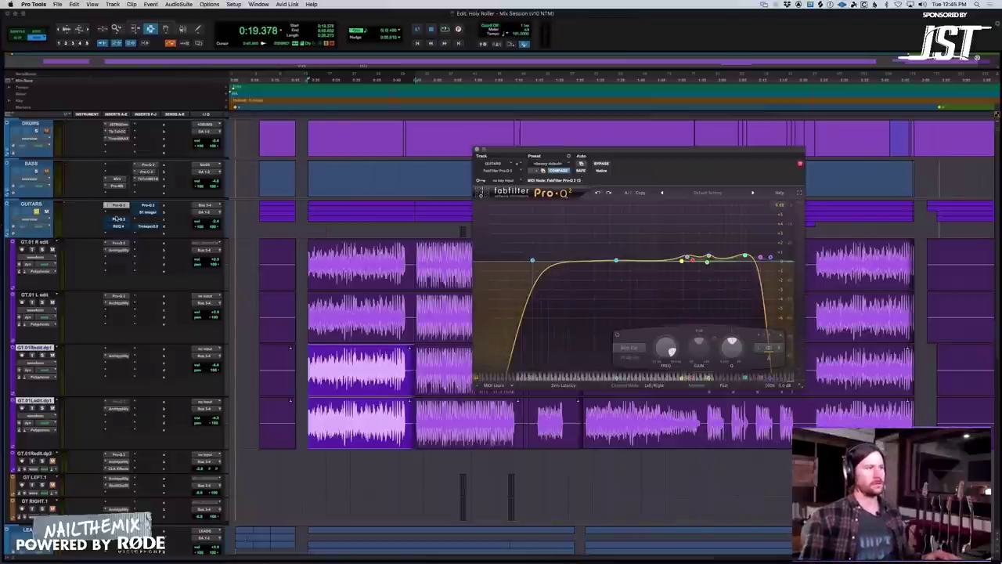
# Open the GUITARS bus's second Pro-Q 2 and set its display range to 6 dB.
pyautogui.click(116, 220)
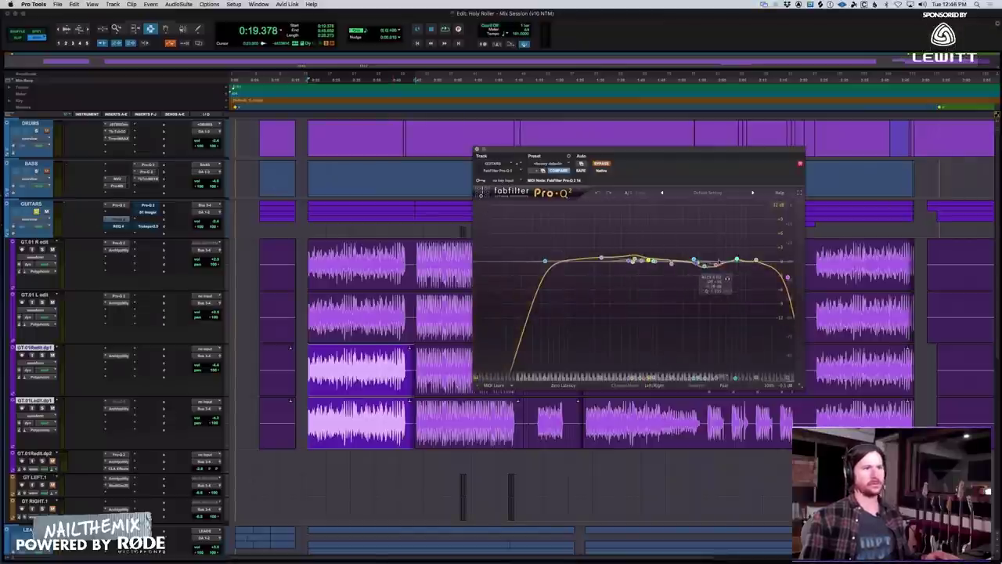
pyautogui.click(779, 205)
pyautogui.click(779, 222)
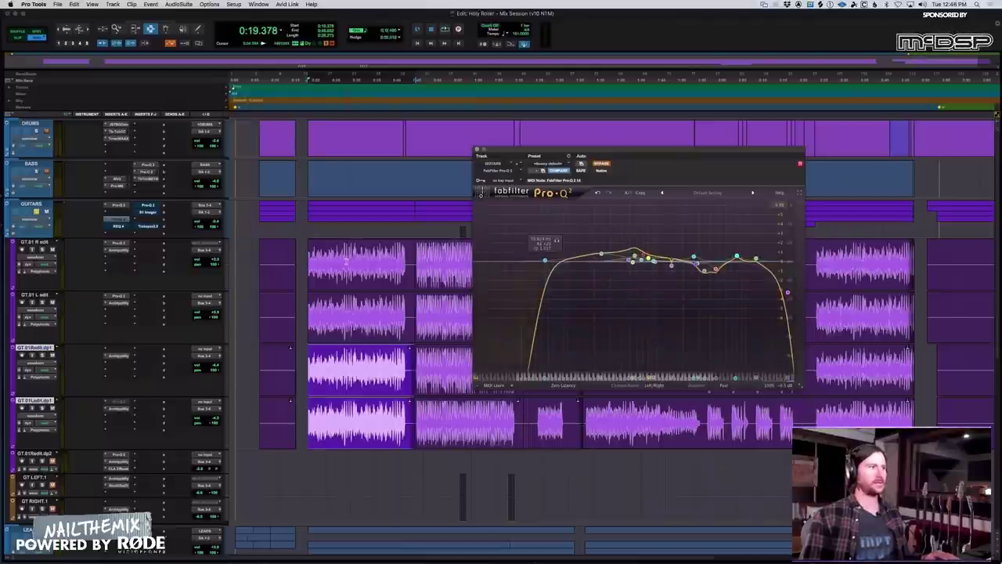
# Select the first riff clip on GT.01 R edit and audition the soloed guitars with the second Pro-Q 2 bypassed and engaged.
pyautogui.doubleClick(343, 253)
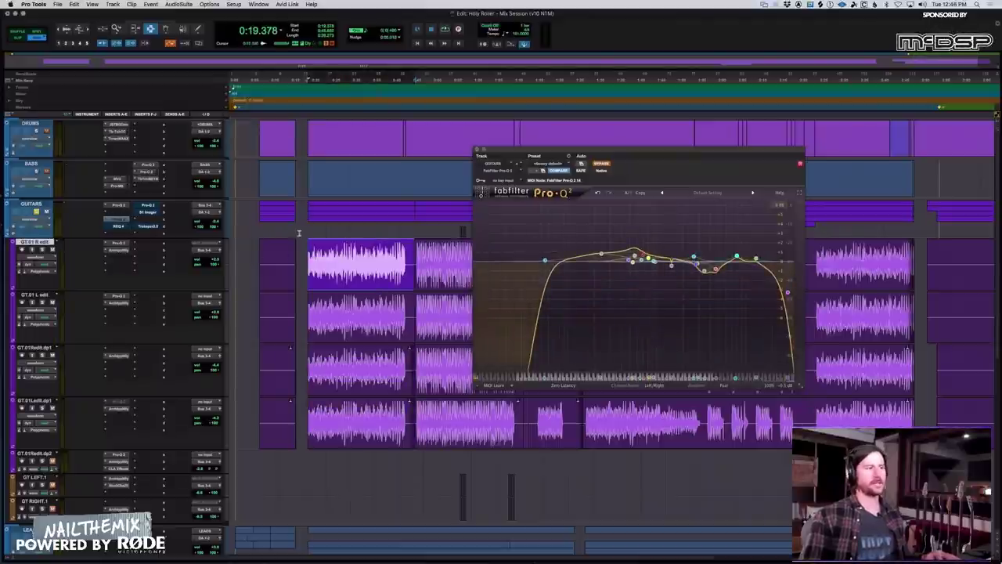
pyautogui.press('space')
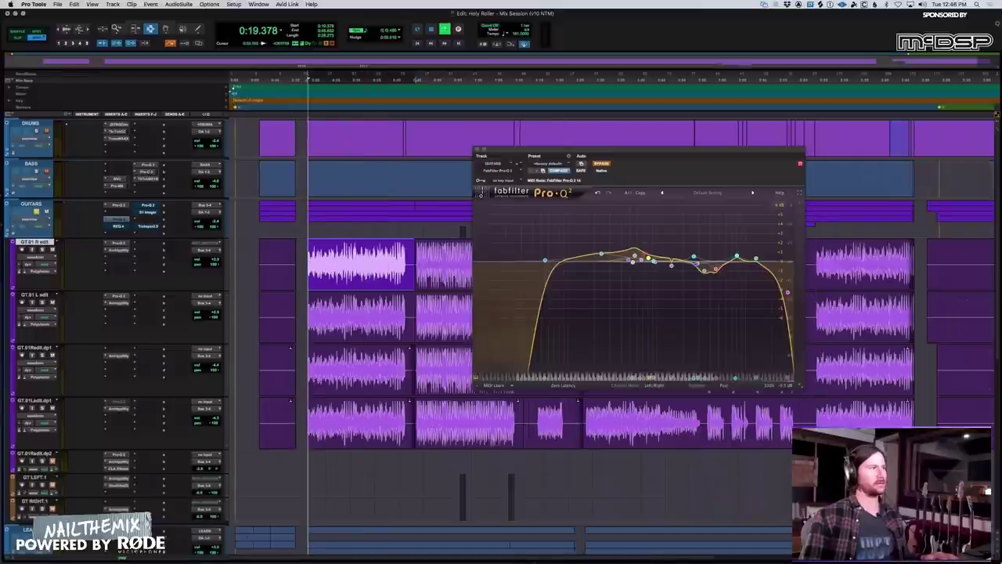
pyautogui.press('space')
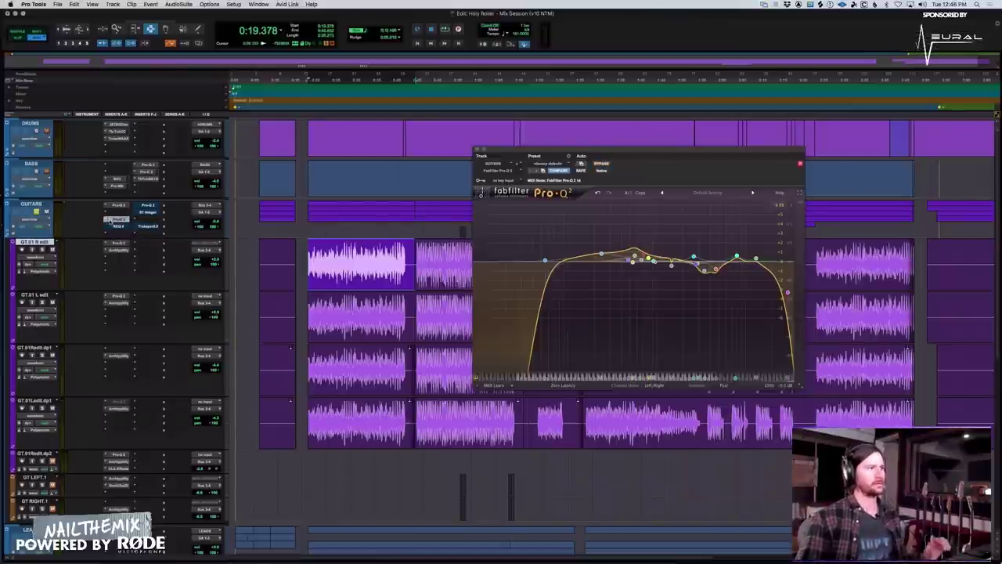
pyautogui.press('space')
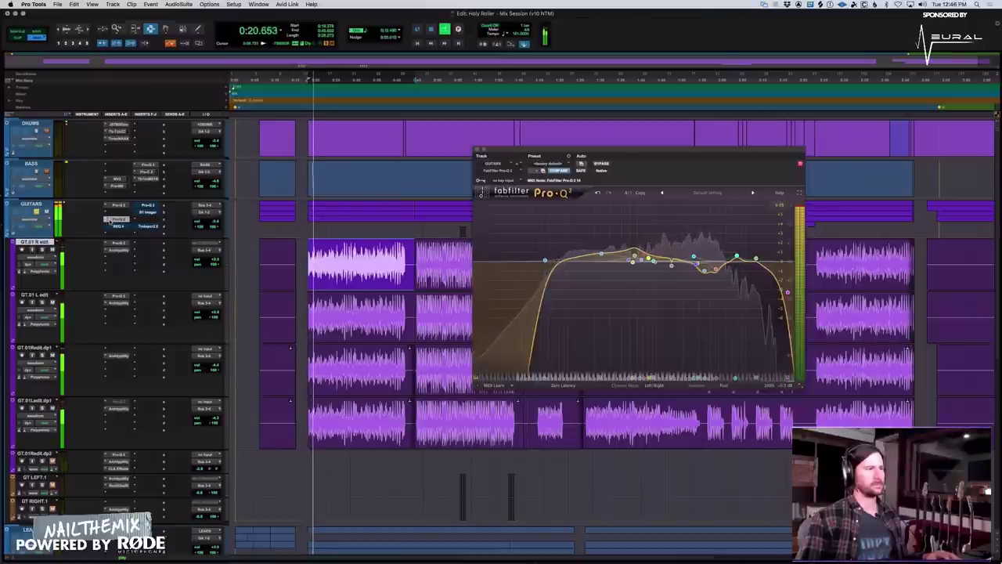
pyautogui.click(608, 163)
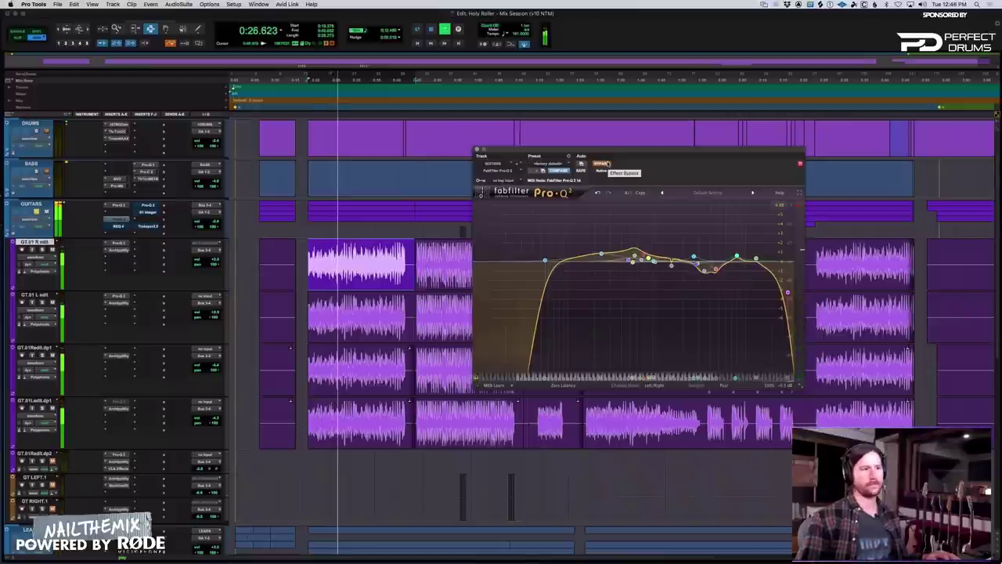
pyautogui.click(608, 164)
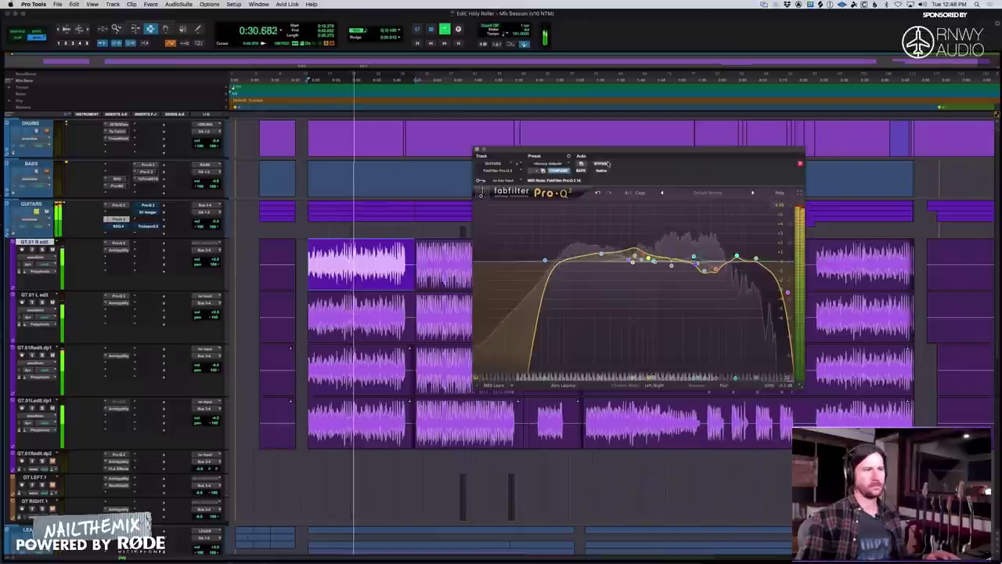
pyautogui.click(608, 164)
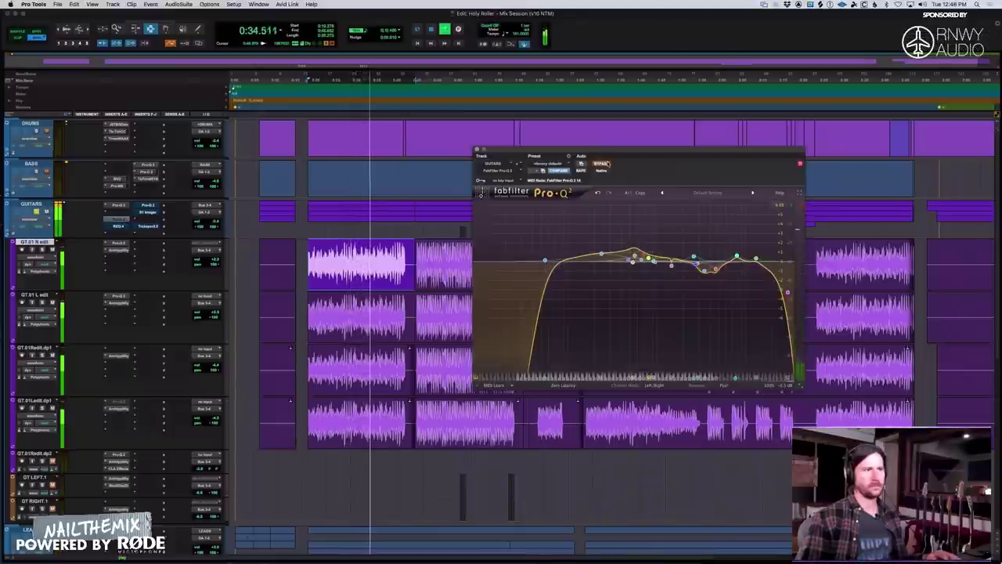
pyautogui.click(608, 164)
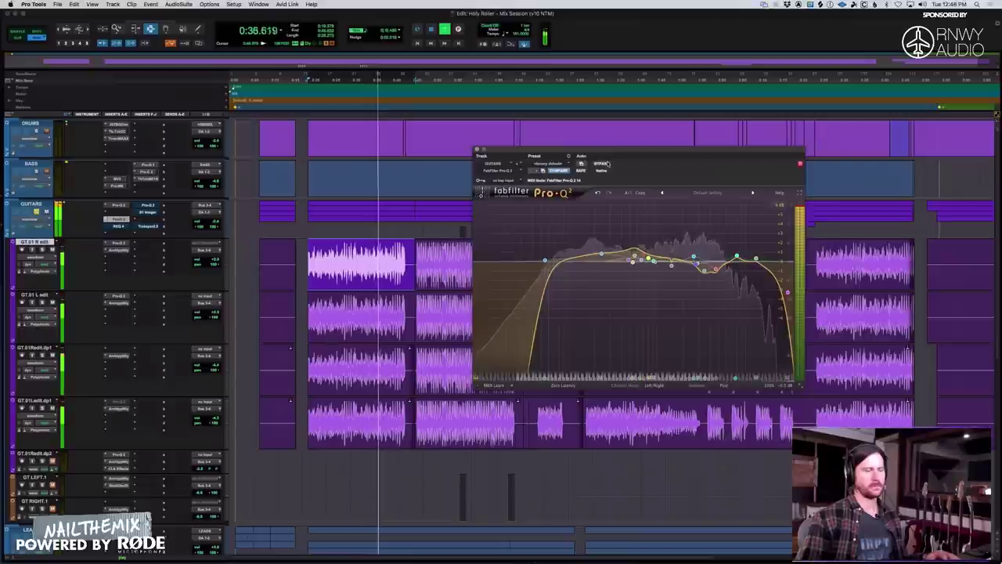
pyautogui.press('space')
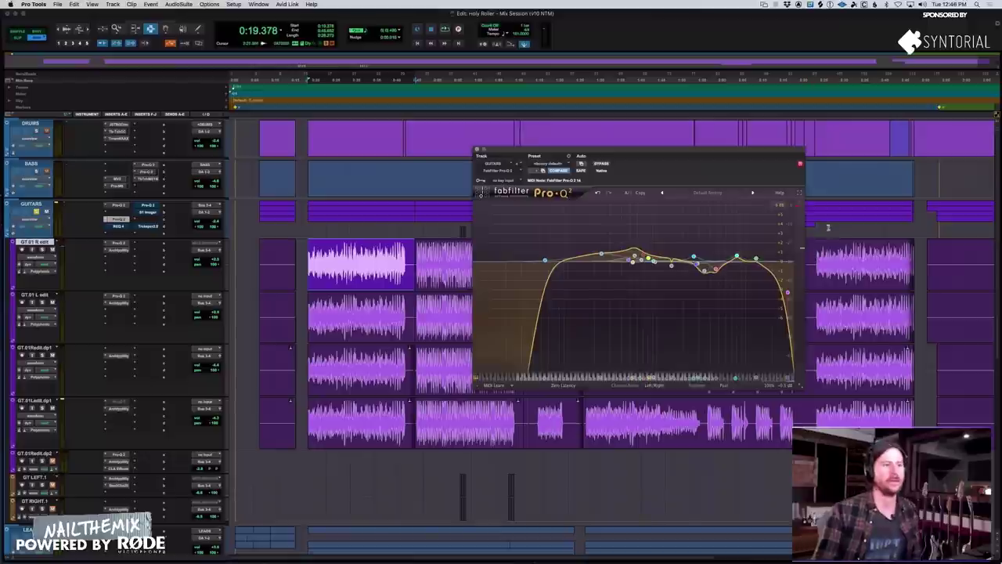
# Replay the start of the first riff to demonstrate what the second Pro-Q 2 does to the soloed guitars.
pyautogui.moveTo(795, 302)
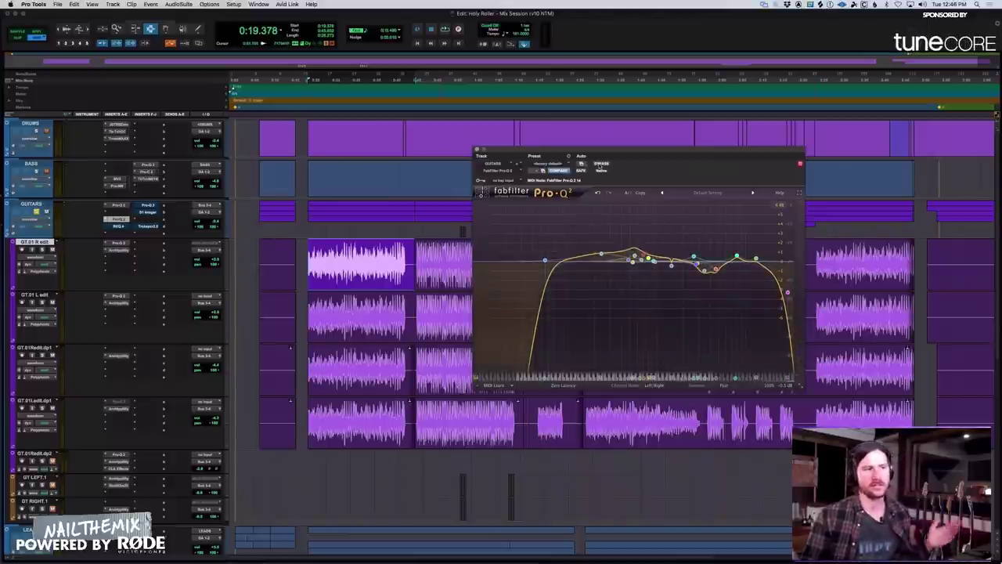
pyautogui.press('space')
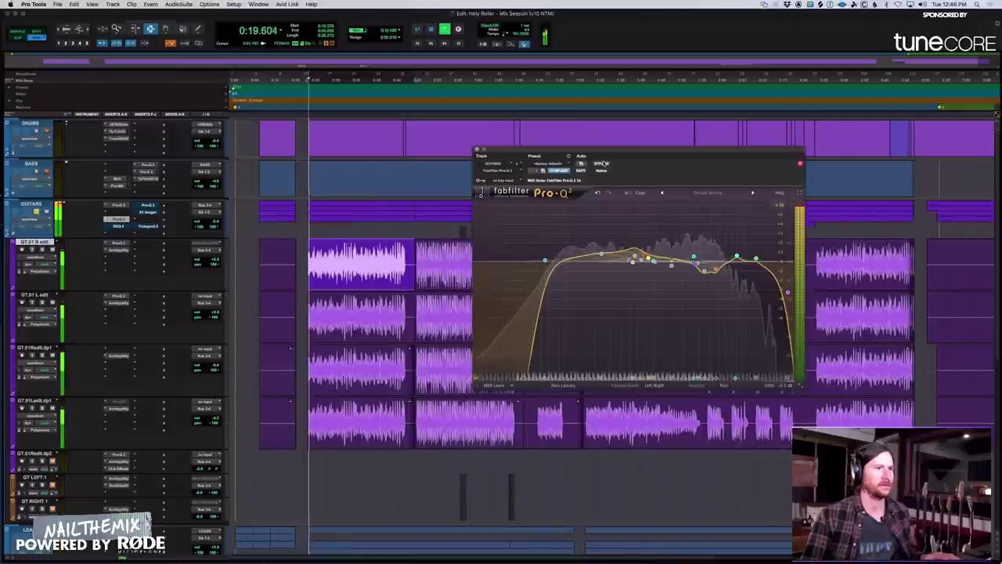
pyautogui.press('space')
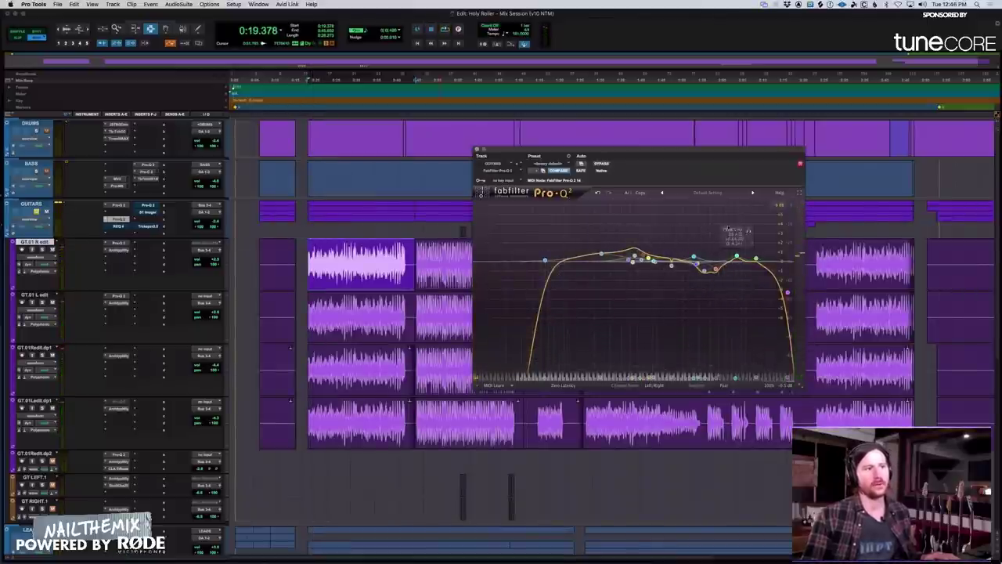
pyautogui.press('space')
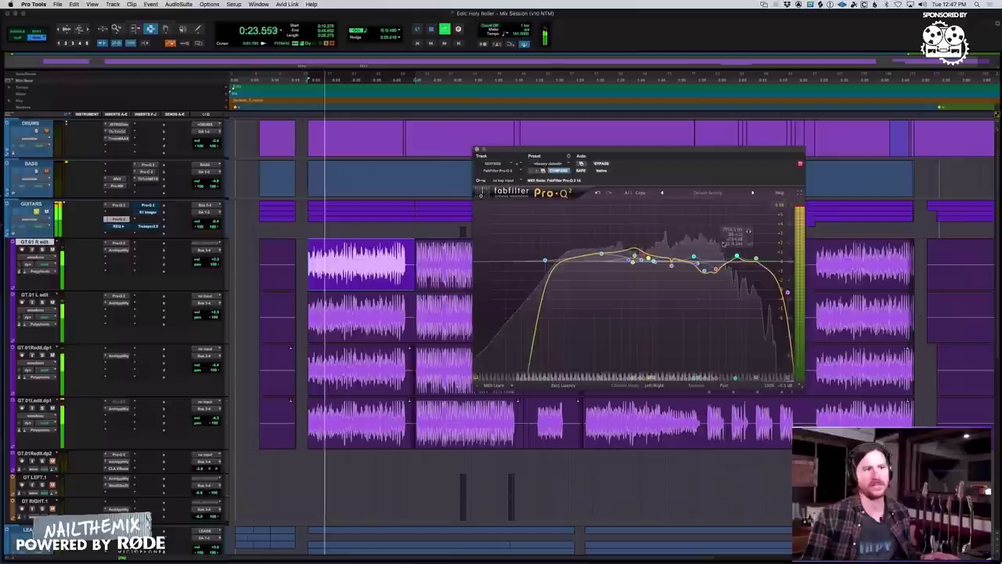
pyautogui.press('space')
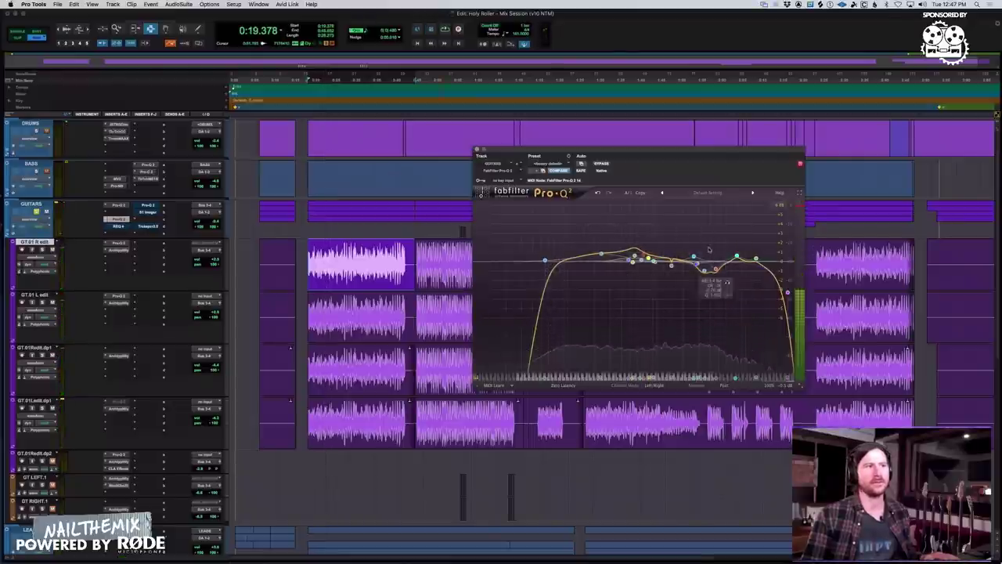
# Play the riff with the first Pro-Q 2 open and the second bypassed, and return to the second Pro-Q 2 engaged.
pyautogui.press('space')
pyautogui.click(125, 205)
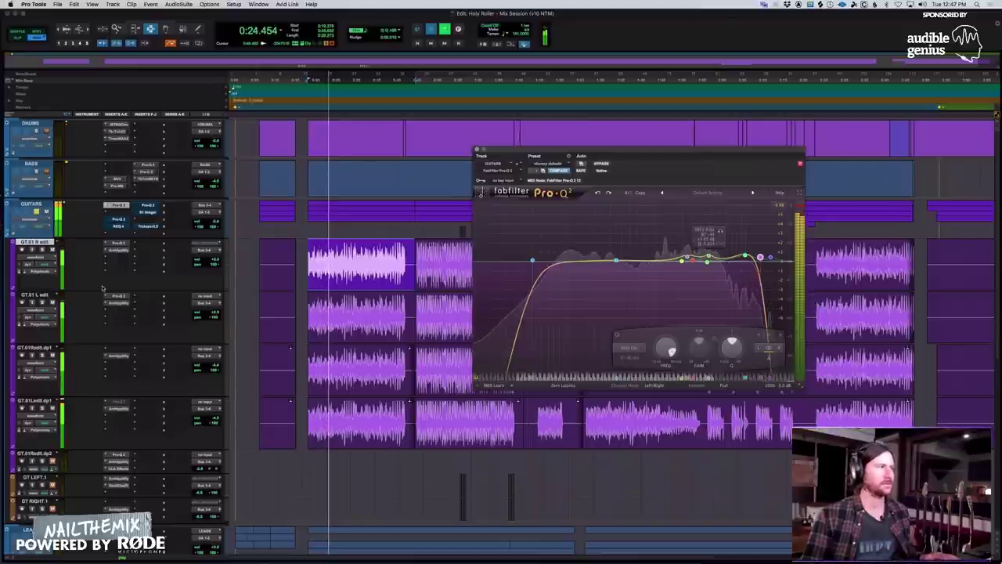
pyautogui.press('space')
pyautogui.click(117, 220)
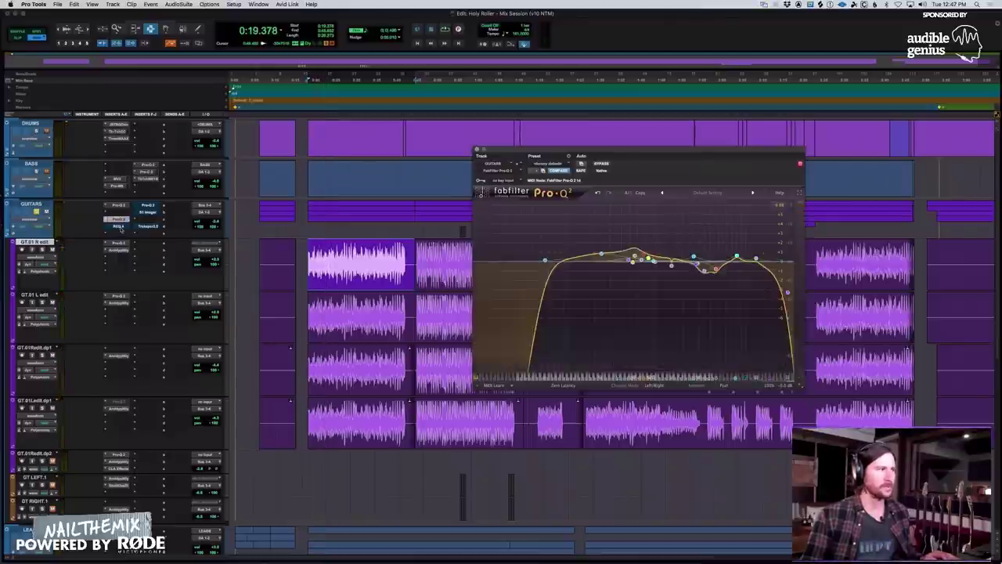
# Open the GUITARS bus's REQ 4, play the riff through it and take the bus out of solo.
pyautogui.click(119, 226)
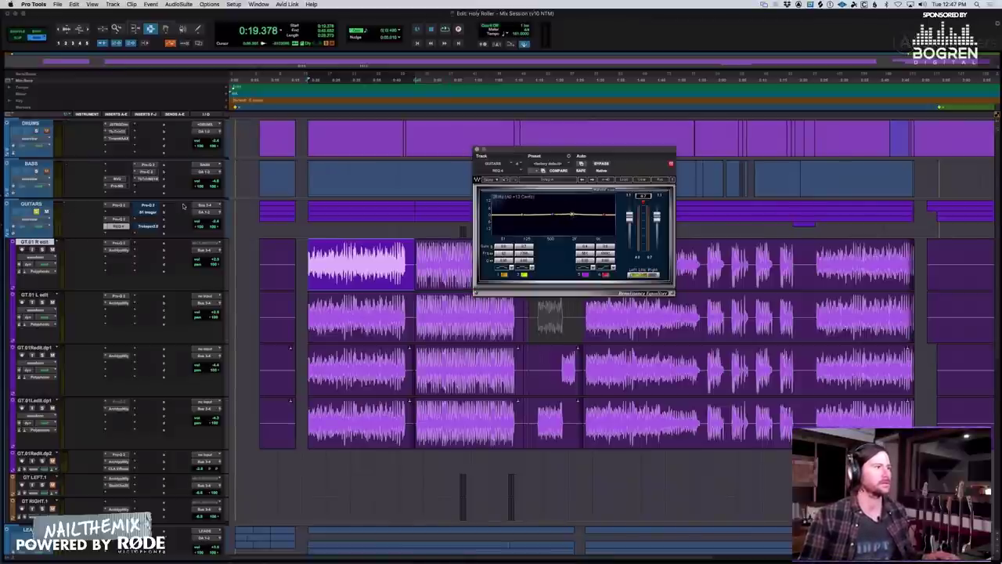
pyautogui.press('space')
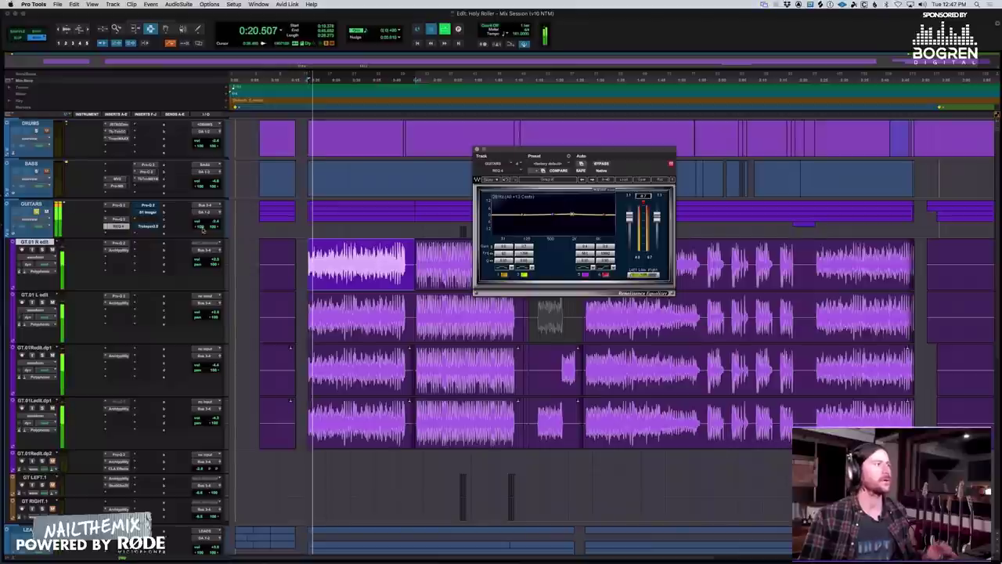
pyautogui.press('space')
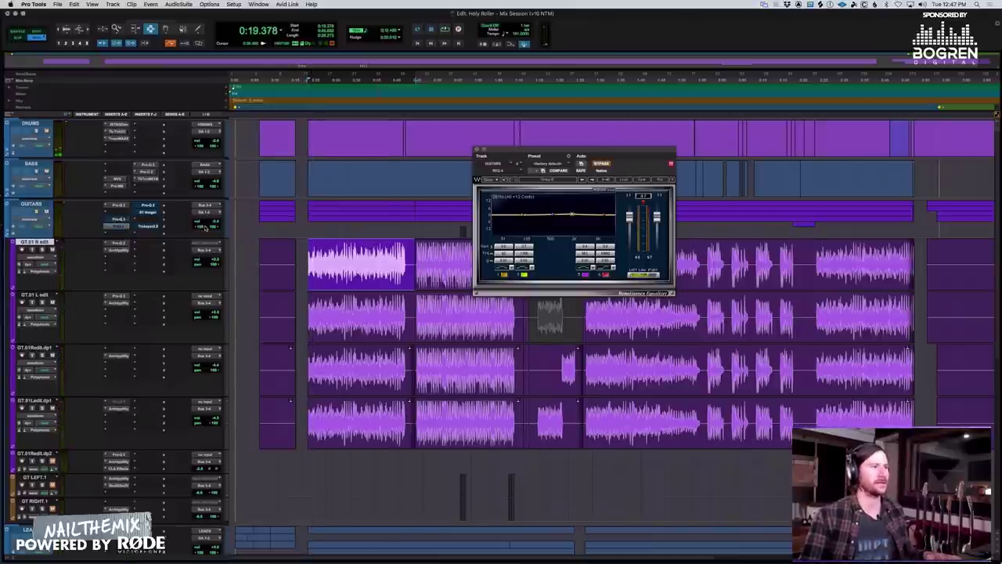
# Play the first riff in the full mix with the REQ 4 on the GUITARS bus bypassed.
pyautogui.press('t')
pyautogui.press('t')
pyautogui.press('r')
pyautogui.press('r')
pyautogui.press('t')
pyautogui.press('t')
pyautogui.press('r')
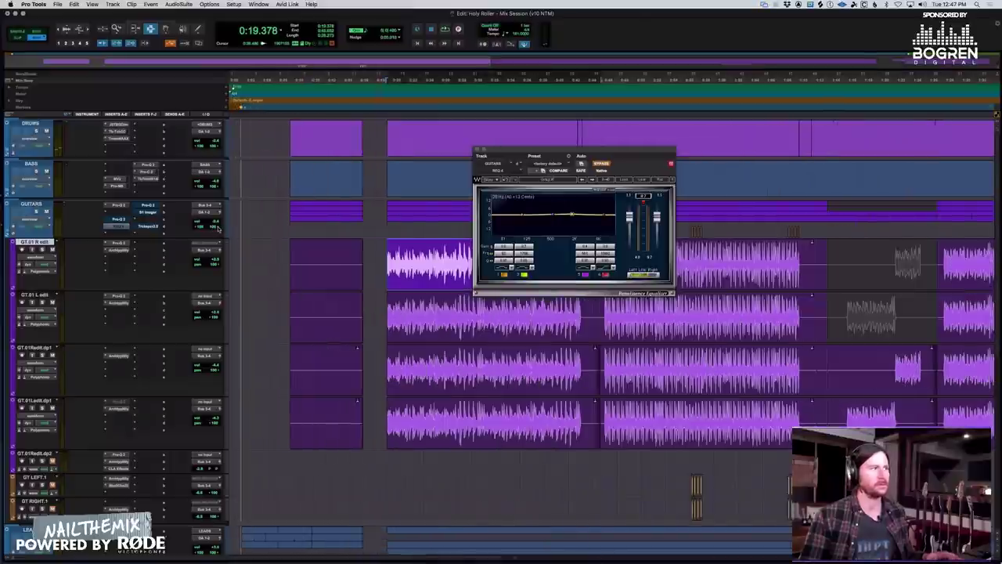
pyautogui.press('space')
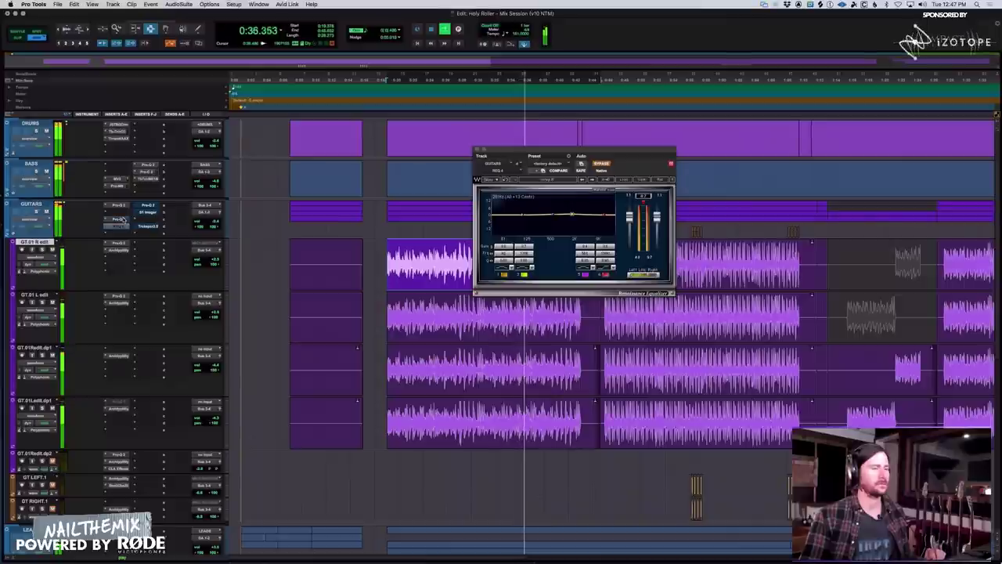
pyautogui.press('space')
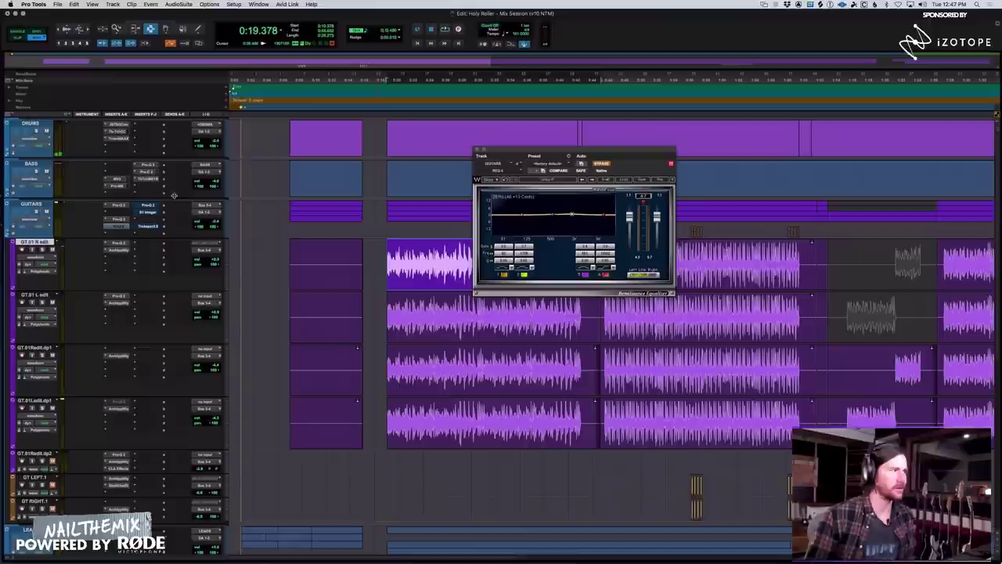
# Reopen the REQ 4 on the GUITARS bus and compare it bypassed and engaged while the full mix plays.
pyautogui.click(477, 148)
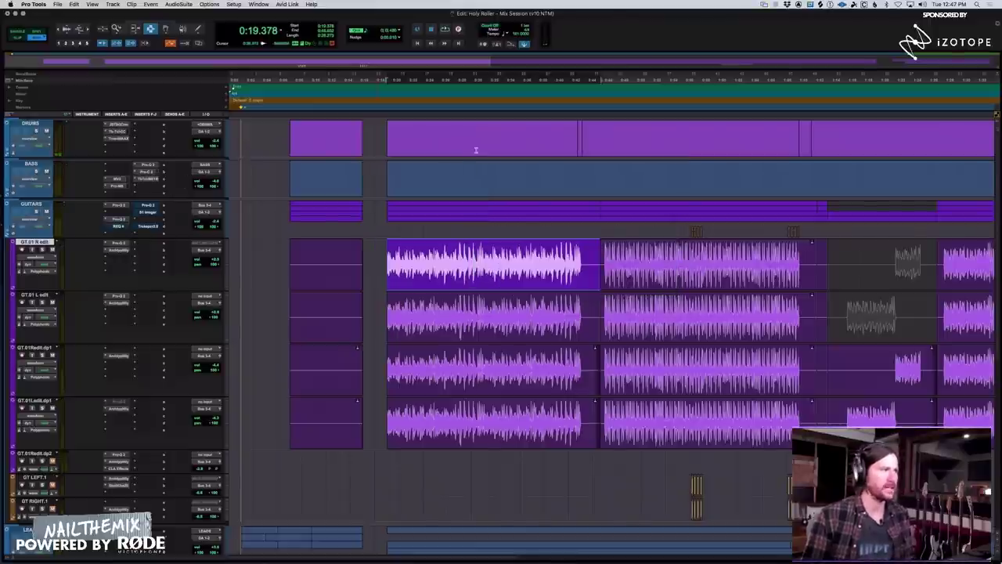
pyautogui.click(119, 226)
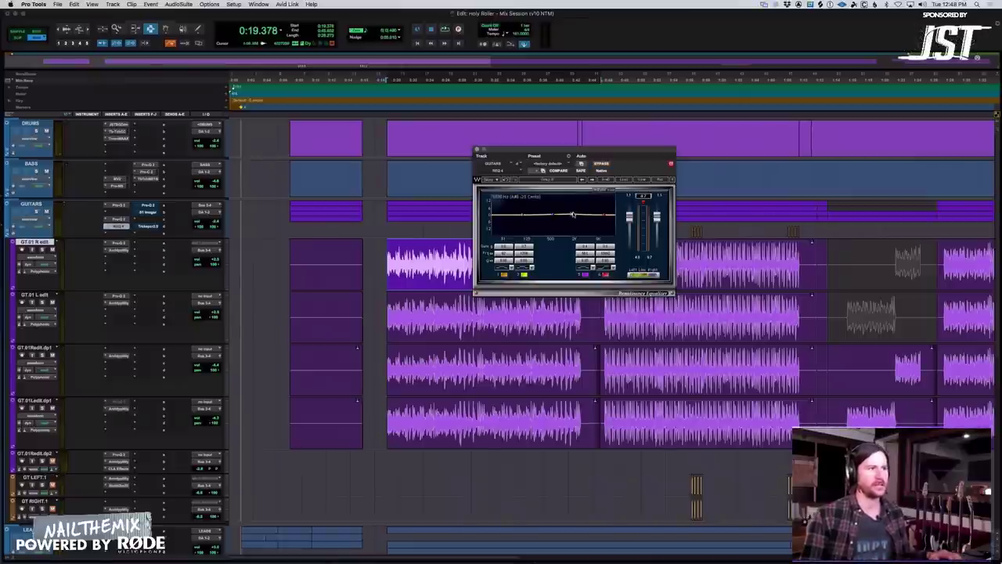
pyautogui.press('space')
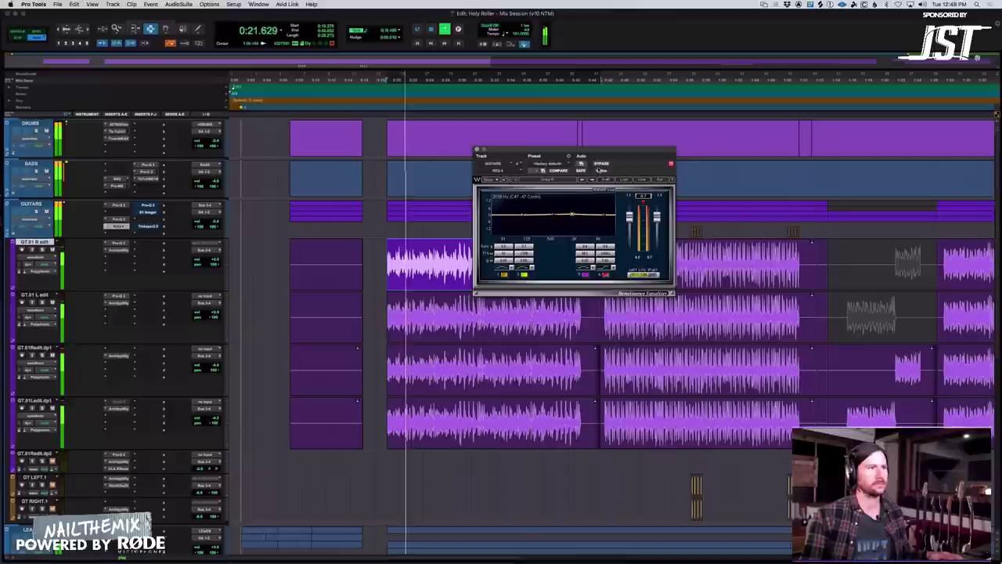
pyautogui.click(602, 164)
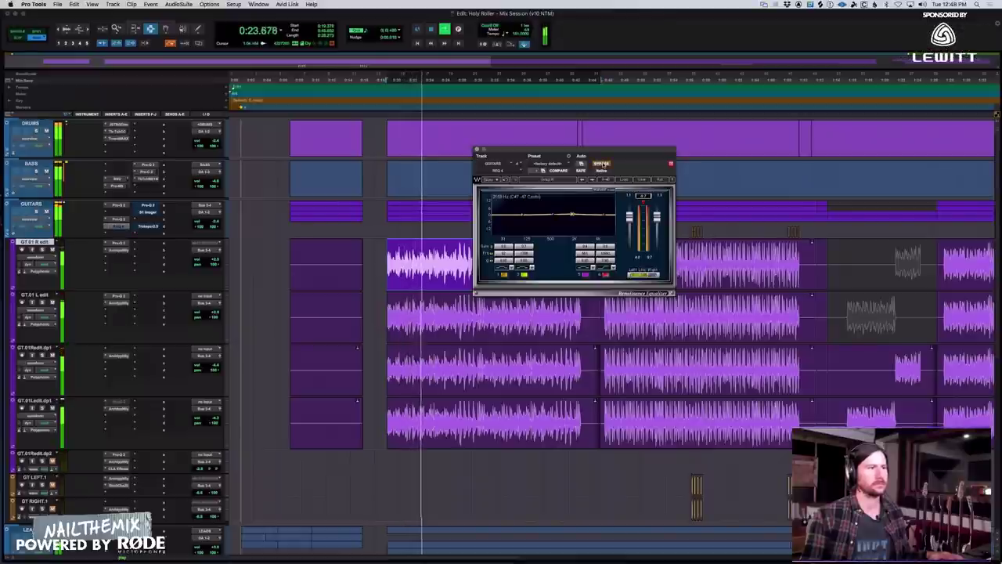
pyautogui.click(602, 164)
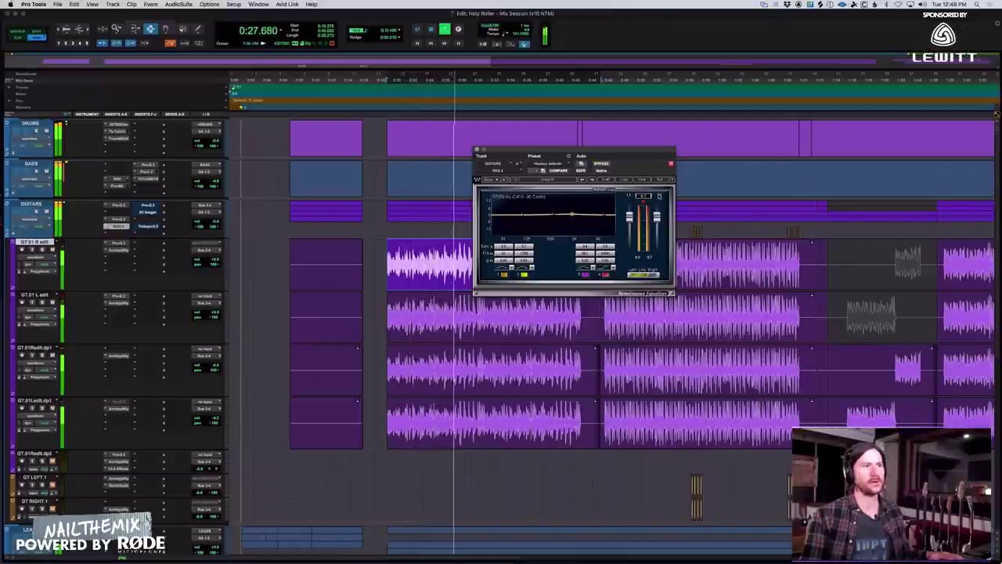
pyautogui.press('space')
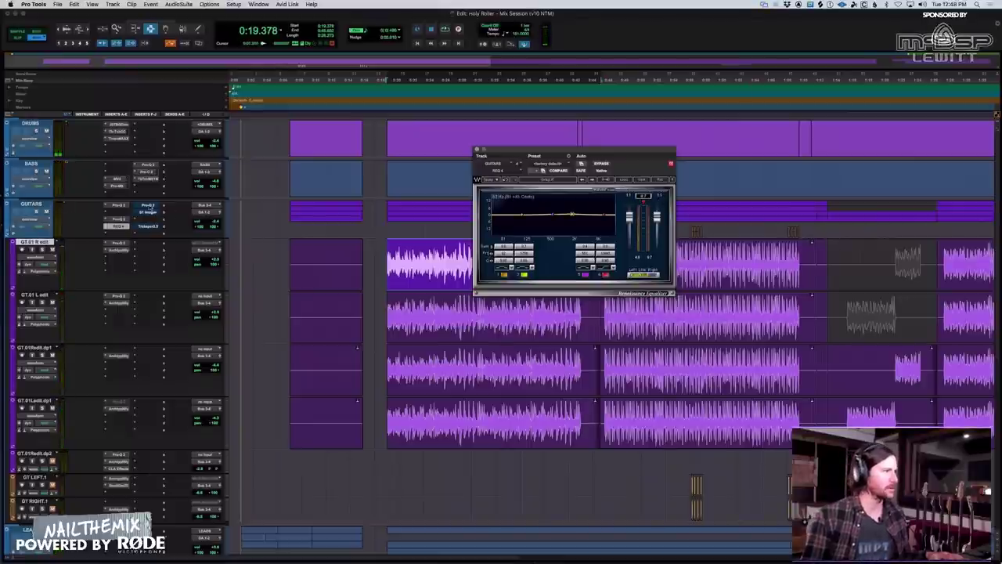
# Compare the EQ curves of the three Pro-Q 2 inserts on the GUITARS bus by switching between them.
pyautogui.click(147, 206)
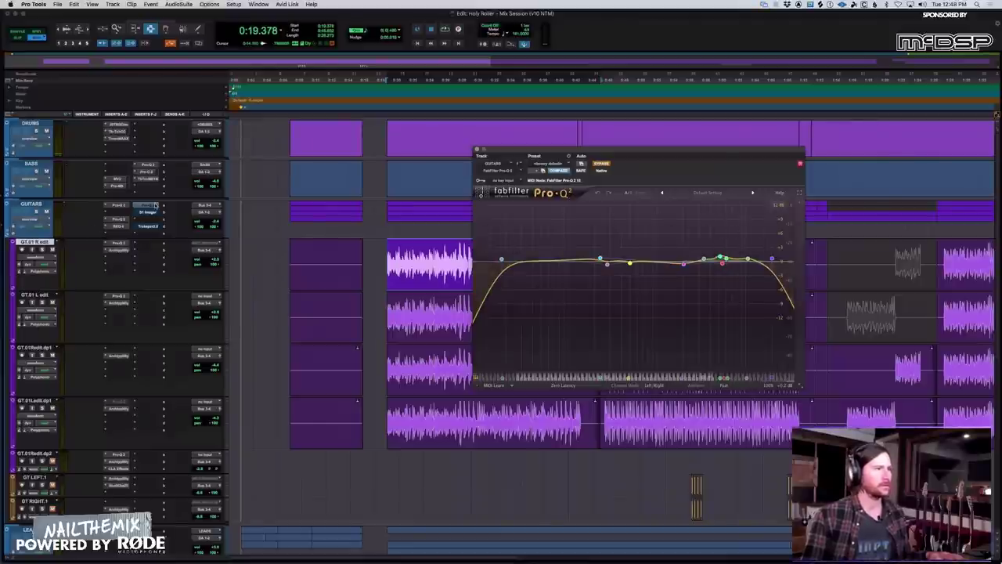
pyautogui.click(117, 220)
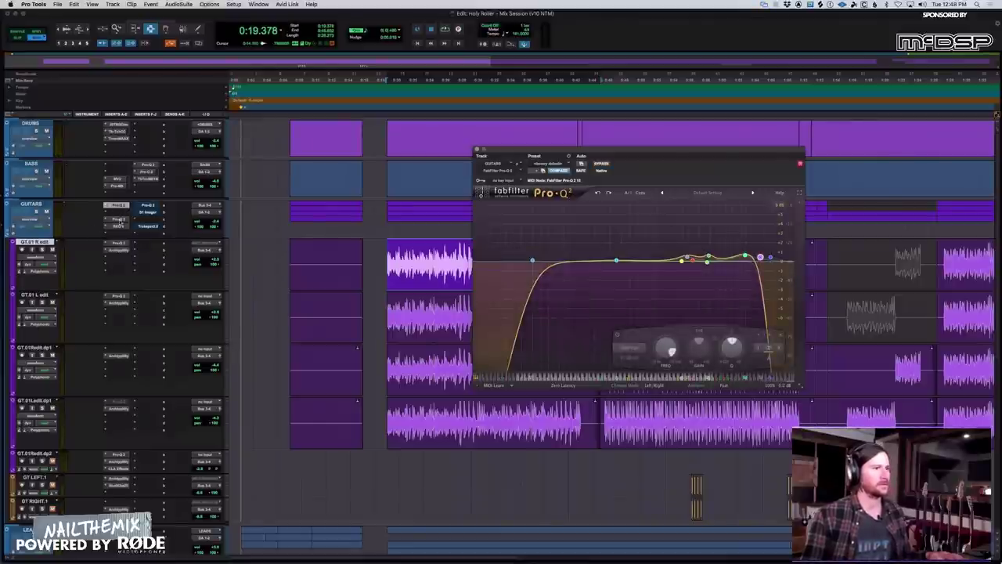
pyautogui.click(119, 205)
pyautogui.click(119, 219)
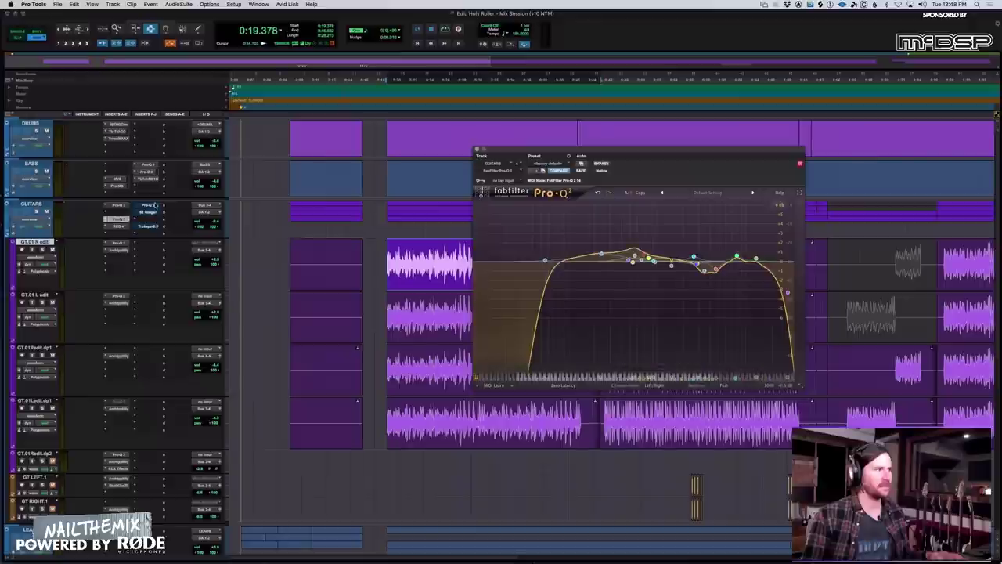
pyautogui.click(148, 205)
pyautogui.click(123, 219)
pyautogui.click(125, 206)
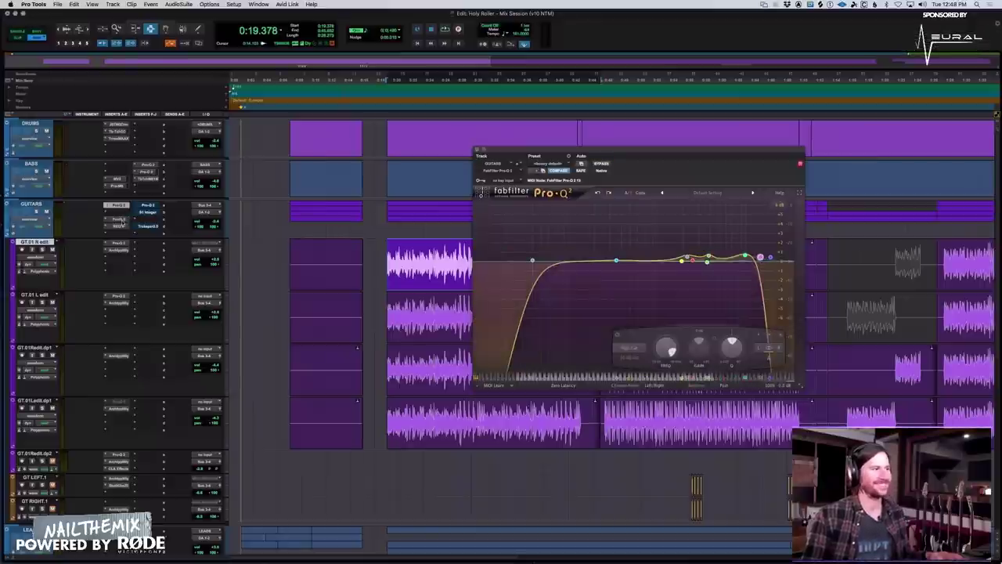
pyautogui.click(122, 220)
# Play the first riff in the full mix with the GUITARS bus's third Pro-Q 2 open, and compare its curve with the second.
pyautogui.click(149, 206)
pyautogui.press('space')
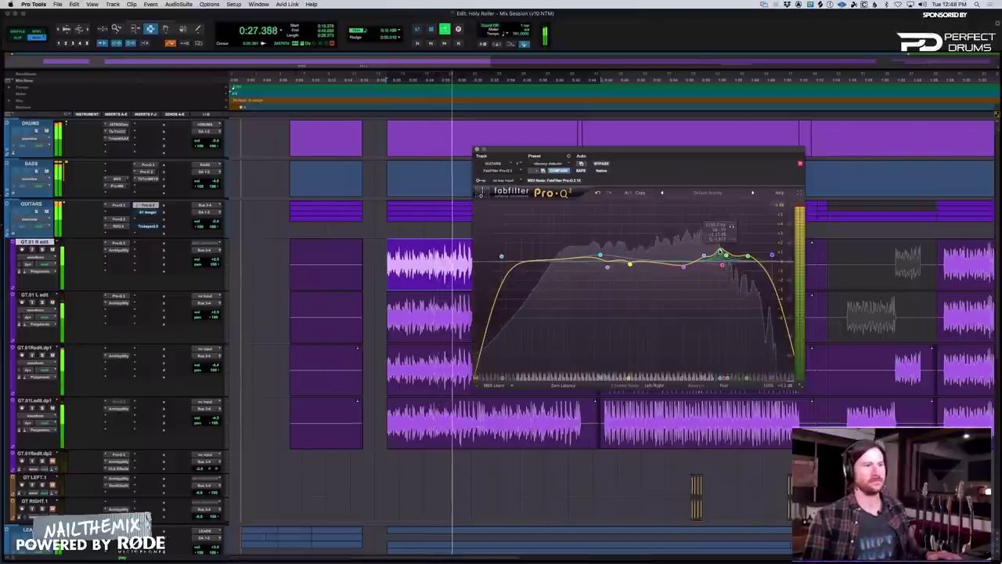
pyautogui.press('space')
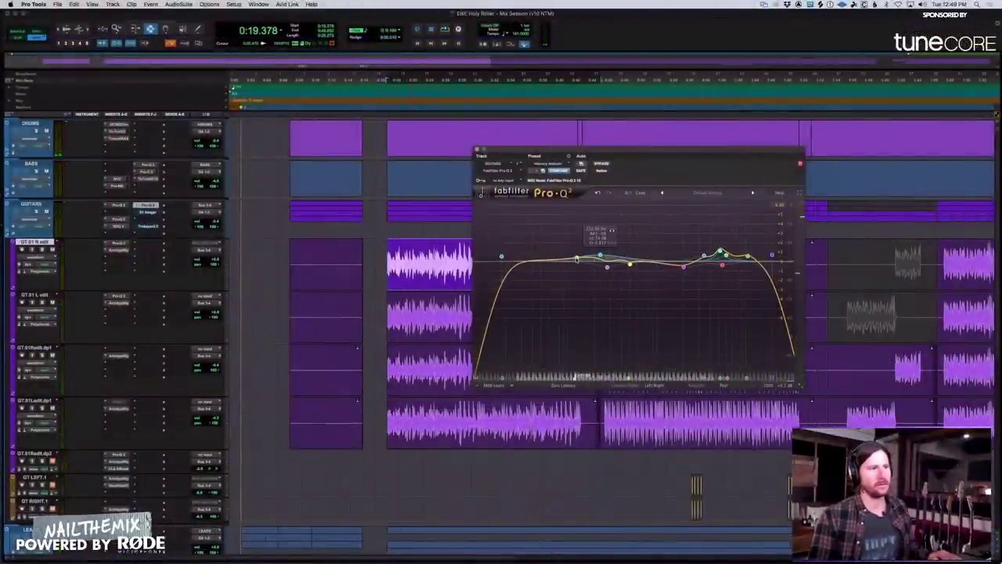
pyautogui.moveTo(684, 268)
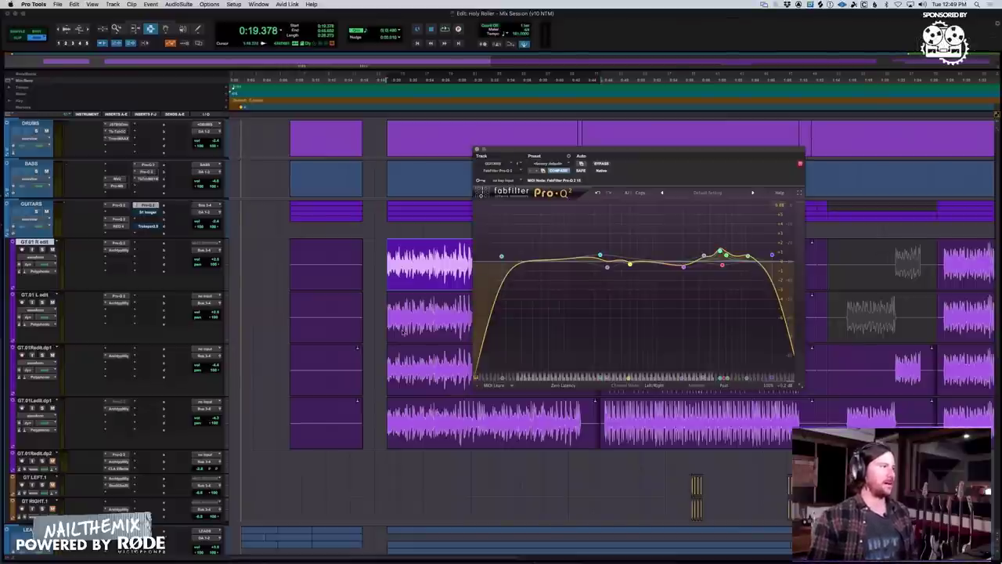
pyautogui.click(118, 220)
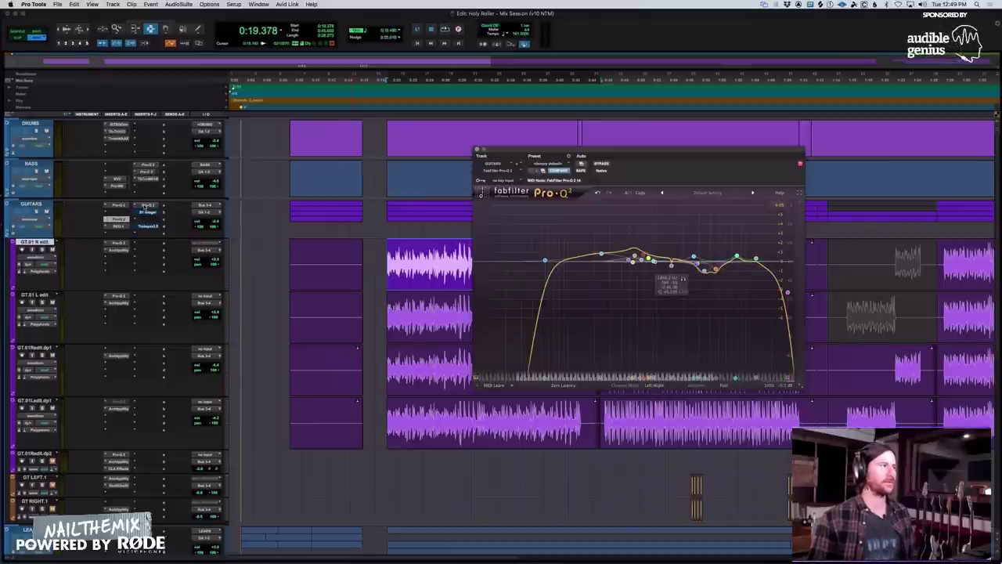
pyautogui.click(146, 209)
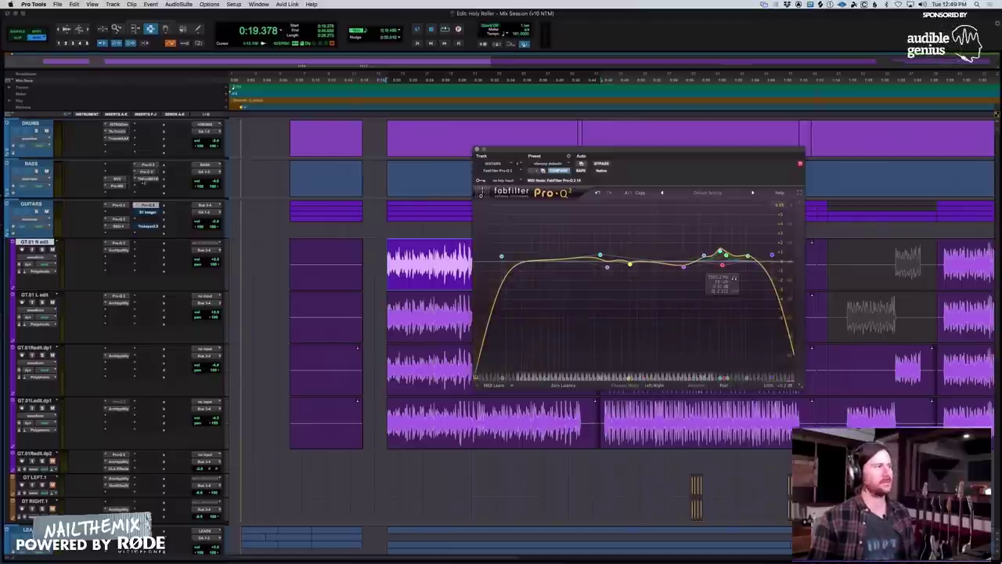
# Open the S1 Imager on the GUITARS bus and compare it bypassed and engaged while the full mix plays.
pyautogui.click(119, 220)
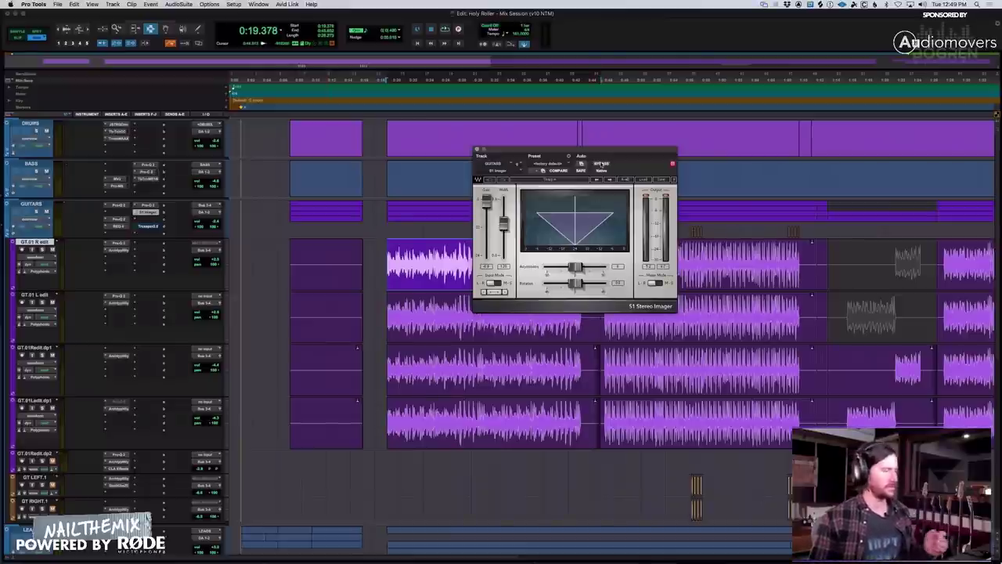
pyautogui.press('space')
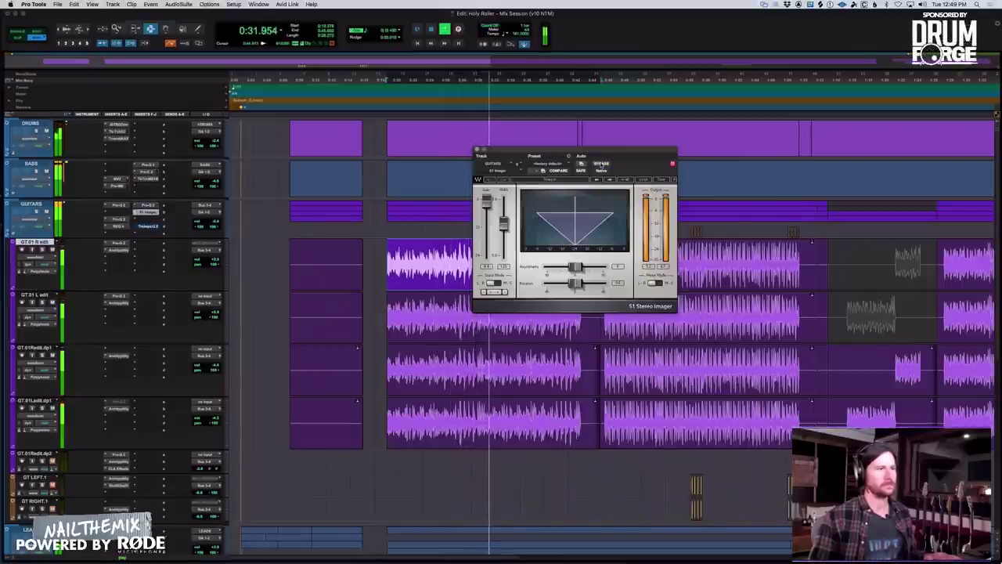
pyautogui.click(602, 163)
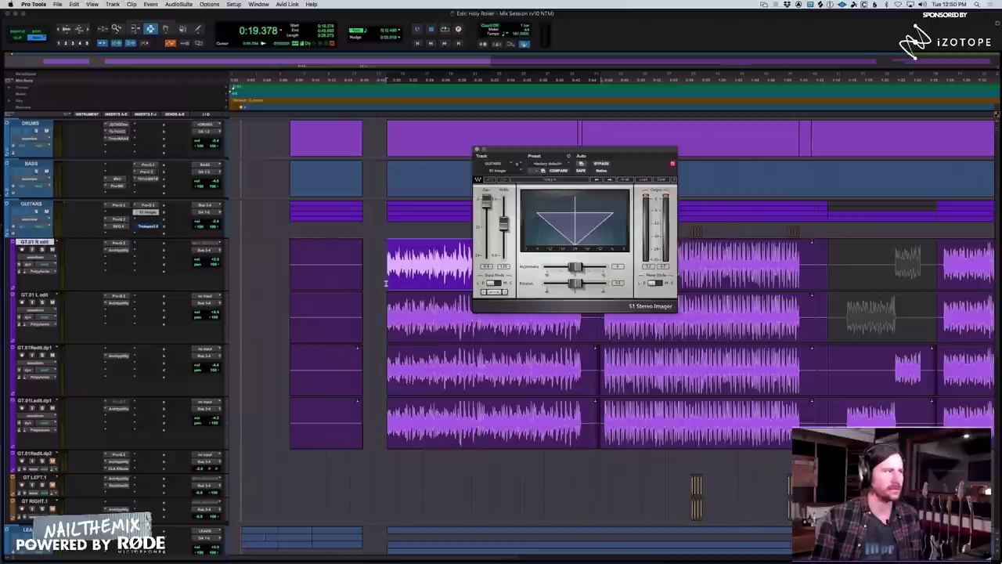
# Display the Pro-Q 2 band frequency automation on the GUITARS bus around the break at 1:13.975, moving the S1 Imager clear of it.
pyautogui.click(25, 221)
pyautogui.click(28, 228)
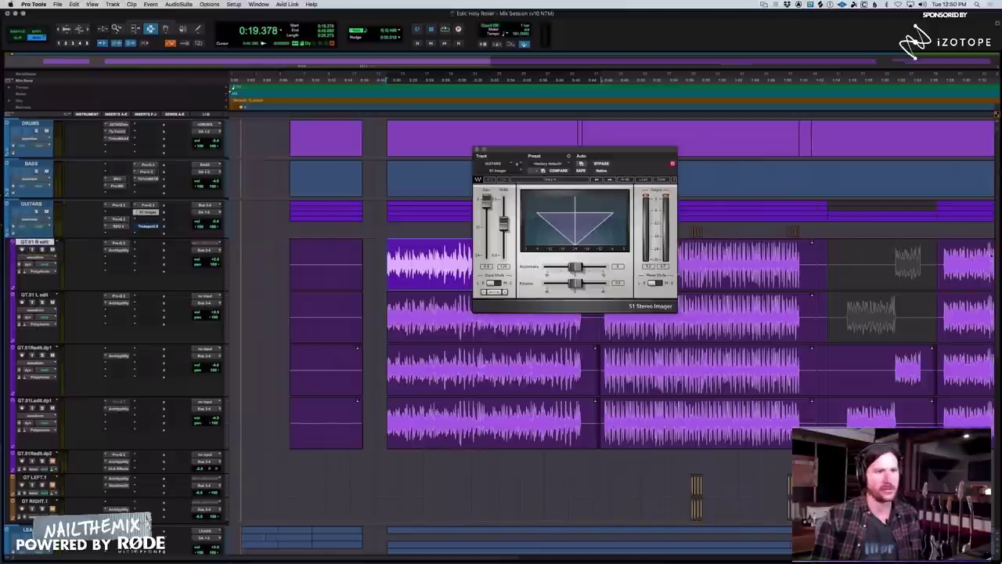
pyautogui.click(831, 209)
pyautogui.press('r')
pyautogui.press('r')
pyautogui.press('r')
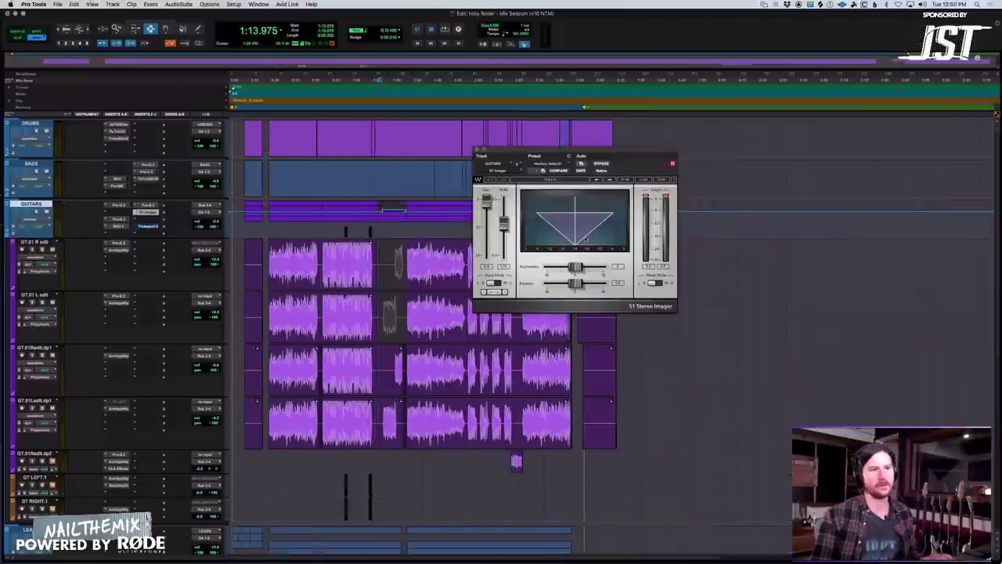
pyautogui.press('t')
pyautogui.press('t')
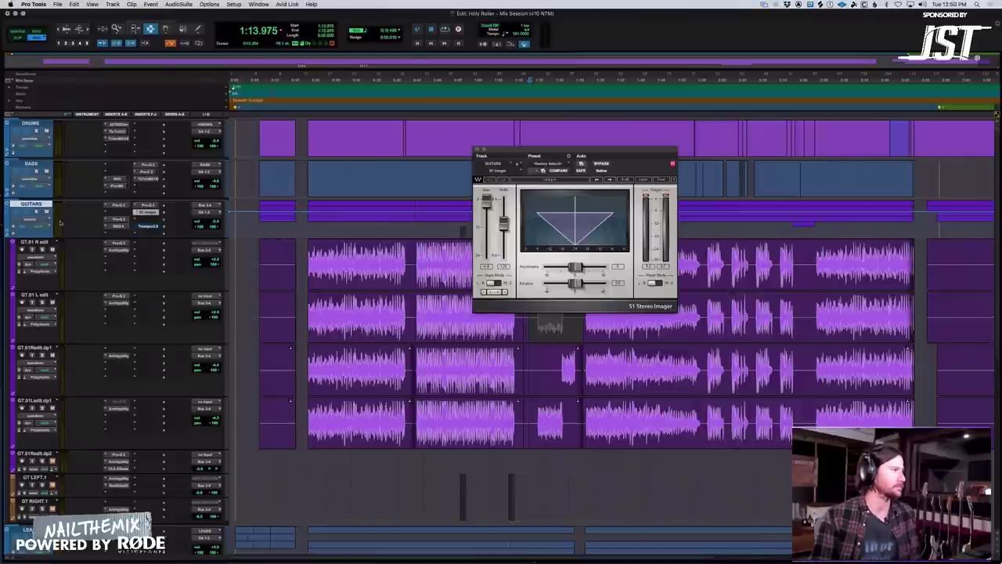
pyautogui.click(36, 220)
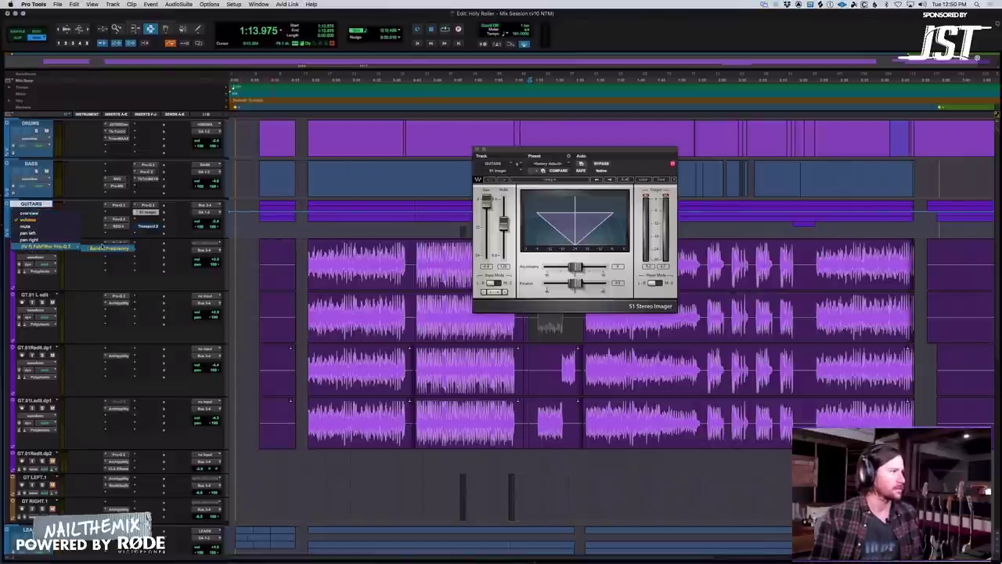
pyautogui.click(103, 247)
pyautogui.moveTo(545, 159); pyautogui.dragTo(643, 272)
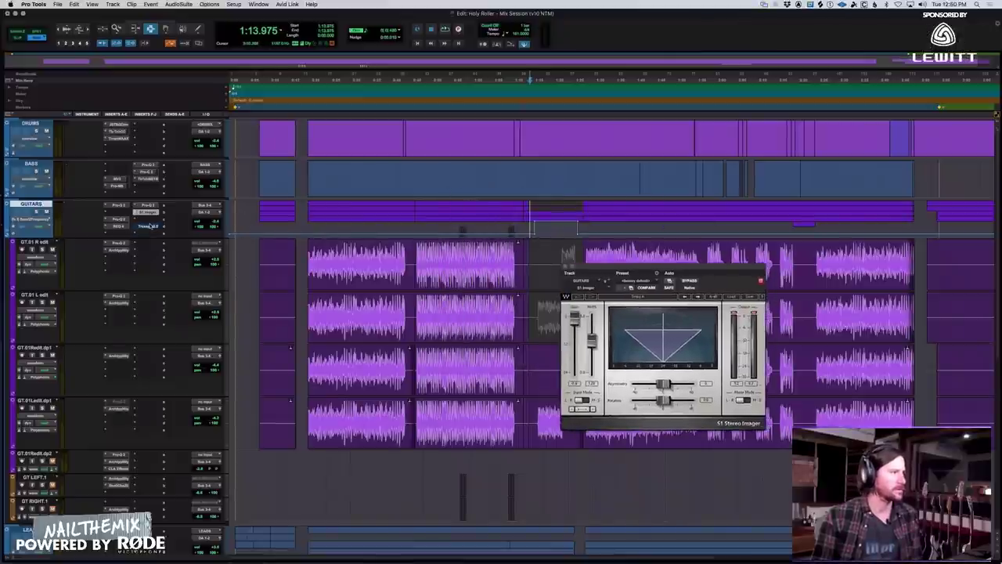
# Open the bypassed Trackspacer on the GUITARS bus and look through the session's tracks for its sidechain source.
pyautogui.click(149, 227)
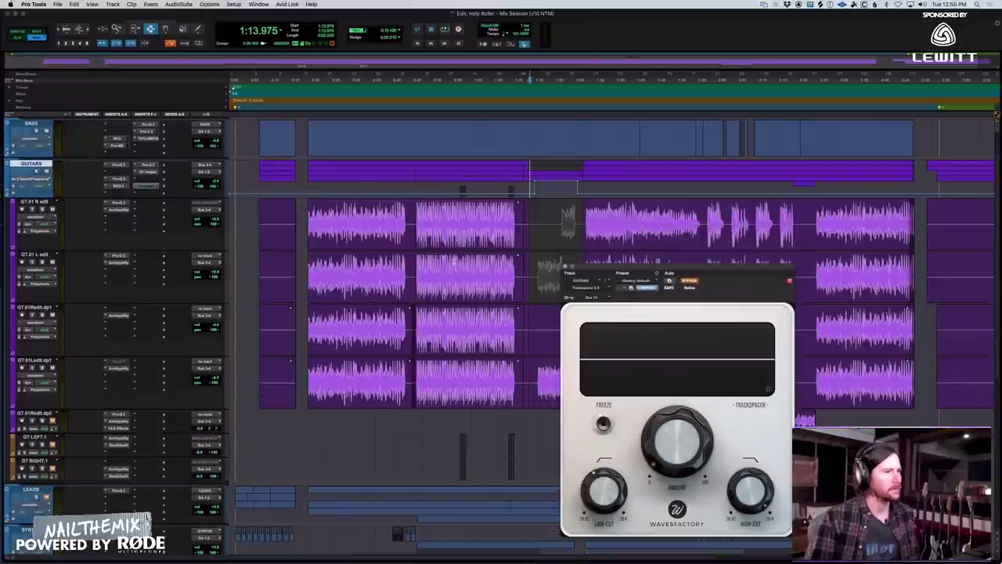
pyautogui.scroll(-5, 431, 272)
pyautogui.scroll(6, 432, 271)
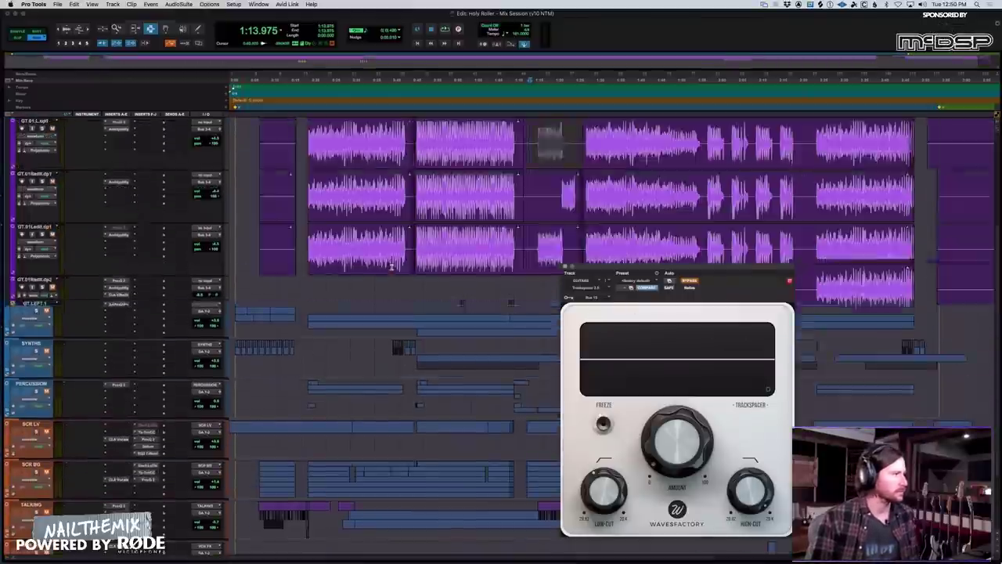
pyautogui.scroll(-4, 374, 257)
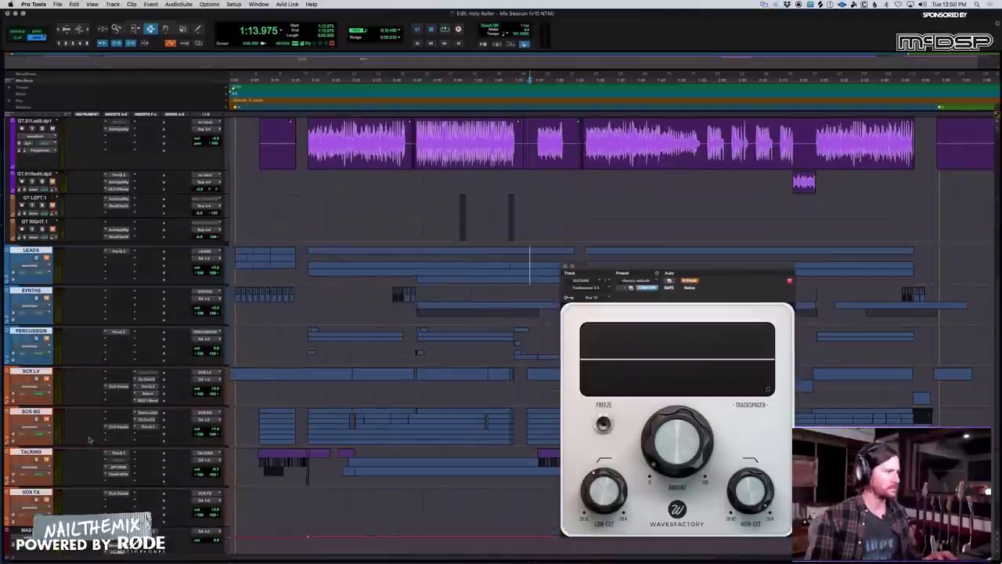
# Expand all folder tracks, including the one under SCR BG, and examine their tracks for a send feeding the Trackspacer.
pyautogui.hotkey('shift', 'f')
pyautogui.scroll(-5, 113, 406)
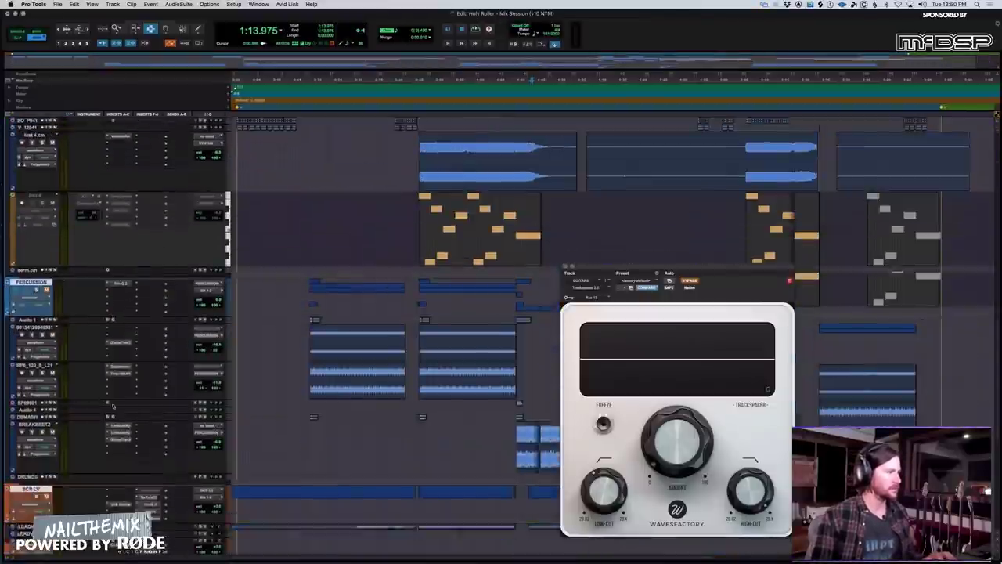
pyautogui.scroll(-6, 112, 404)
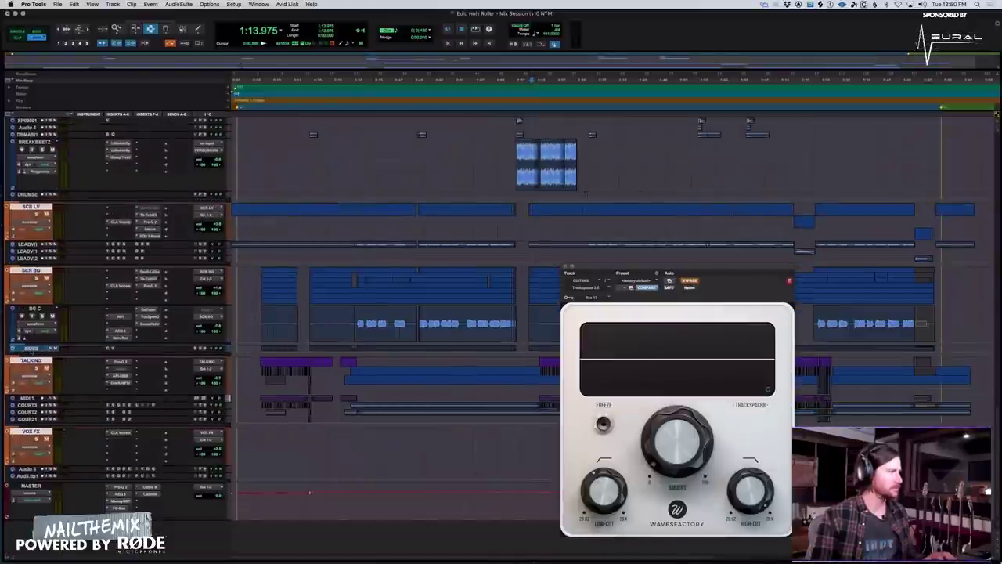
pyautogui.click(32, 348)
pyautogui.hotkey('shift', 'f')
pyautogui.scroll(3, 55, 340)
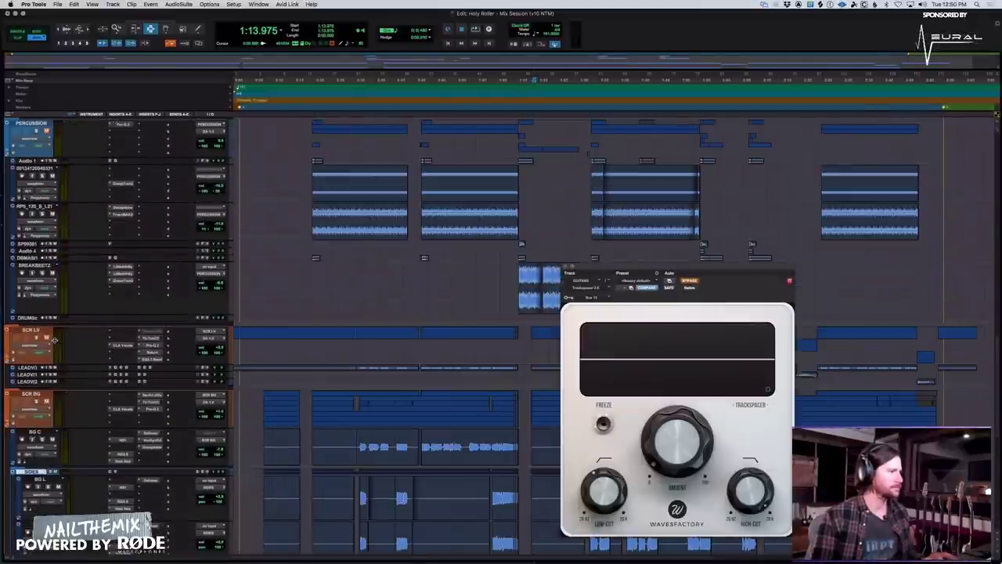
pyautogui.scroll(-10, 54, 339)
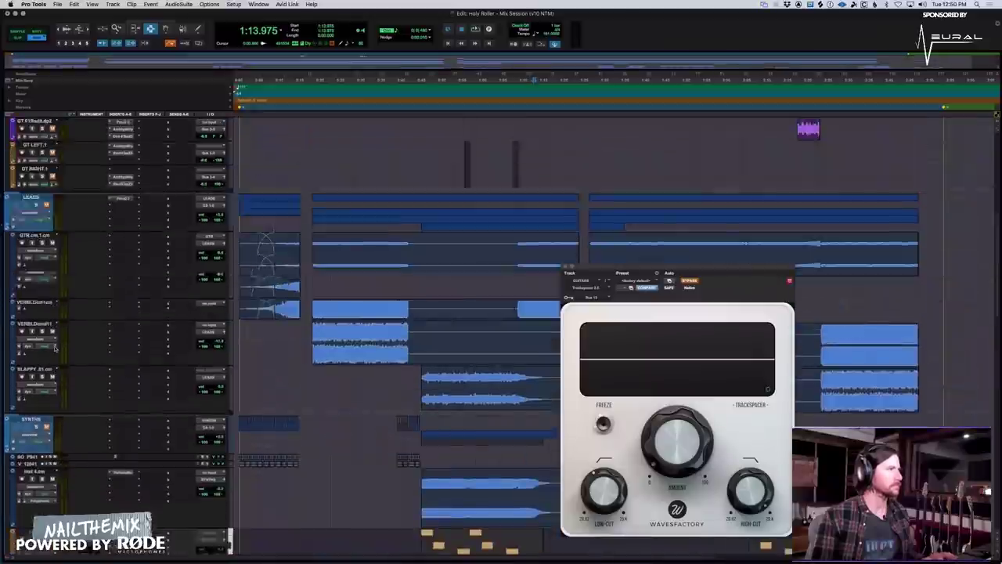
pyautogui.scroll(8, 55, 348)
pyautogui.scroll(-10, 48, 336)
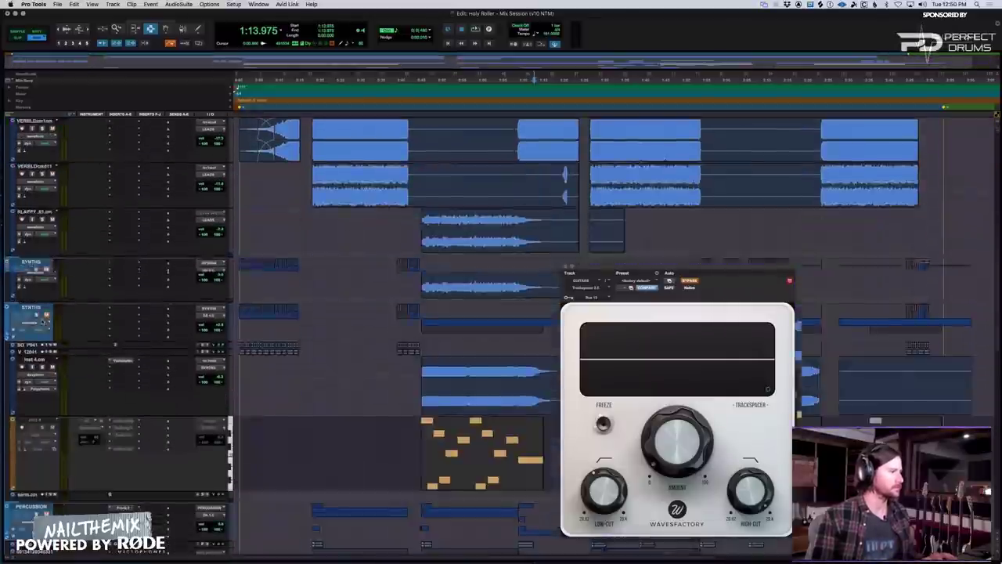
pyautogui.scroll(-6, 45, 321)
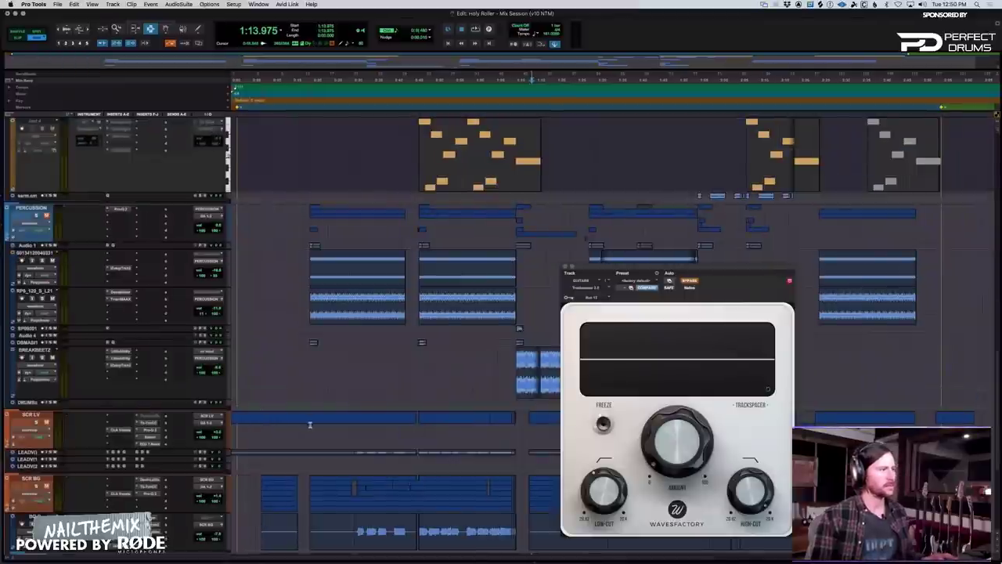
pyautogui.scroll(-5, 313, 431)
# Shrink all tracks to a minimal height, close every folder track and reopen only the GUITARS folder.
pyautogui.hotkey('ctrl', 'alt', 'Down')
pyautogui.moveTo(380, 525); pyautogui.dragTo(417, 43)
pyautogui.hotkey('shift', 'f')
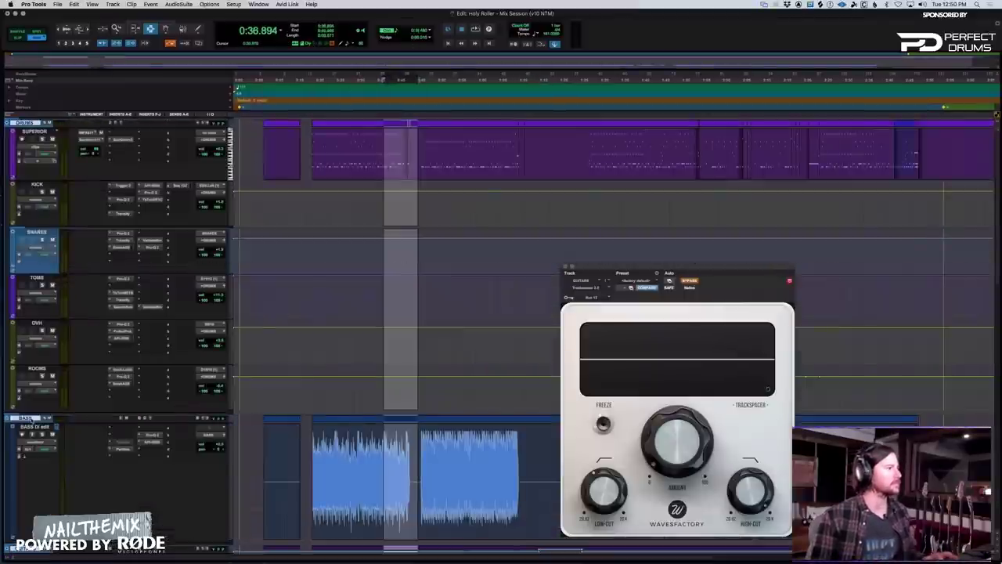
pyautogui.press('ctrl+alt+super+bracketleft')
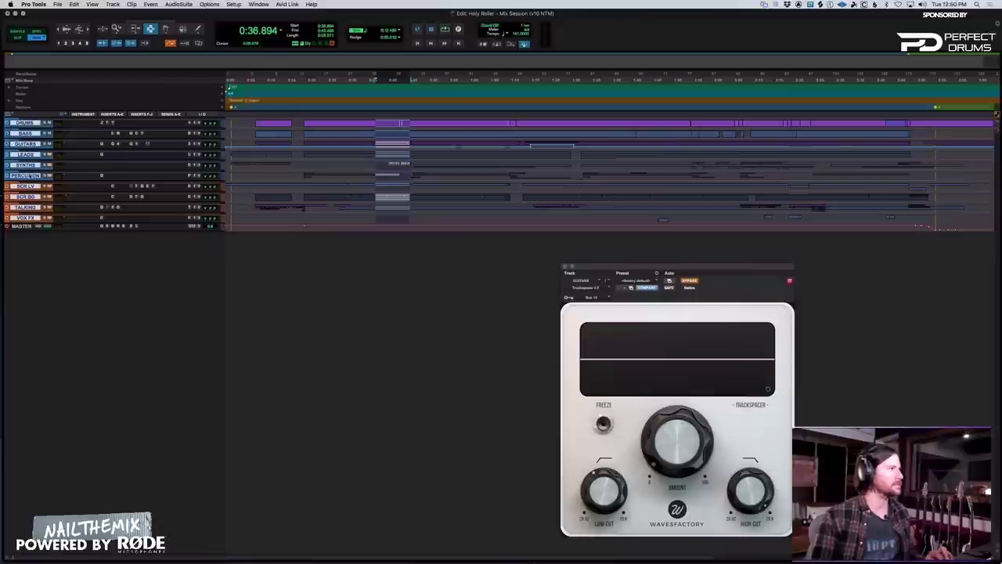
pyautogui.click(31, 143)
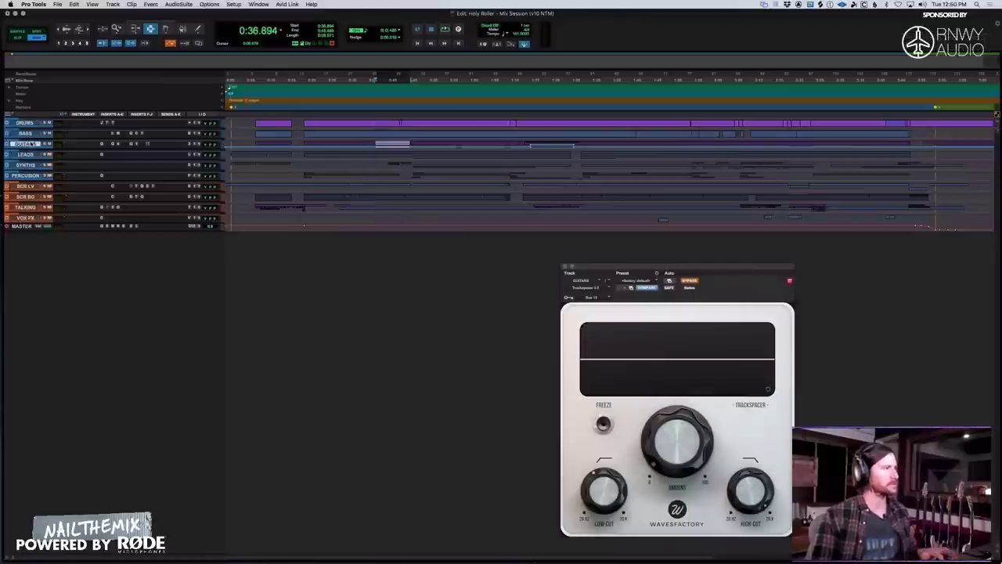
pyautogui.hotkey('shift', 'f')
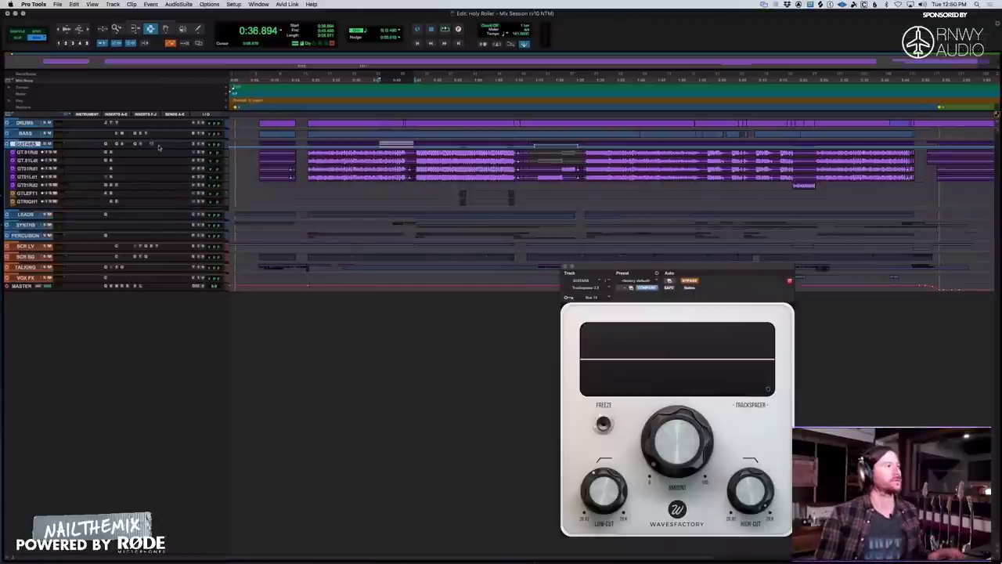
# Enlarge the GUITARS bus track, make its Trackspacer insert inactive and close the plug-in window.
pyautogui.moveTo(158, 149); pyautogui.dragTo(161, 224)
pyautogui.keyDown('ctrl'); pyautogui.keyDown('super'); pyautogui.click(153, 167); pyautogui.keyUp('super'); pyautogui.keyUp('ctrl')
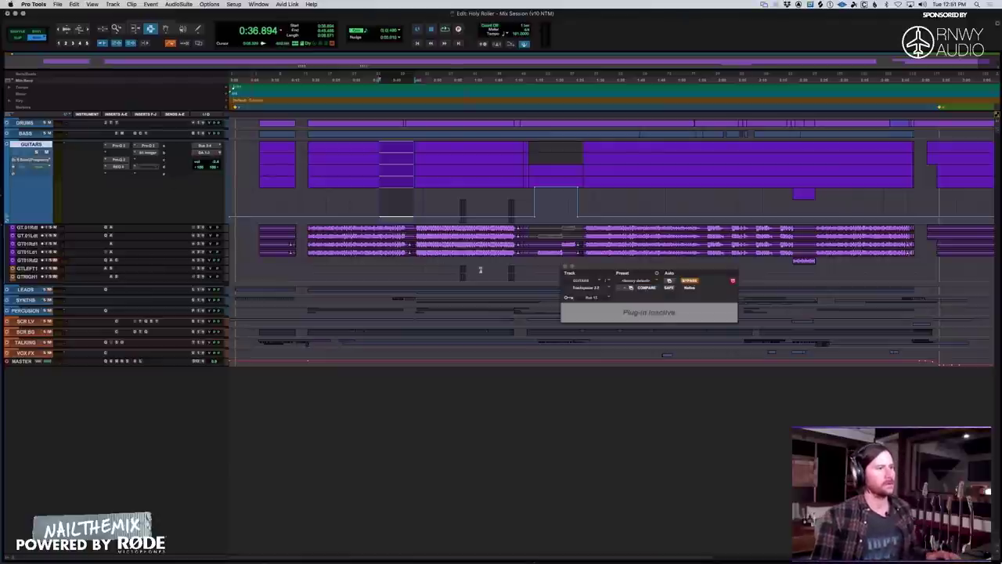
pyautogui.click(565, 266)
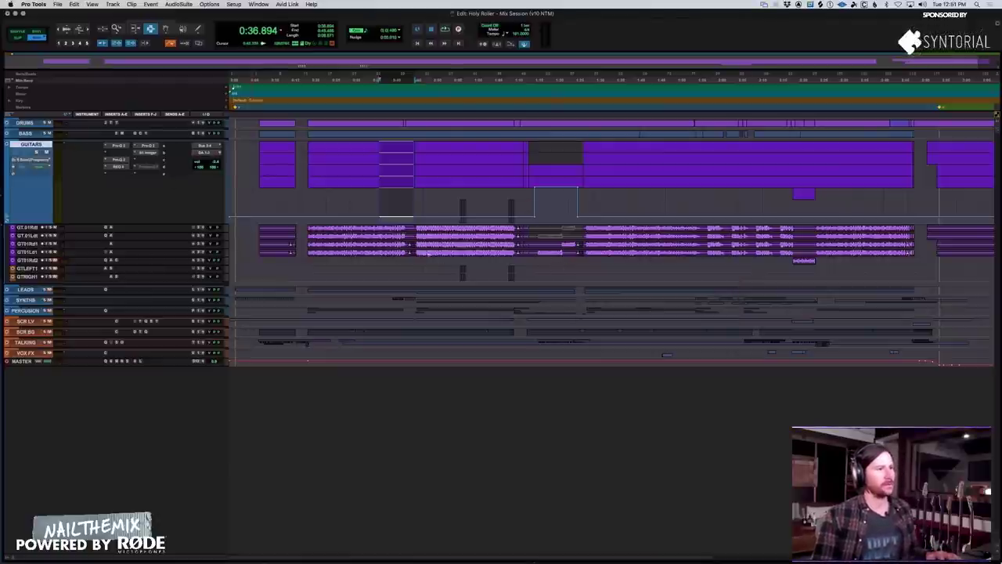
# Select the GUITARS bus's break from 1:13.043 to 1:34.472, switch its automation view to volume and zoom in there.
pyautogui.moveTo(525, 206); pyautogui.dragTo(614, 206)
pyautogui.press('t')
pyautogui.hotkey('ctrl', '[')
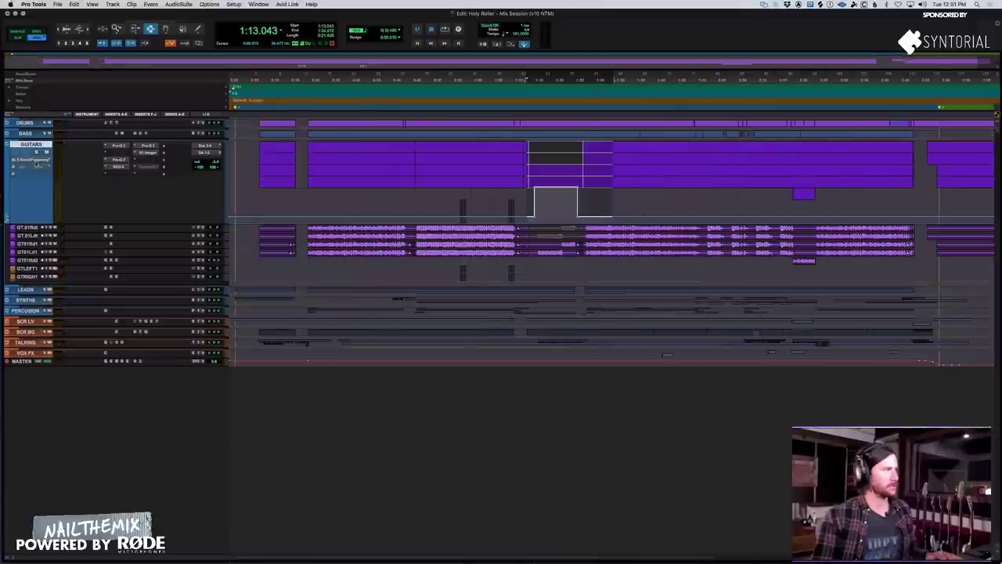
pyautogui.click(36, 163)
pyautogui.click(33, 134)
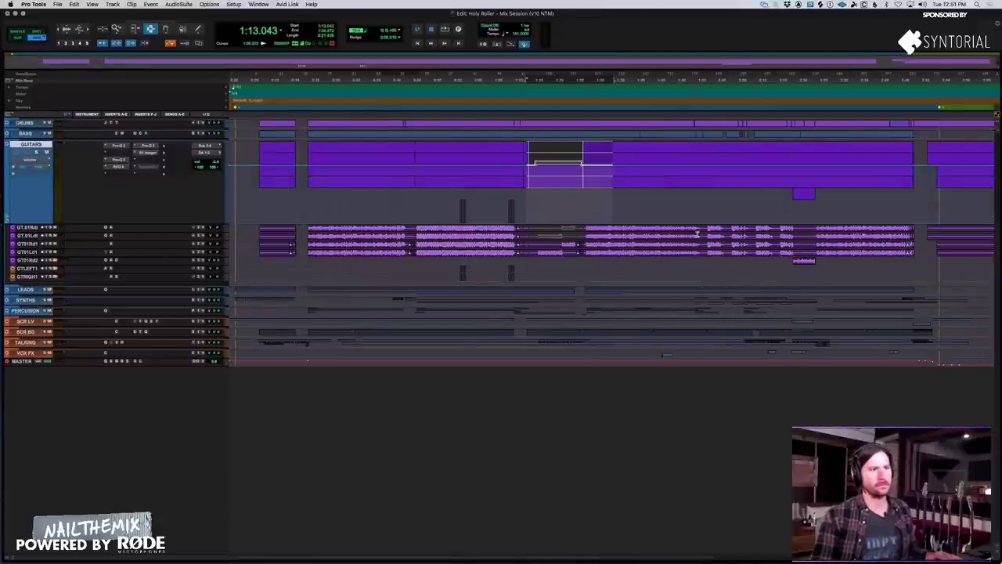
pyautogui.hotkey('ctrl', '[')
pyautogui.click(408, 193)
pyautogui.hotkey('ctrl', ']')
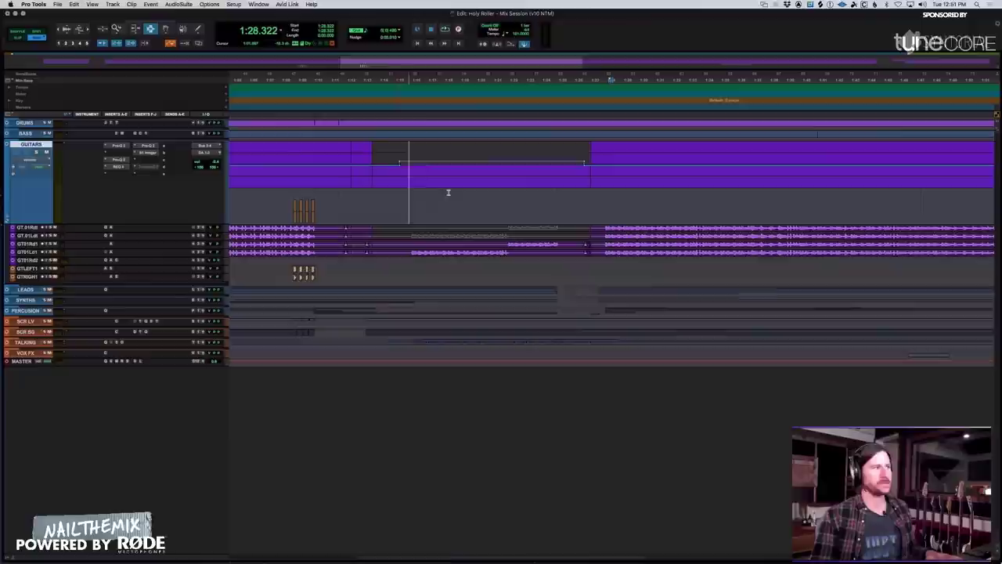
# Show the GUITARS bus's Pro-Q 2 band frequency automation across the break and open that Pro-Q 2 insert.
pyautogui.moveTo(408, 253); pyautogui.dragTo(595, 247)
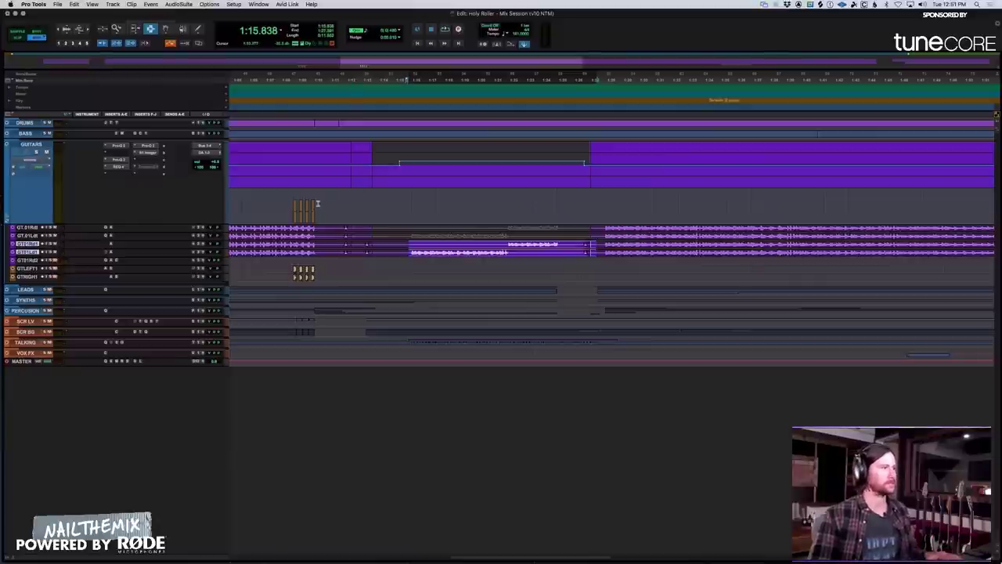
pyautogui.click(410, 187)
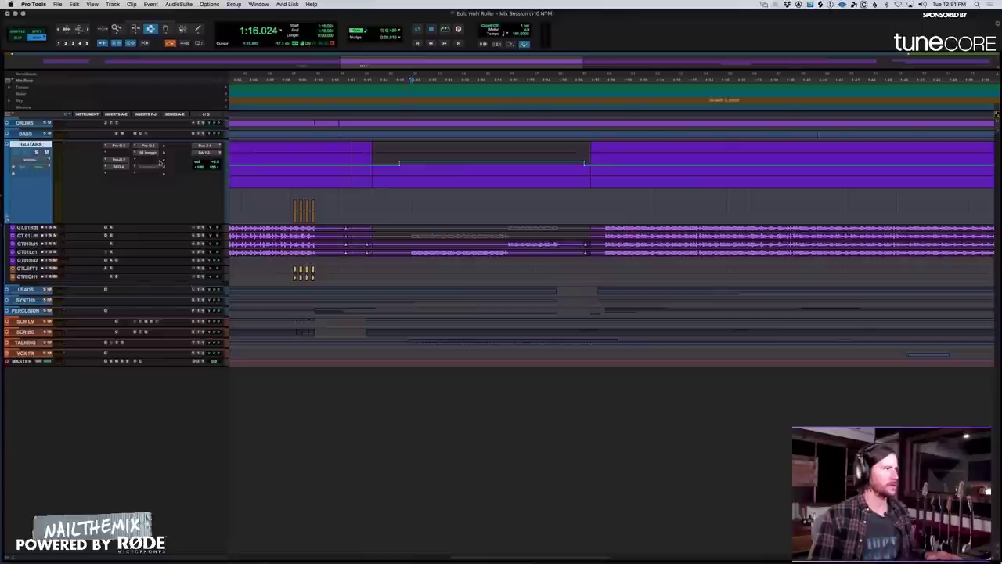
pyautogui.click(34, 163)
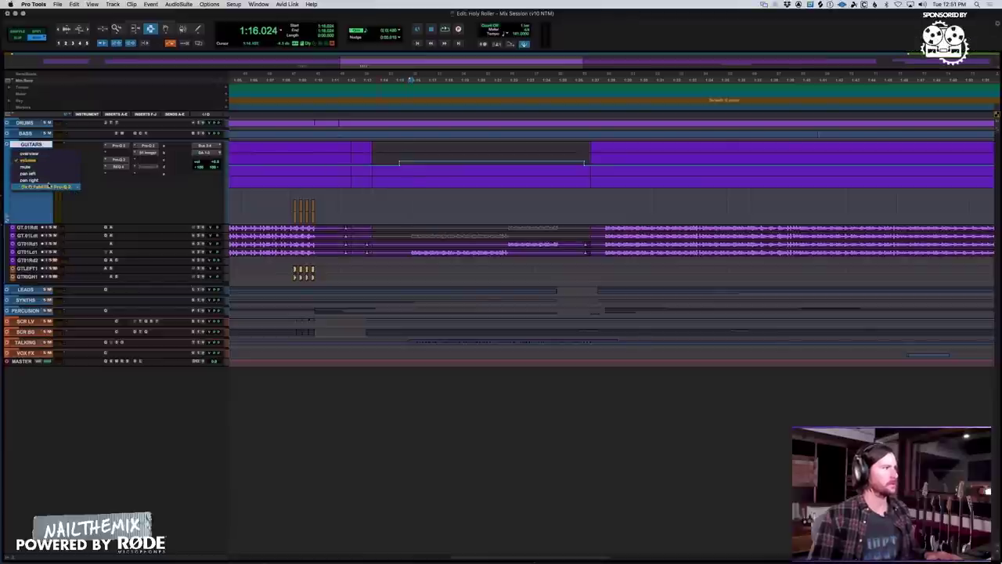
pyautogui.click(106, 188)
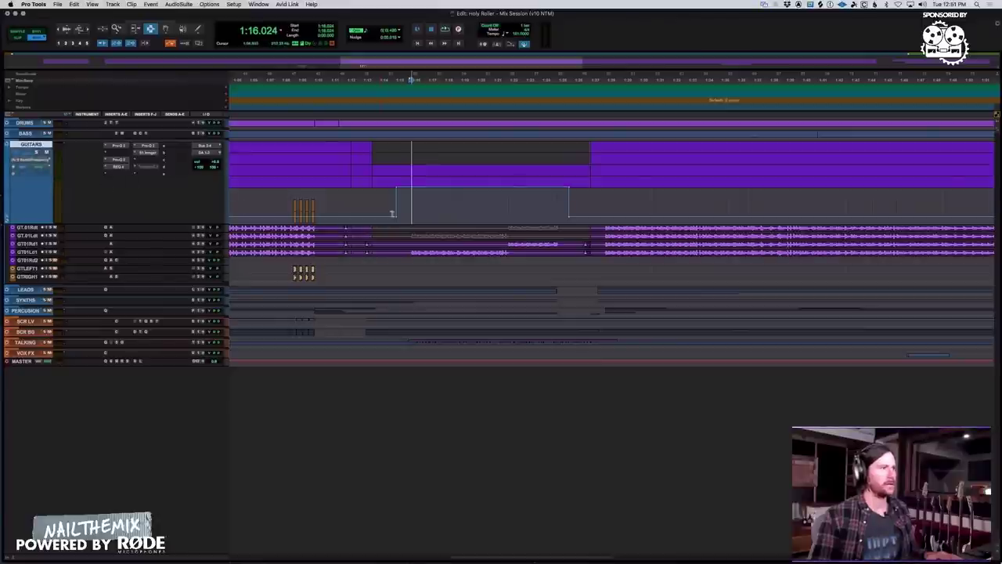
pyautogui.click(472, 207)
pyautogui.click(148, 146)
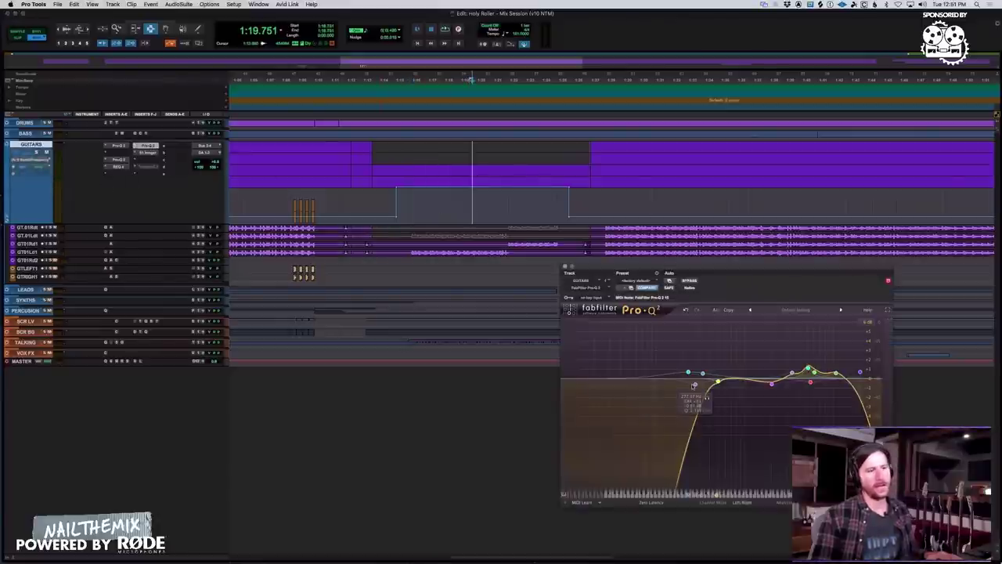
# Play the break from just before its start with the Pro-Q 2 open to audition the automated low cut.
pyautogui.click(362, 161)
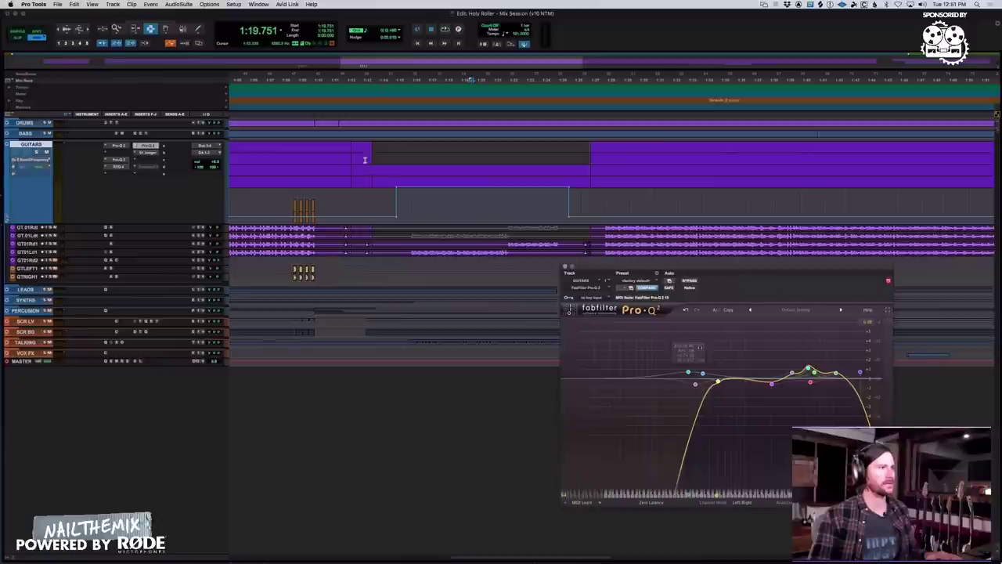
pyautogui.press('space')
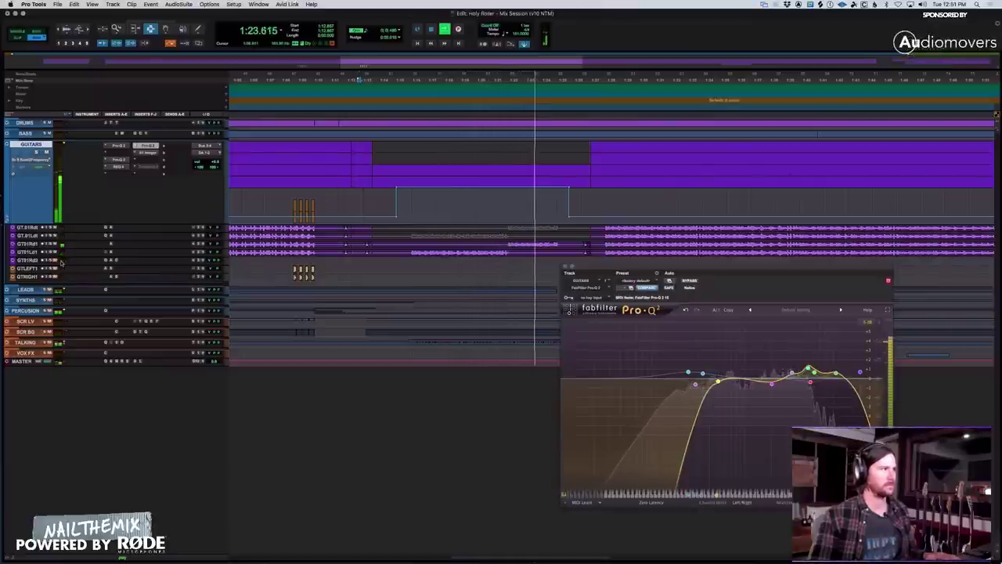
pyautogui.press('r')
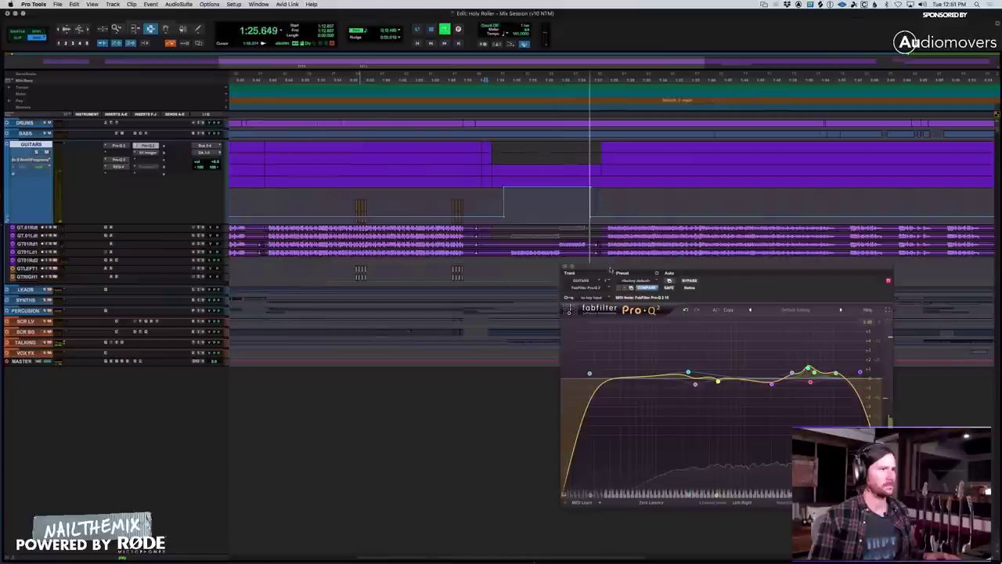
pyautogui.press('space')
# Close the Pro-Q 2 window and switch the GUITARS bus's automation view back to volume.
pyautogui.click(565, 267)
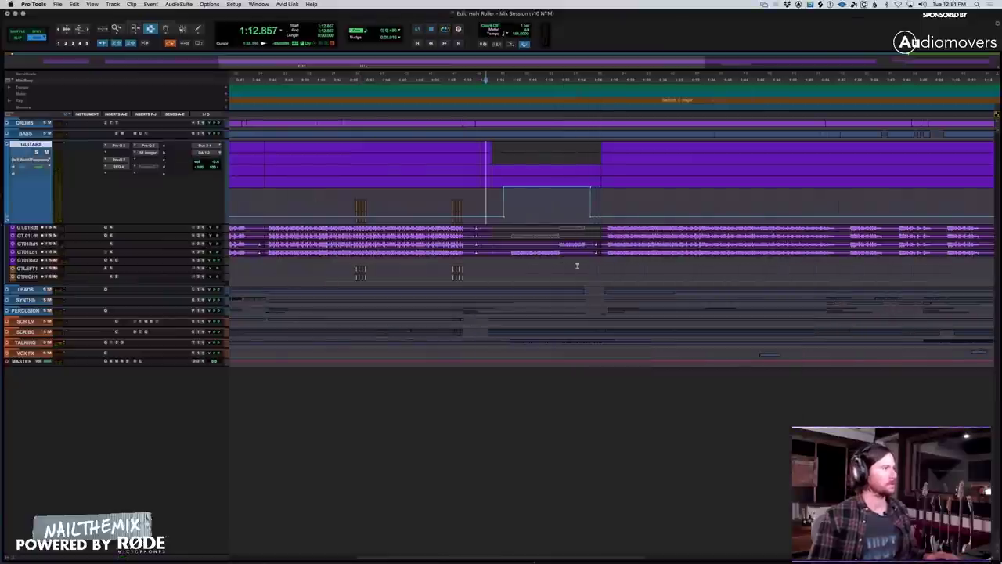
pyautogui.click(31, 159)
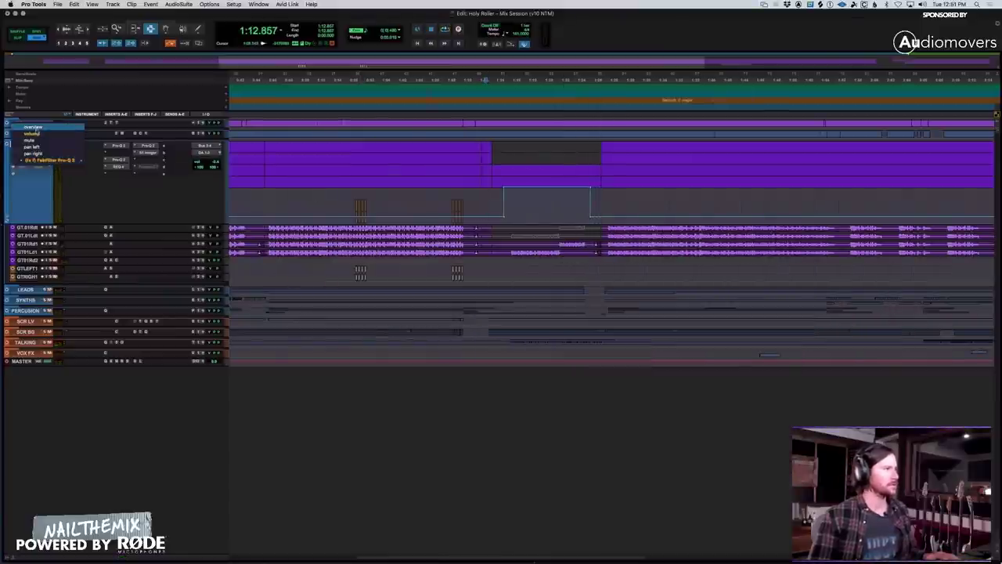
pyautogui.click(35, 135)
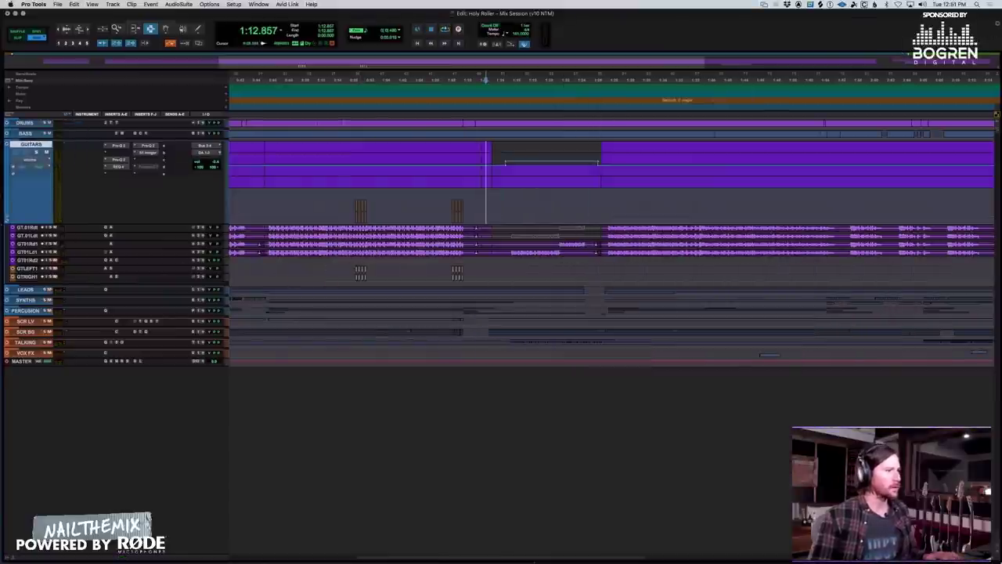
# Select the short clips on GT LEFT.1 and GT RIGHT.1 from 0:57.018 and enlarge both tracks.
pyautogui.press('r')
pyautogui.moveTo(463, 268); pyautogui.dragTo(558, 277)
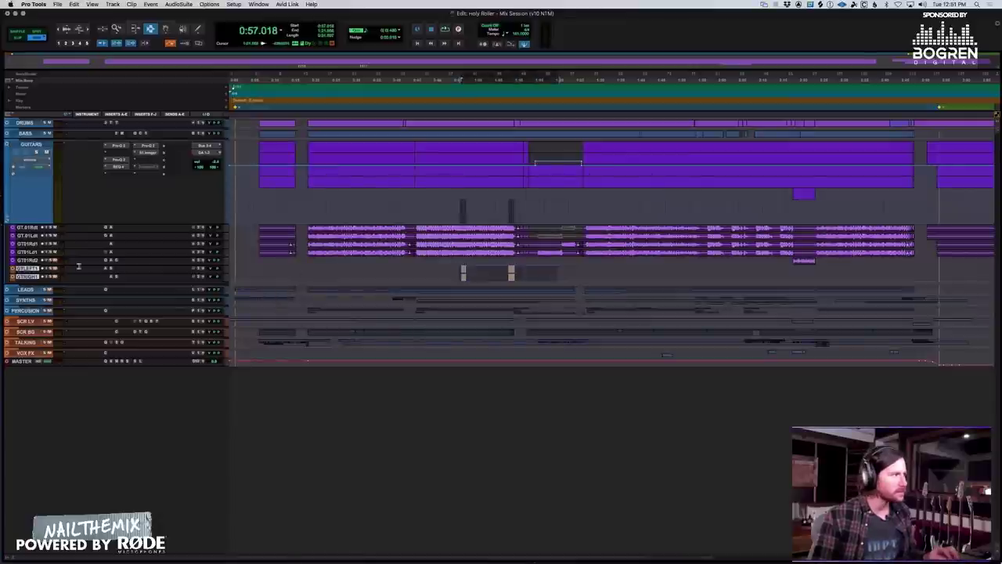
pyautogui.moveTo(35, 272); pyautogui.dragTo(55, 358)
pyautogui.press('super+bracketright')
pyautogui.press('super+bracketright')
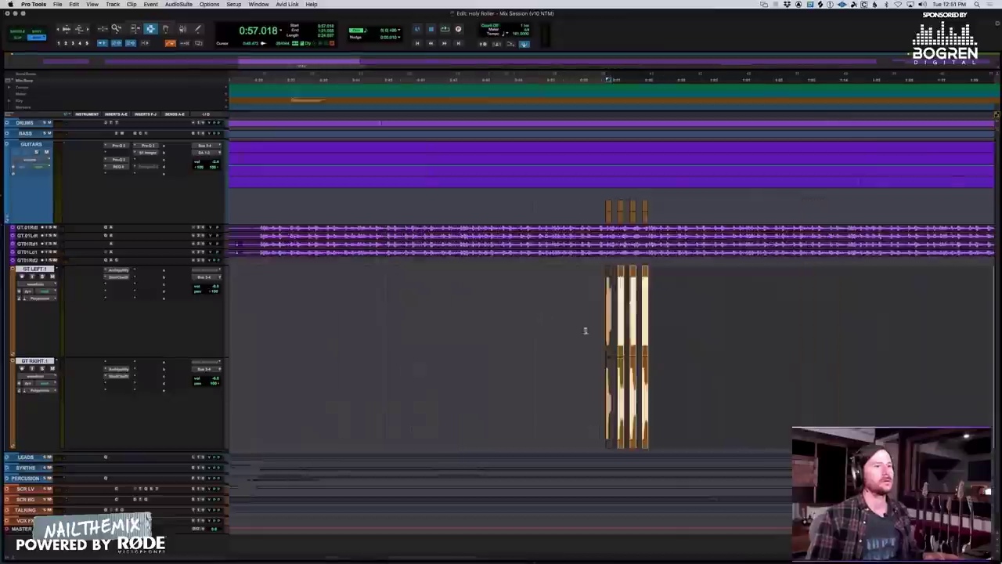
# Select the four rhythm guitar tracks from 0:56.645 around the first group of short clips and play that passage.
pyautogui.moveTo(589, 230); pyautogui.dragTo(831, 256)
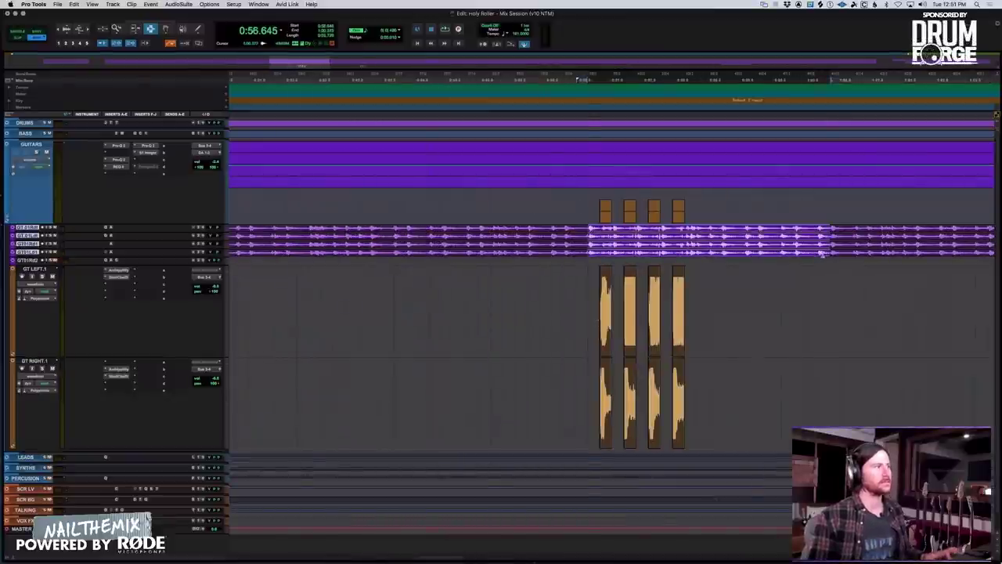
pyautogui.press('space')
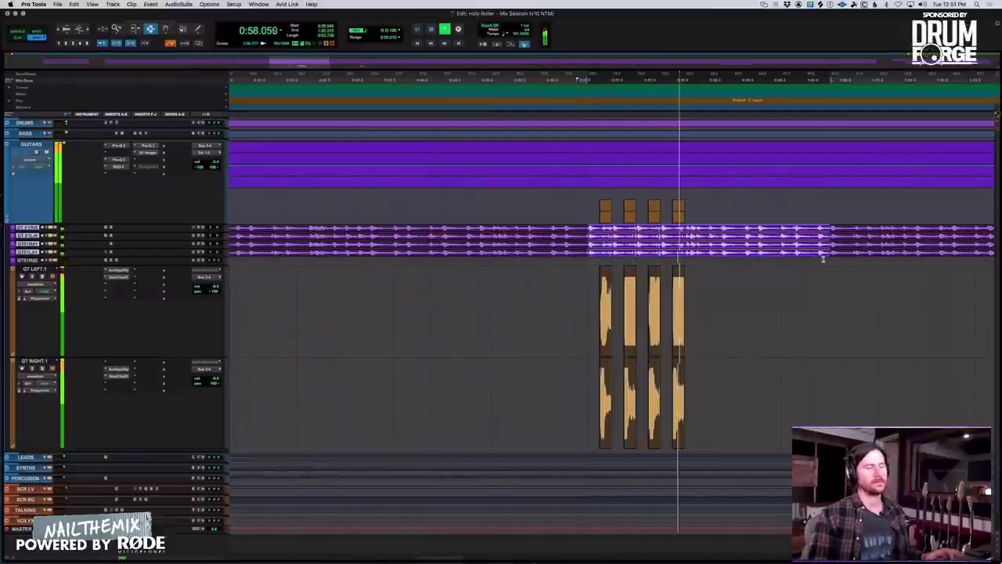
pyautogui.press('space')
# Examine both groups of short clips on GT LEFT.1 and GT RIGHT.1, selecting them from 0:56.832.
pyautogui.press('super+bracketleft')
pyautogui.press('super+bracketleft')
pyautogui.press('super+bracketleft')
pyautogui.press('super+bracketright')
pyautogui.press('super+bracketright')
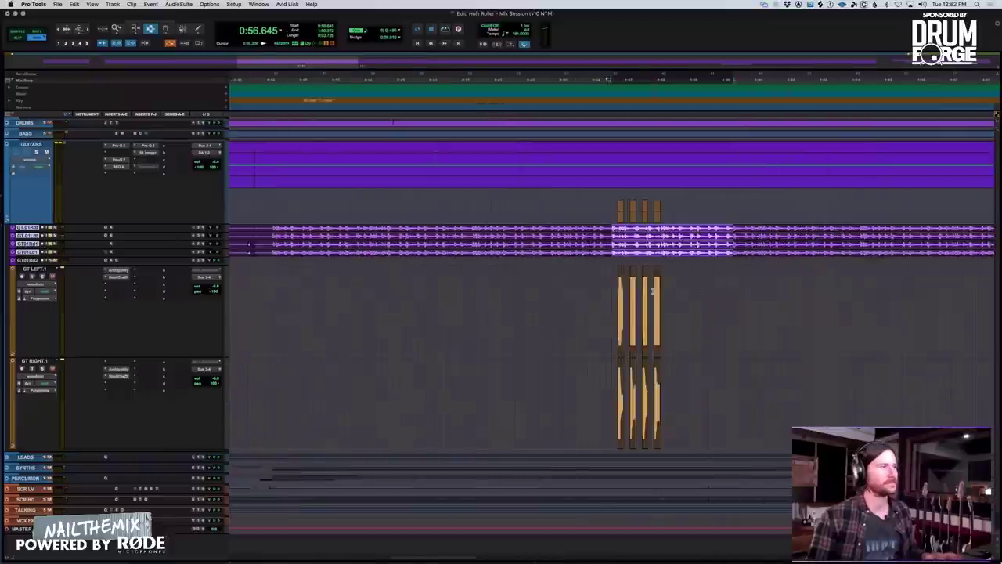
pyautogui.press('super+bracketright')
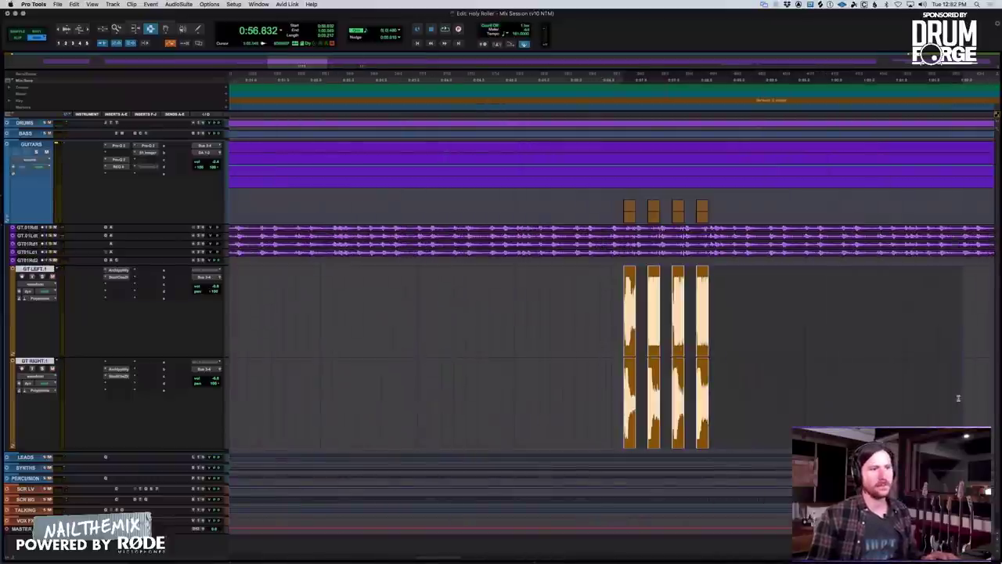
pyautogui.press('super+bracketleft')
pyautogui.press('super+bracketleft')
pyautogui.press('super+bracketleft')
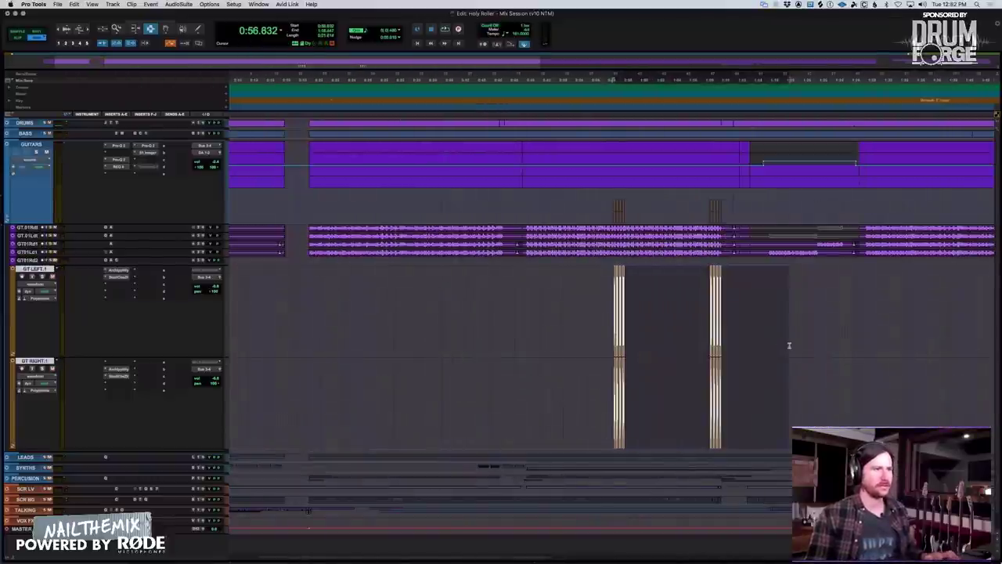
pyautogui.press('super+bracketright')
pyautogui.press('super+bracketright')
pyautogui.press('super+bracketright')
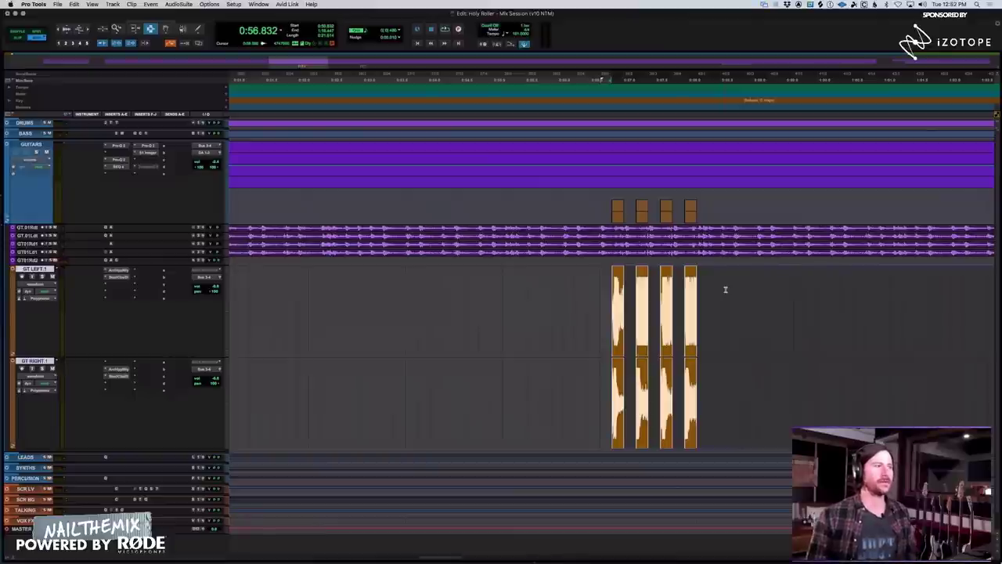
# Select the first group of clips on GT LEFT.1 and GT RIGHT.1 and play both tracks soloed.
pyautogui.moveTo(607, 295); pyautogui.dragTo(861, 383)
pyautogui.press('space')
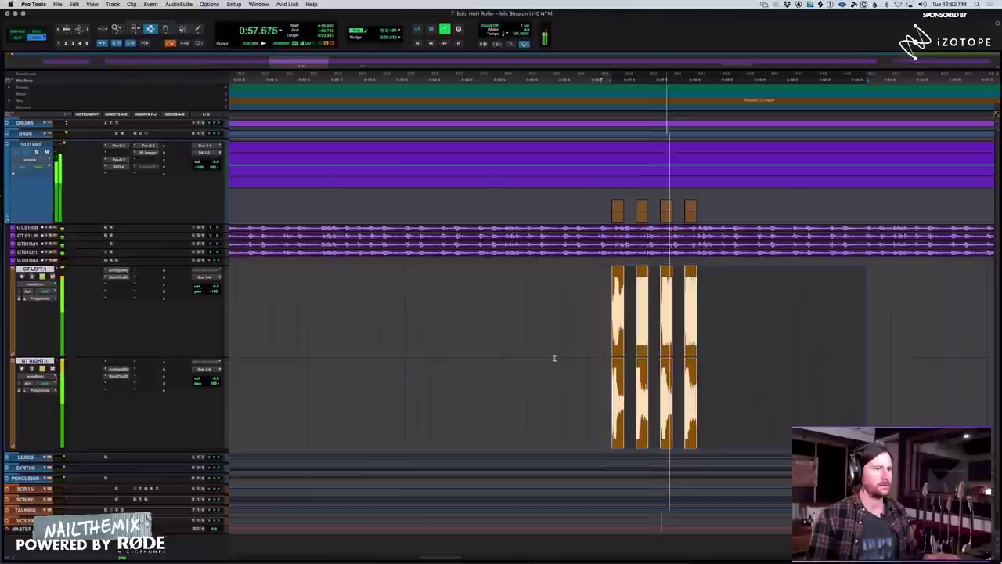
pyautogui.press('space')
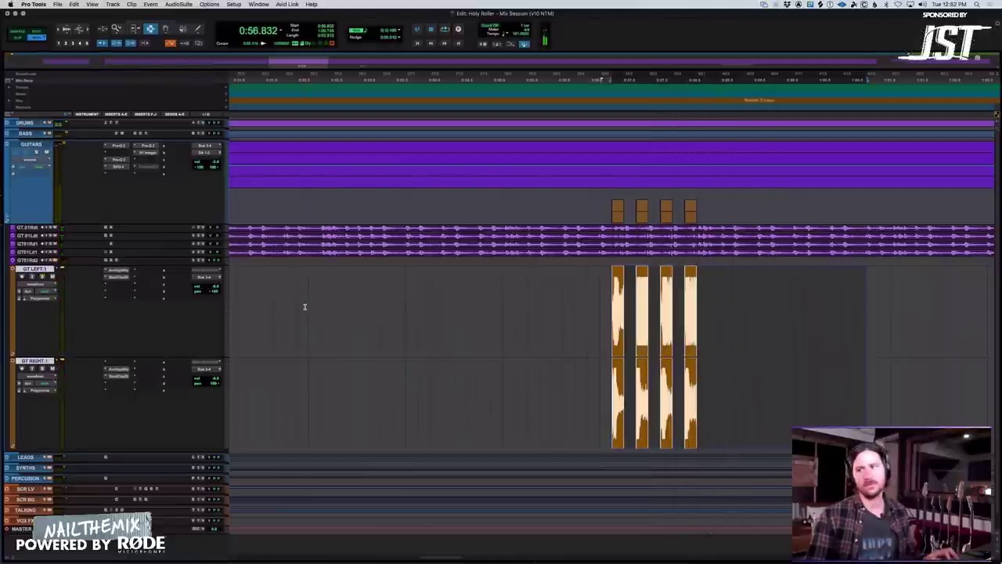
# Examine the Archetype Nolly amp and Studio Cabs Zilla inserts on GT LEFT.1 and close both plug-in windows.
pyautogui.click(126, 271)
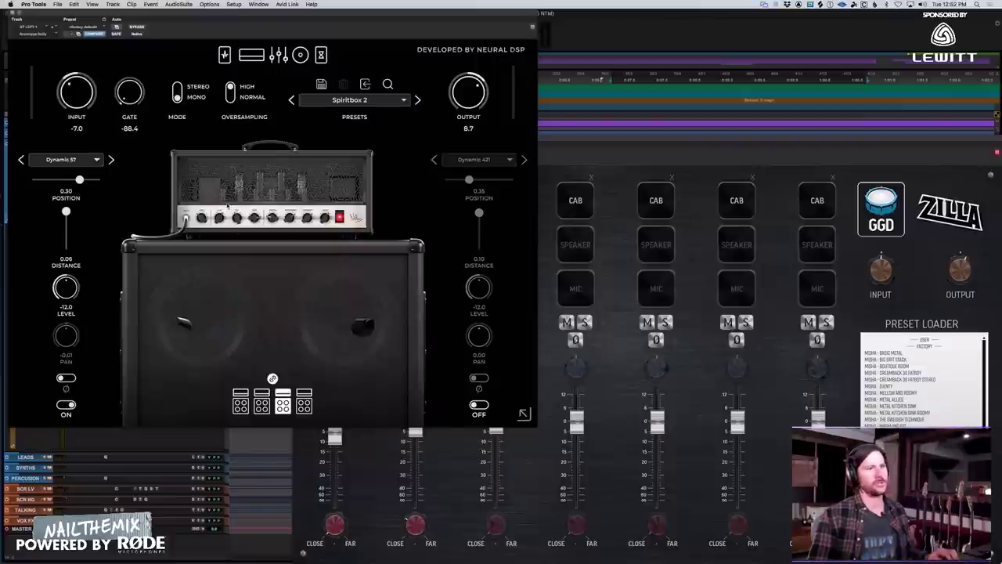
pyautogui.click(12, 13)
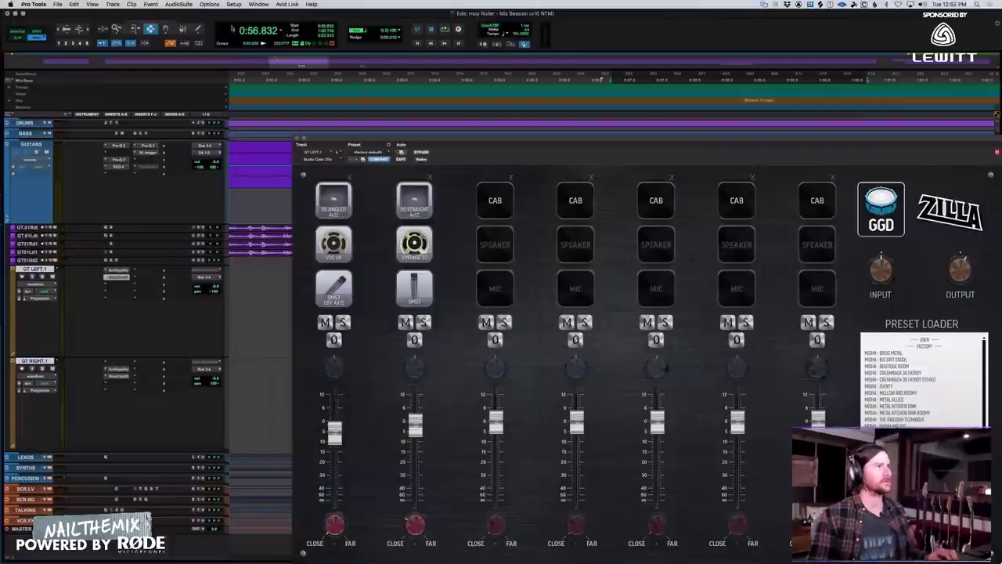
pyautogui.moveTo(370, 139); pyautogui.dragTo(464, 110)
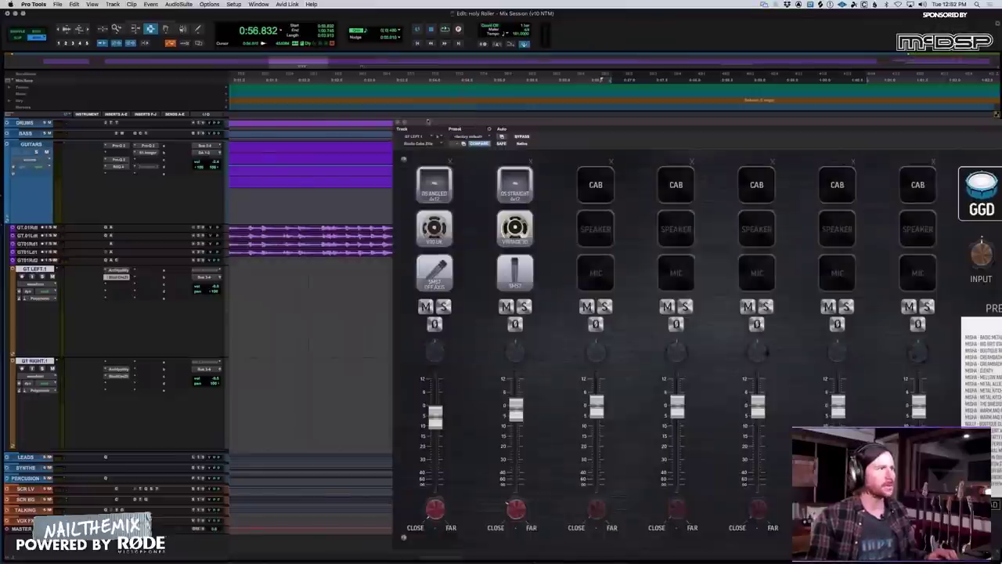
pyautogui.click(398, 122)
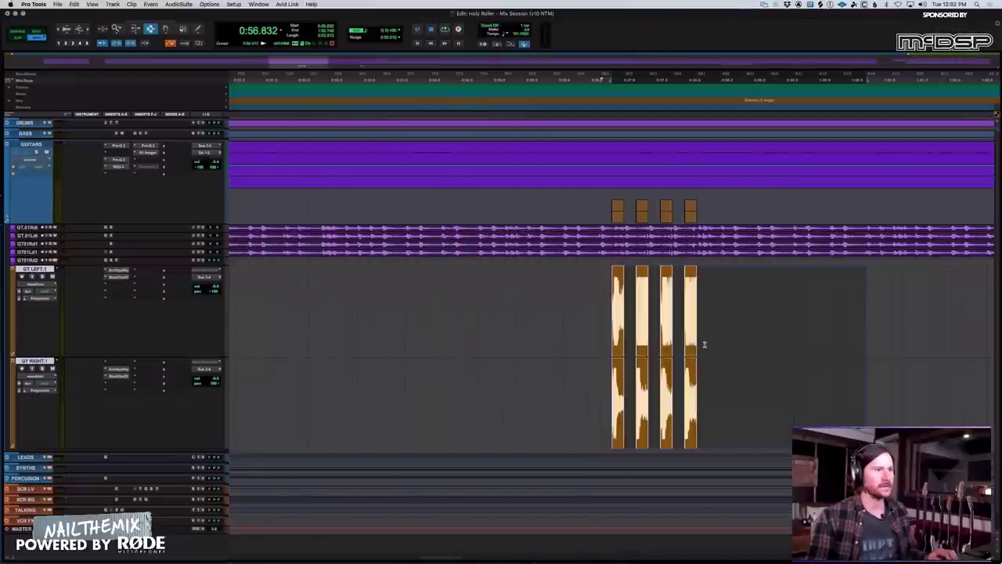
# Play the GT LEFT.1 and GT RIGHT.1 clips again, and replay them with the rhythm guitars from 0:55.155.
pyautogui.press('space')
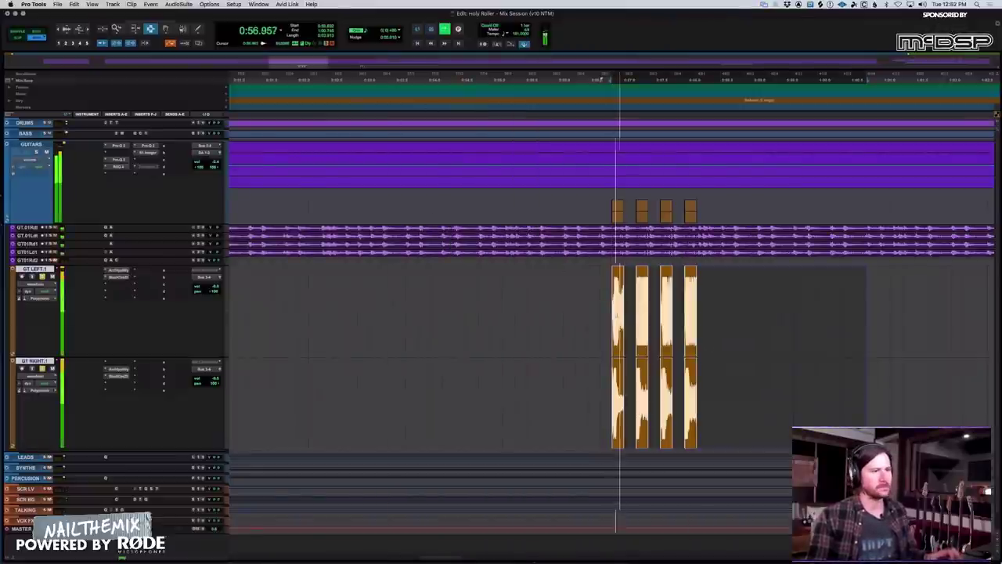
pyautogui.moveTo(507, 227); pyautogui.dragTo(892, 423)
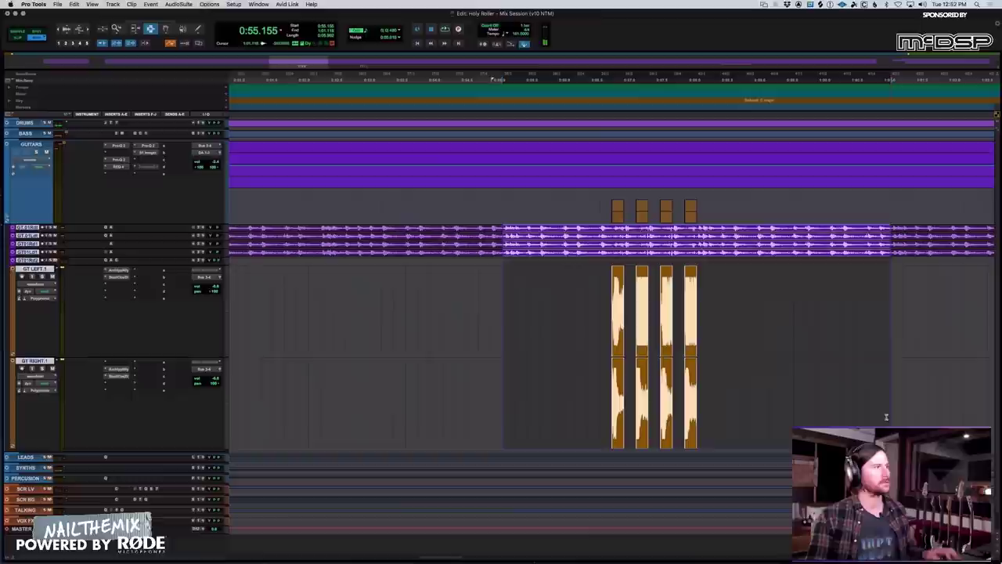
pyautogui.press('space')
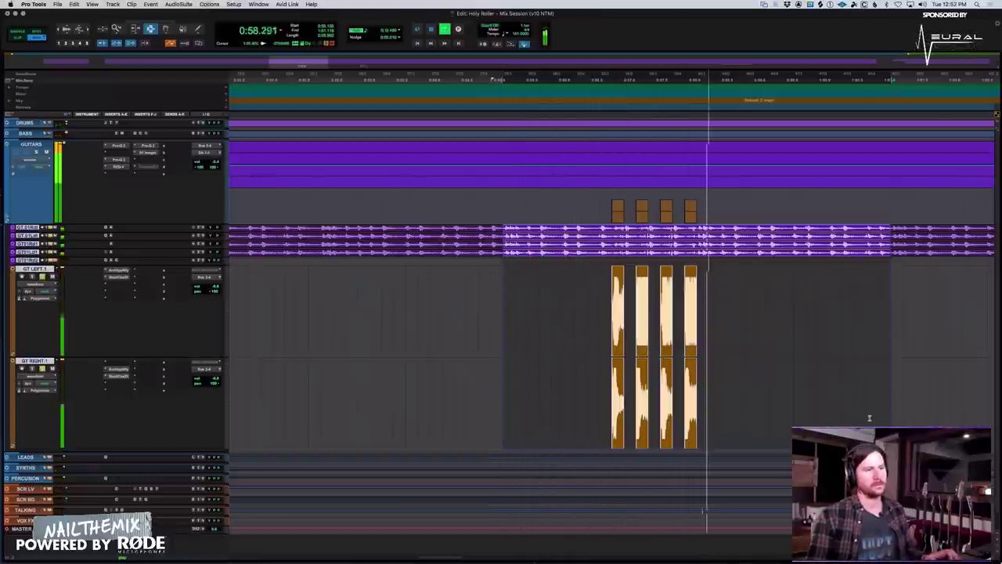
pyautogui.press('space')
# Select the lone clip at 2:18.633 on the guitar track above GT LEFT.1, enlarge its track and play it.
pyautogui.press('r')
pyautogui.press('r')
pyautogui.press('r')
pyautogui.press('r')
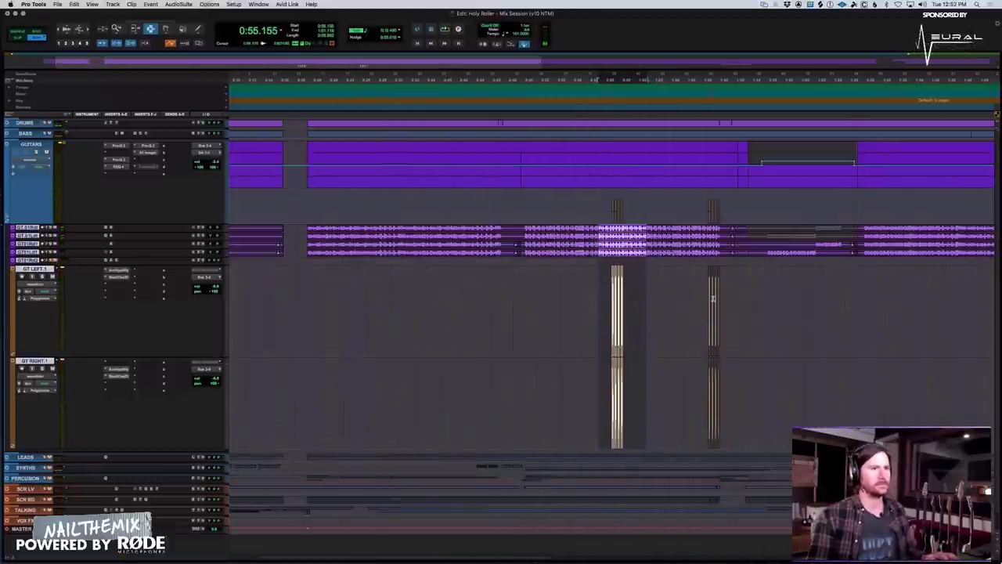
pyautogui.click(801, 262)
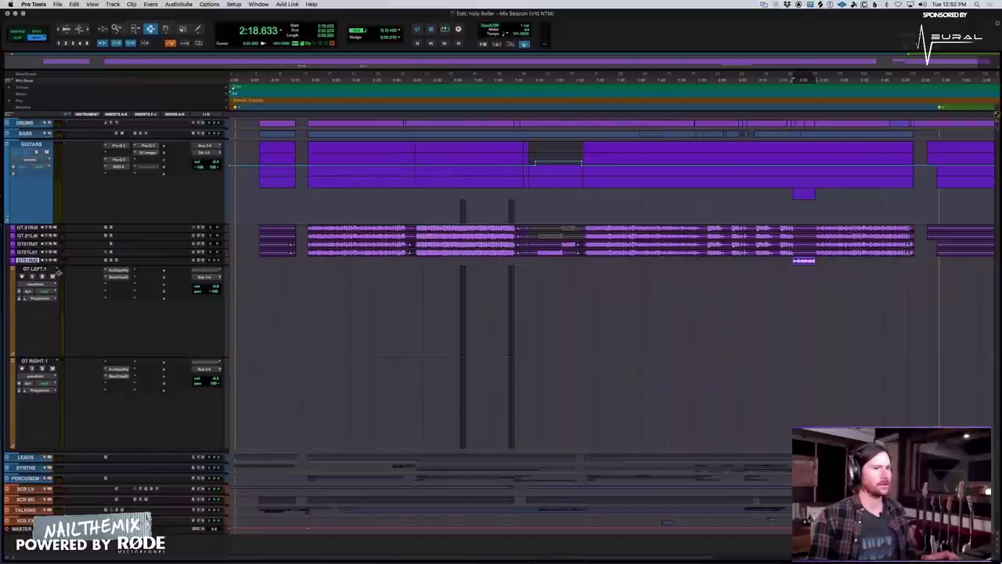
pyautogui.moveTo(58, 272); pyautogui.dragTo(78, 333)
pyautogui.press('space')
pyautogui.press('t')
pyautogui.press('t')
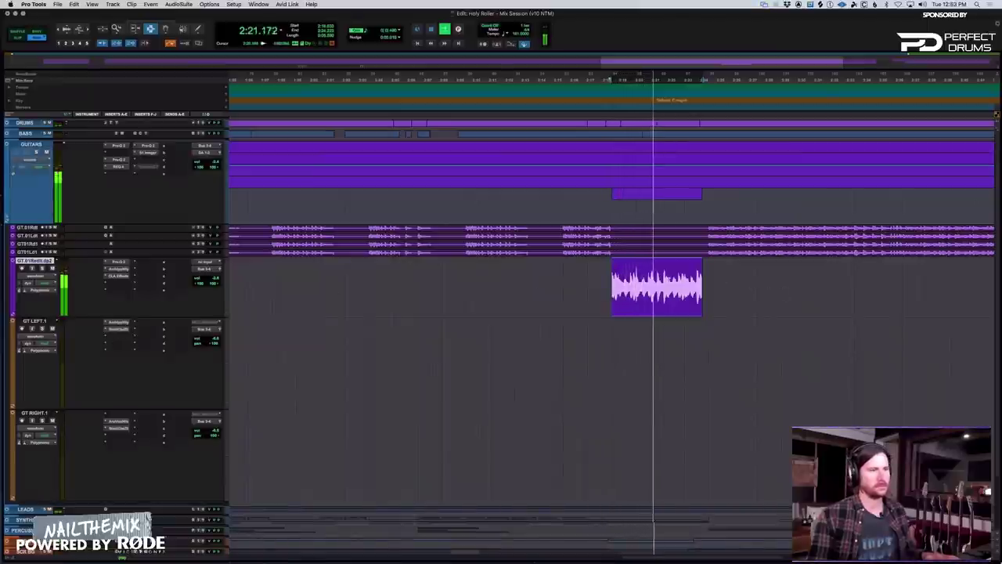
pyautogui.press('super+bracketright')
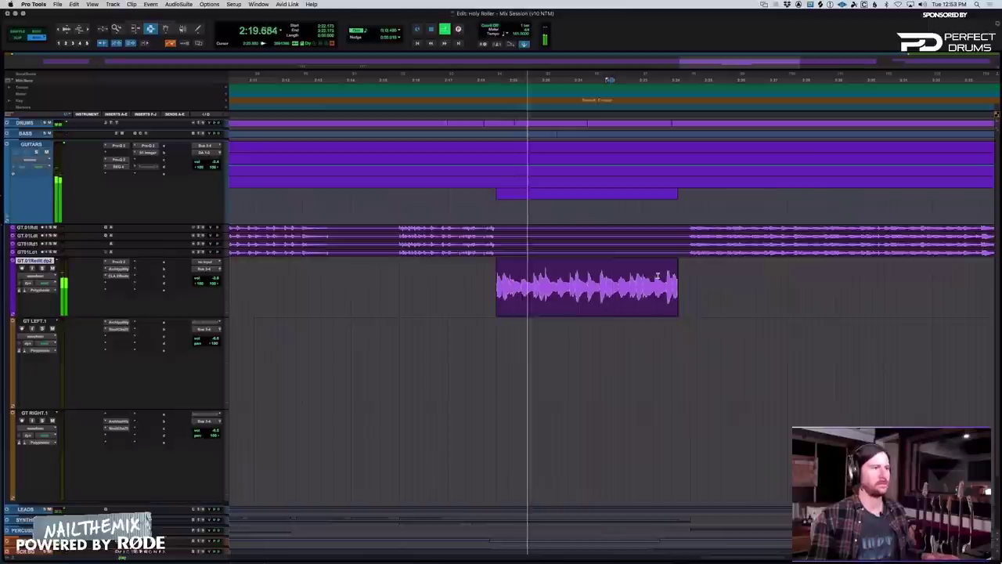
pyautogui.press('space')
# Select the lone guitar clip's passage from 2:18.633, examine its track's CLA Effects insert and close the plug-in window.
pyautogui.moveTo(498, 266); pyautogui.dragTo(848, 282)
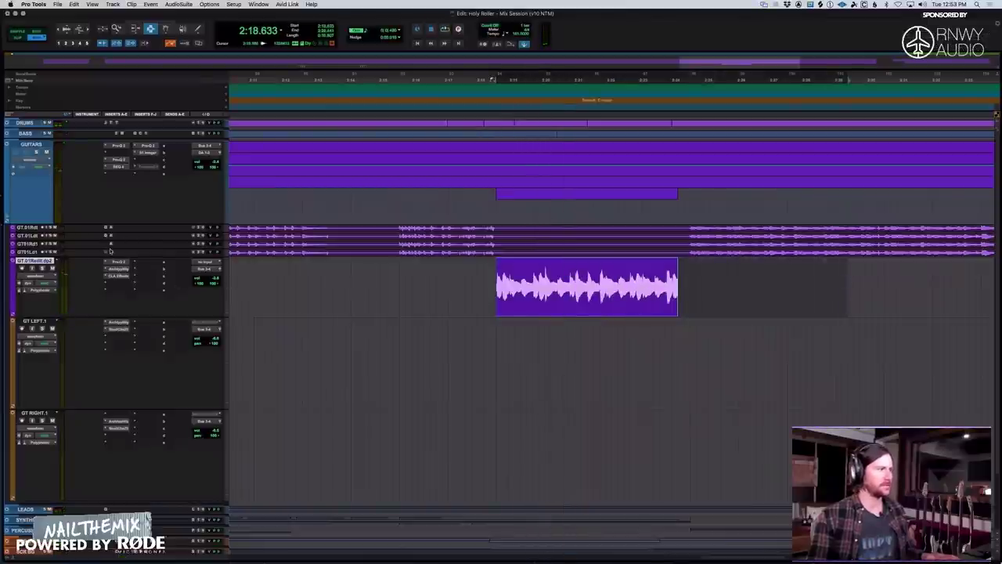
pyautogui.click(117, 277)
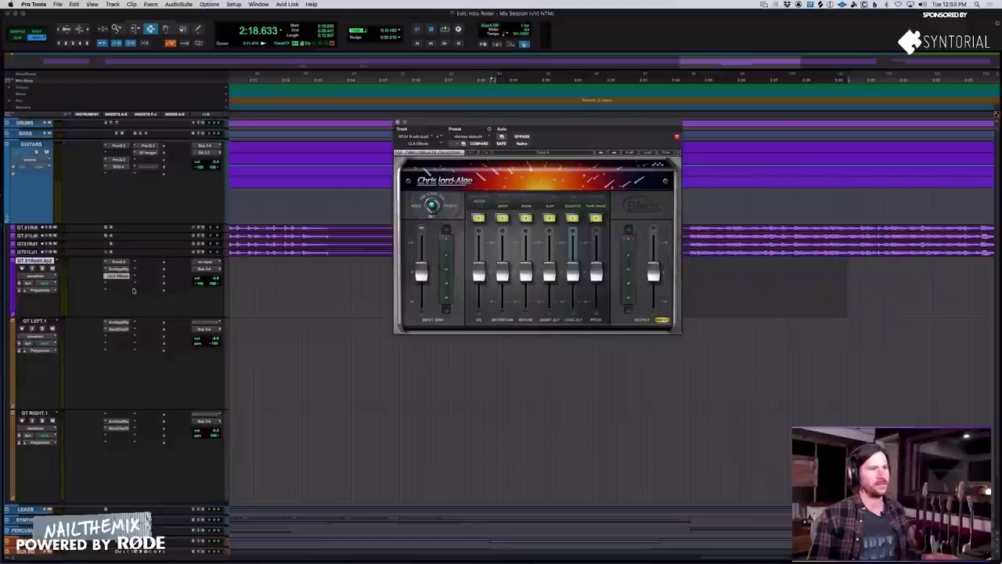
pyautogui.click(398, 123)
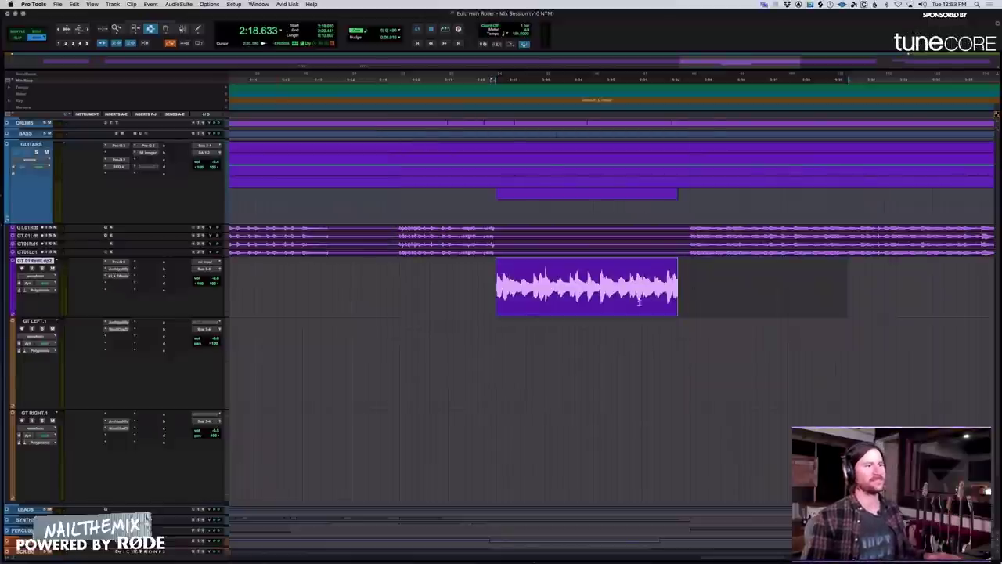
# Play the guitars from 2:18.447, just before the lone clip, and bring the rest of the song into view.
pyautogui.click(490, 292)
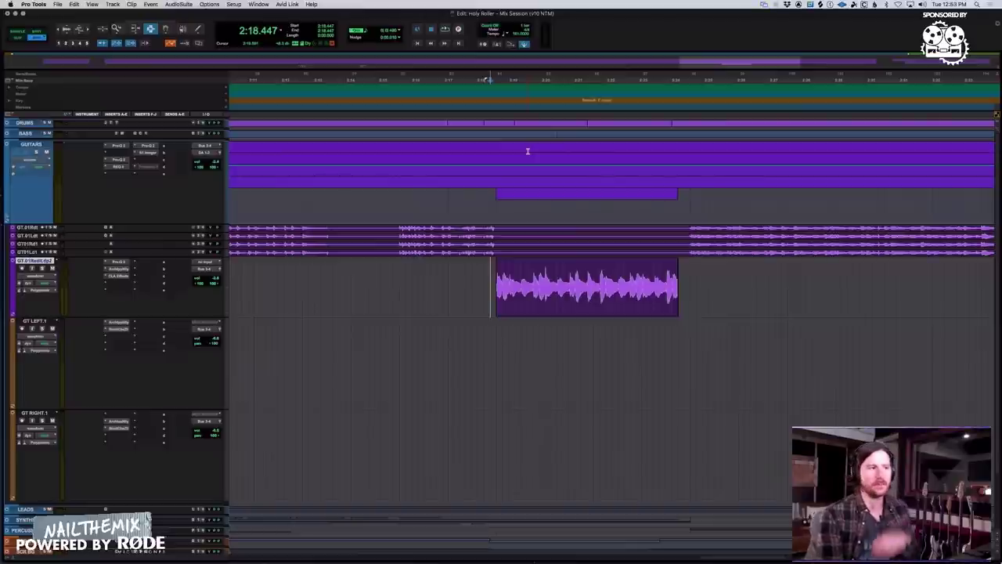
pyautogui.press('space')
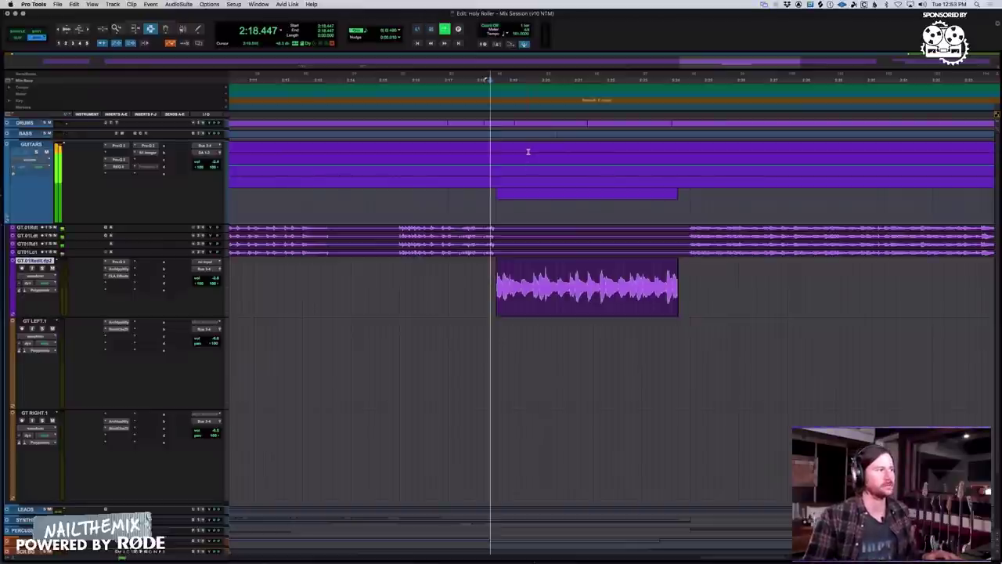
pyautogui.press('r')
pyautogui.press('r')
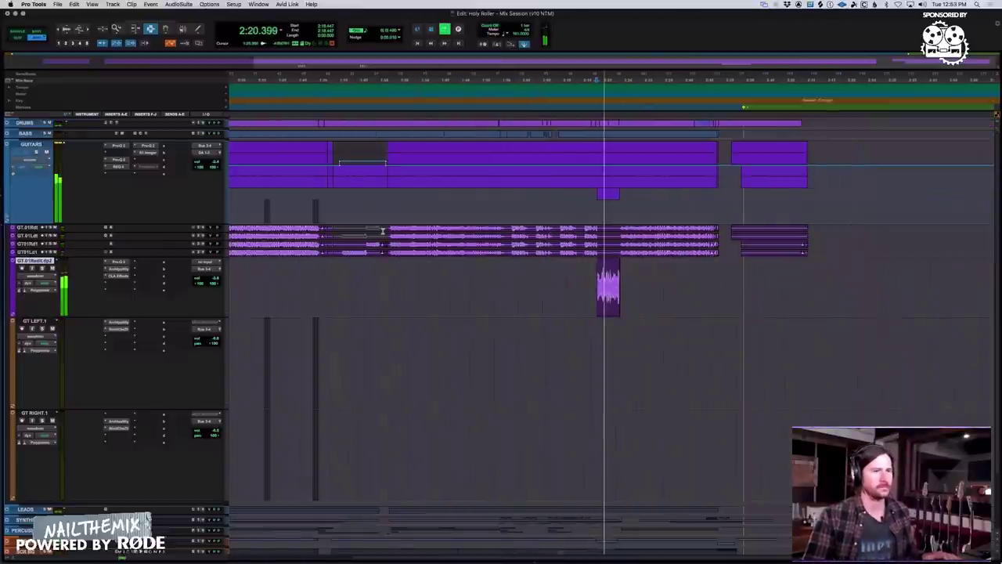